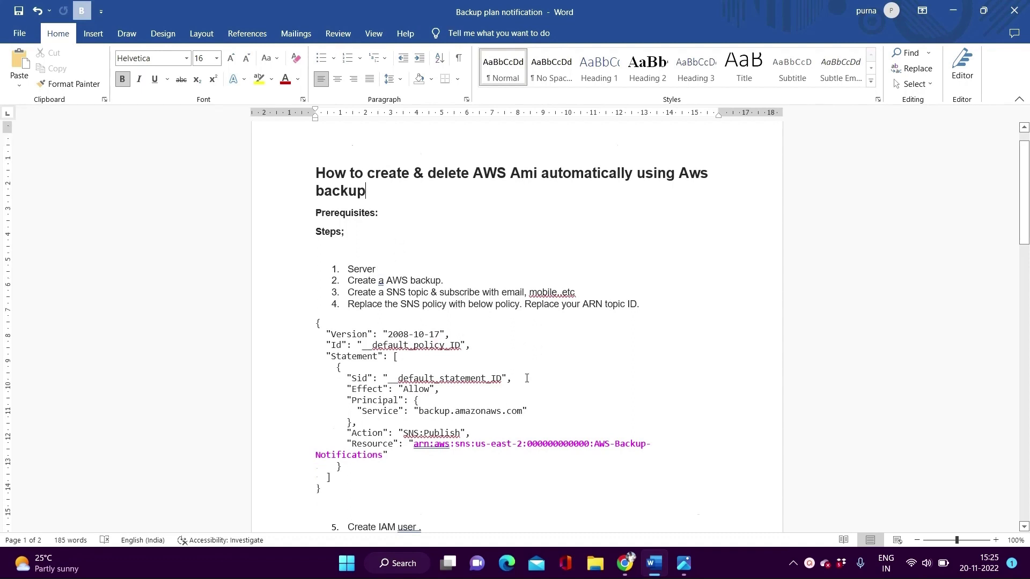
Step: Switch to the EC2 console in the browser and examine the Testing-server instance's details, dismissing the error banners
scroll(531, 370, down, 1)
scroll(537, 384, up, 1)
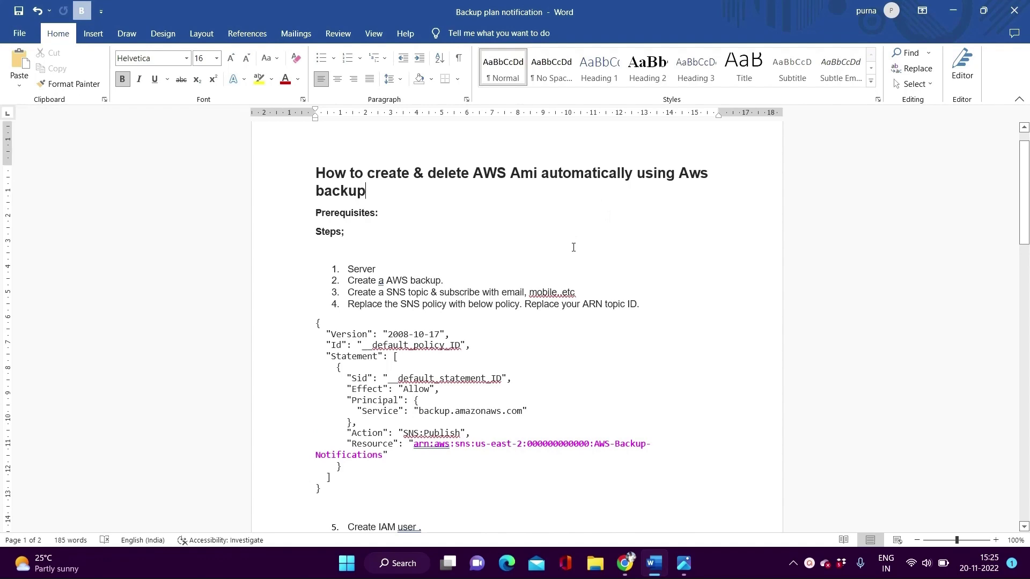
key(alt+Tab)
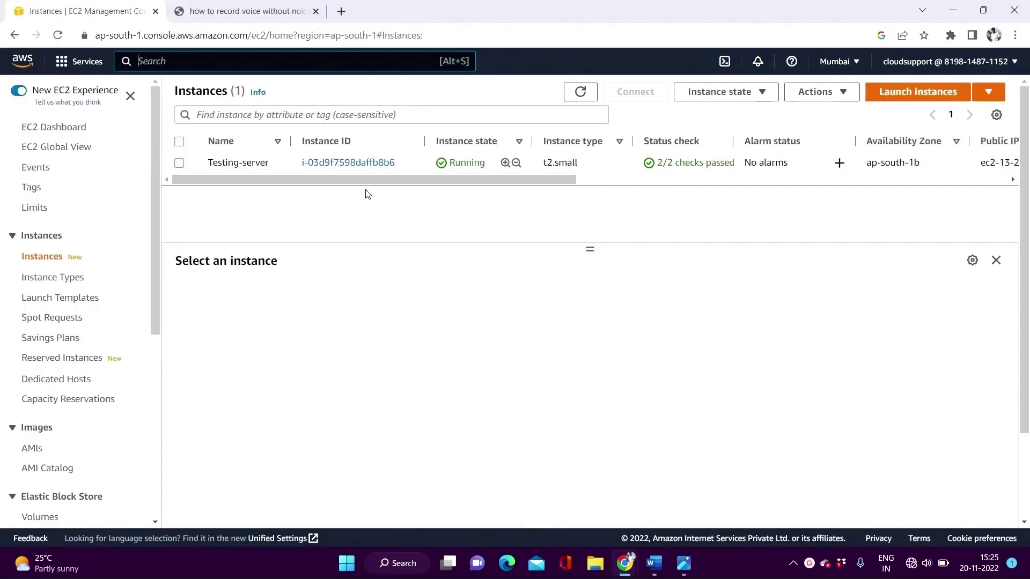
drag(368, 182, 248, 207)
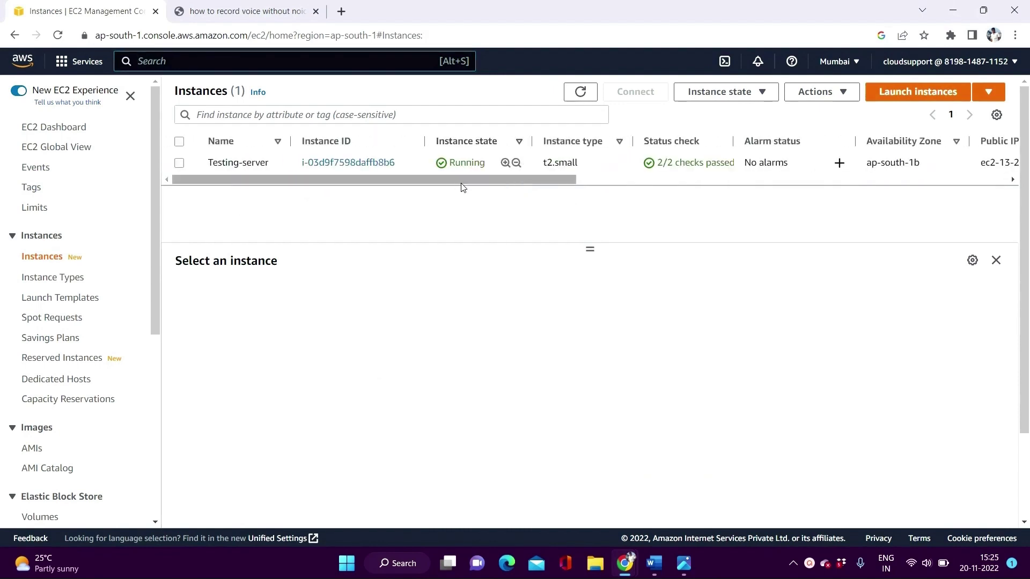
click(180, 164)
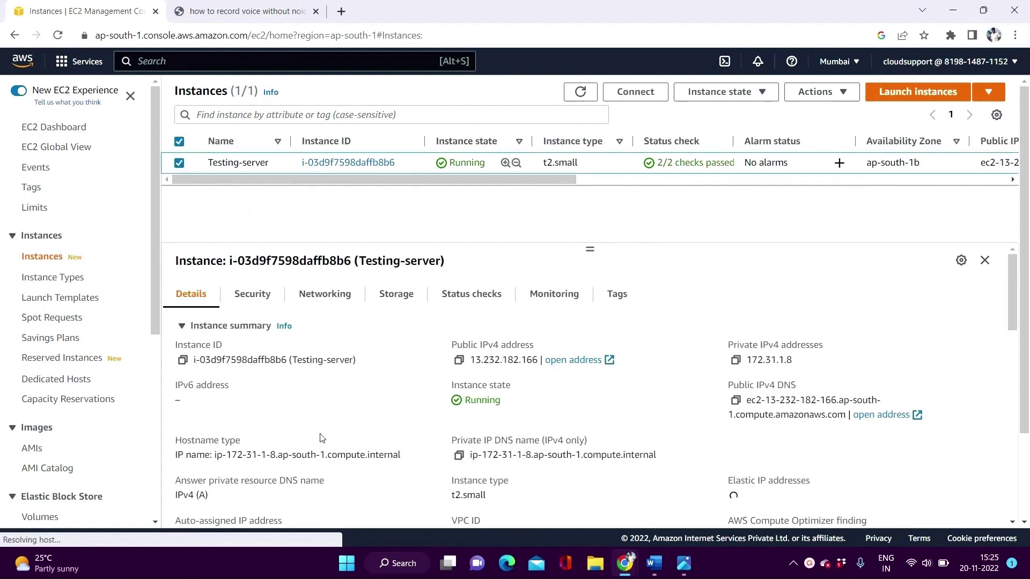
scroll(319, 458, down, 3)
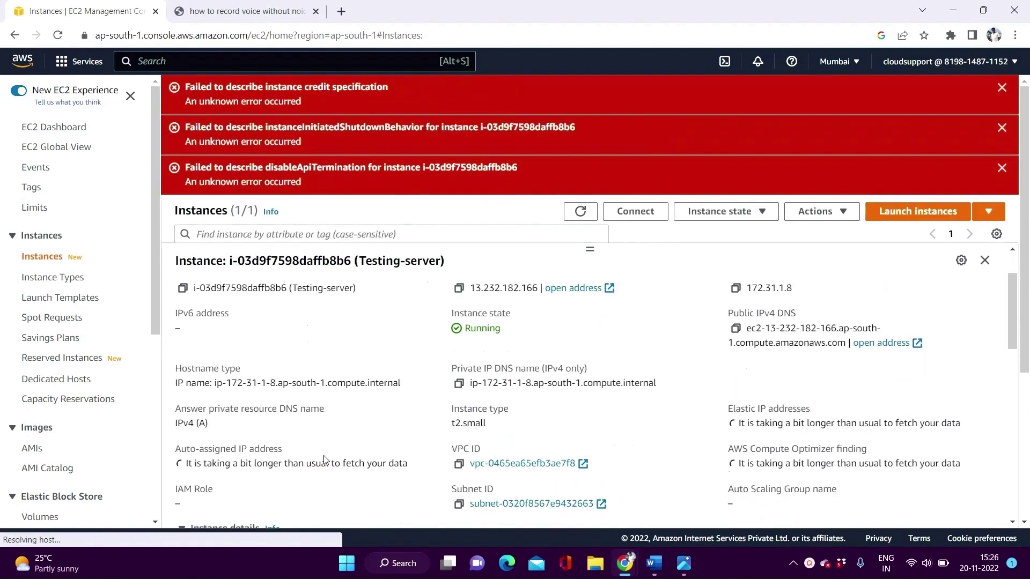
click(1000, 168)
click(1002, 87)
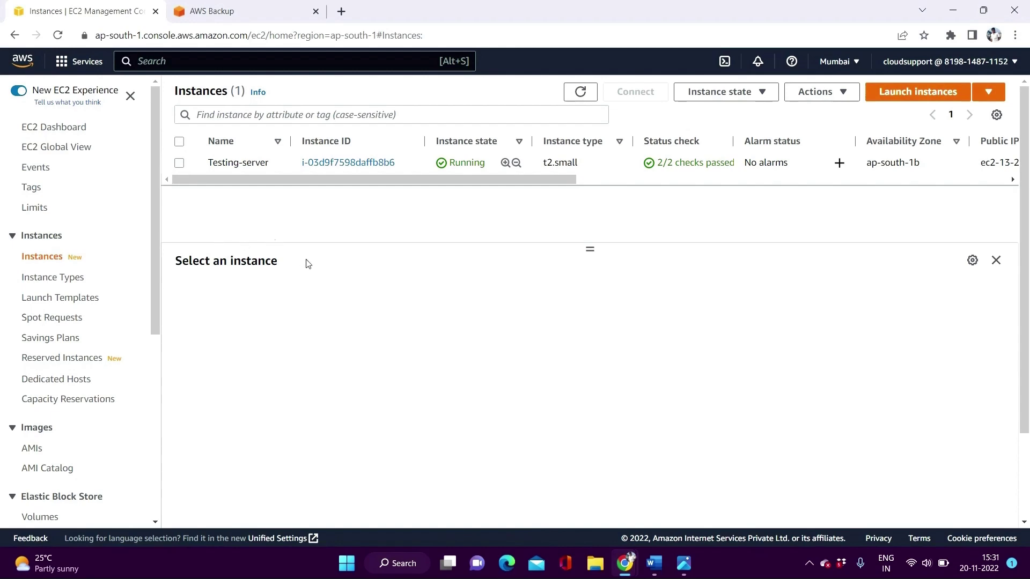
Step: Switch to the AWS Backup console and open its list of backup vaults
click(260, 9)
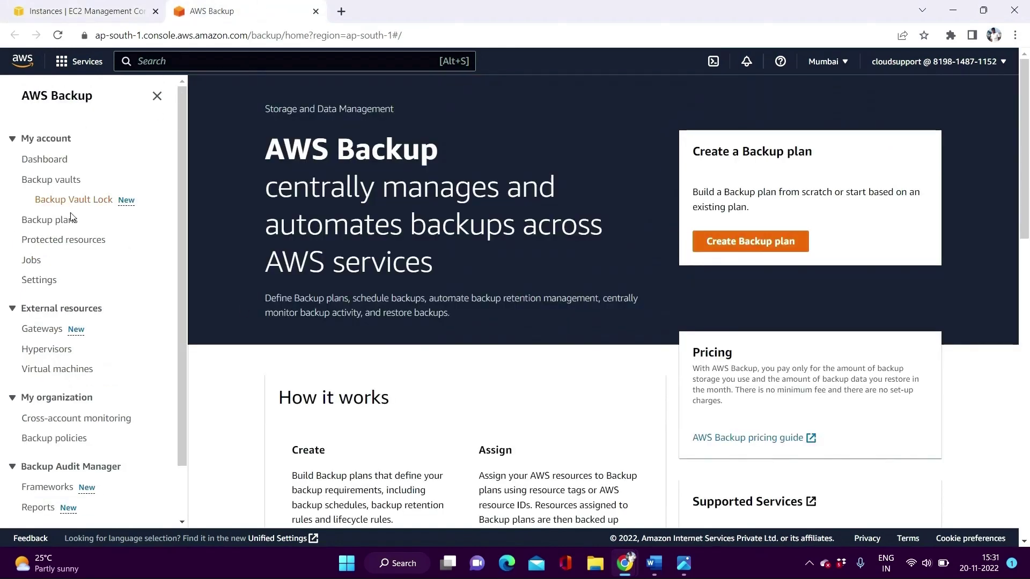
click(47, 159)
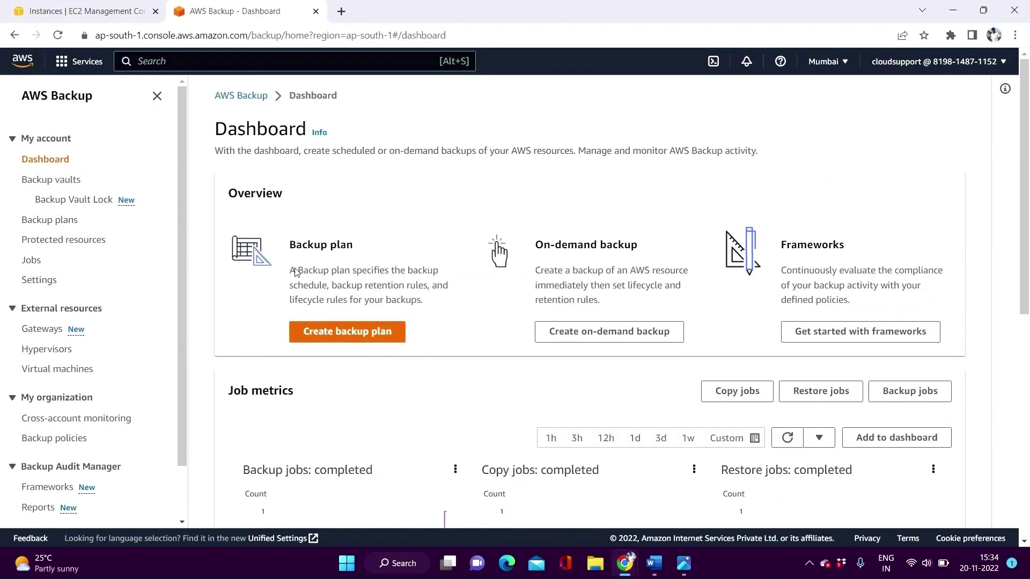
click(51, 180)
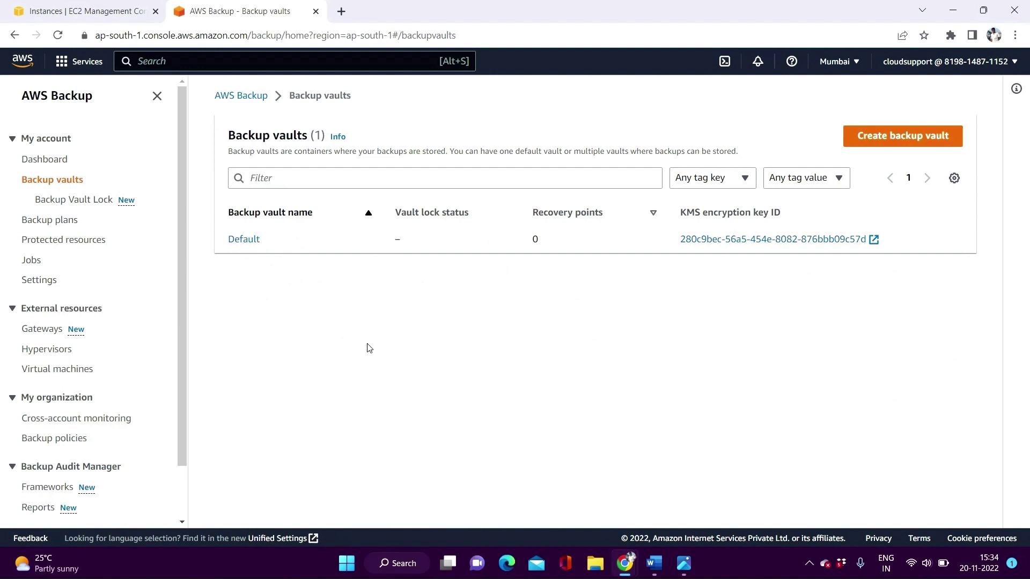
Step: Create a backup vault named My-backup_valut without choosing an encryption key or adding tags
click(911, 139)
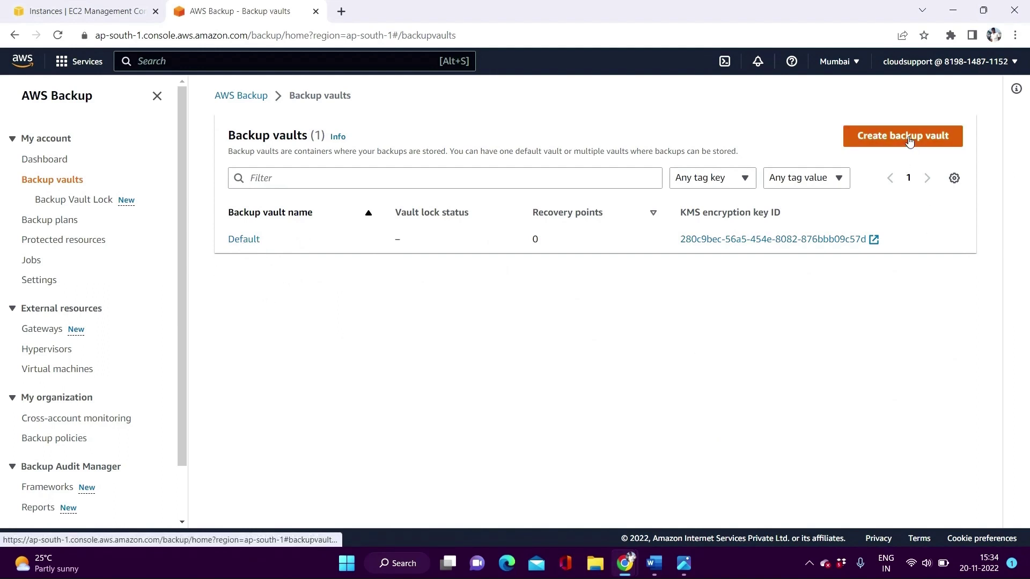
click(336, 243)
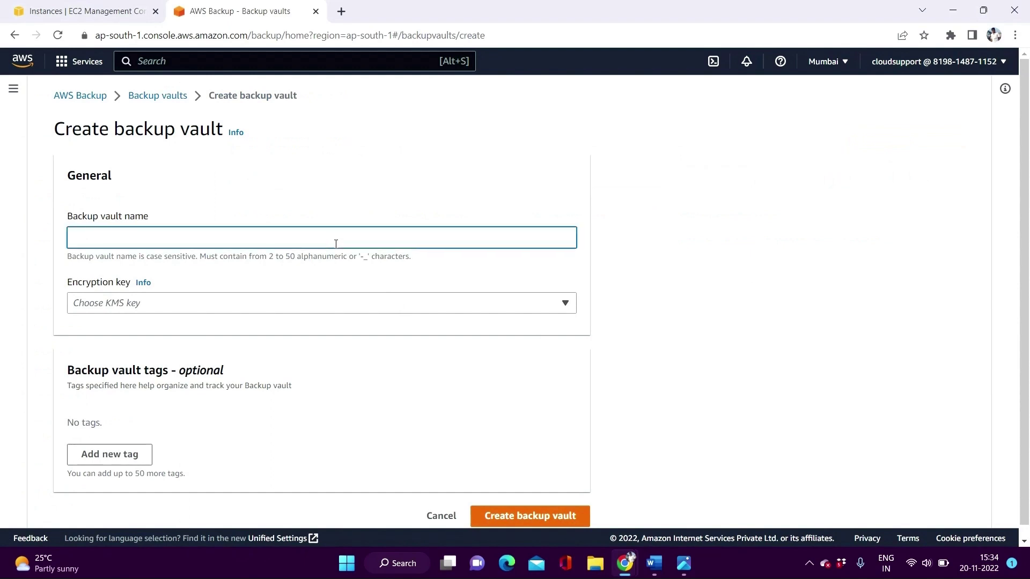
text(My-back)
text(up_valut)
click(292, 311)
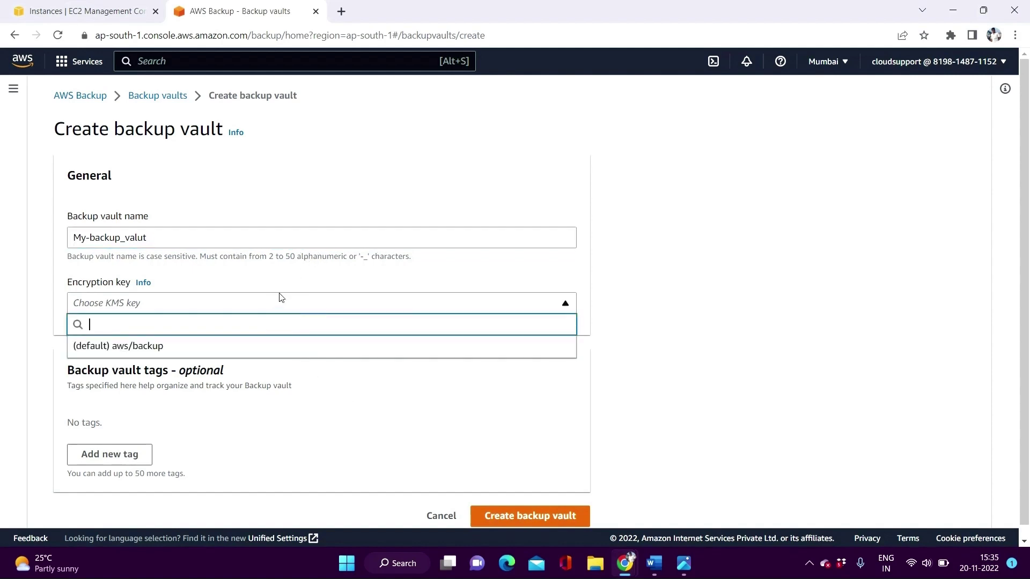
scroll(386, 445, down, 1)
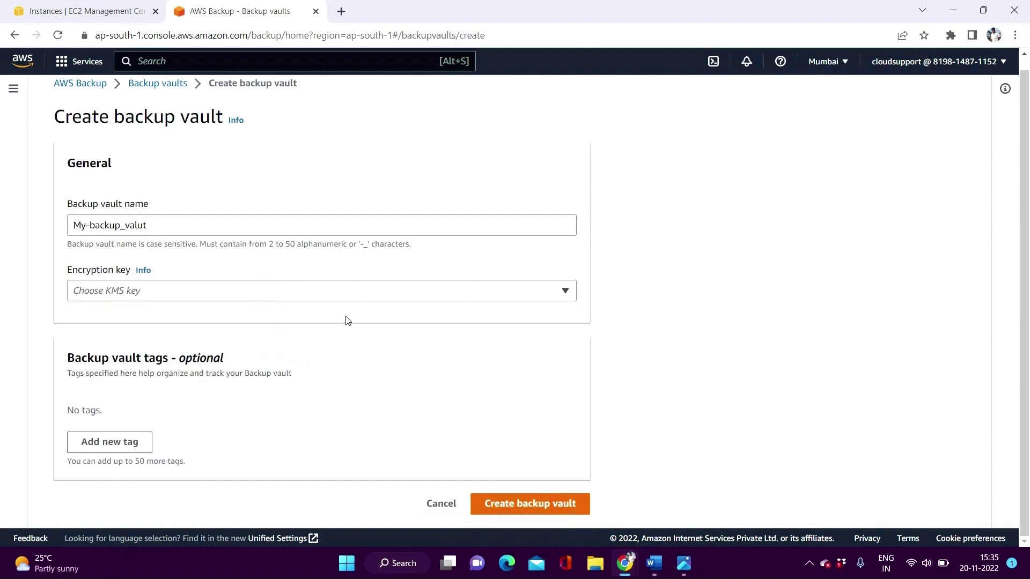
click(534, 503)
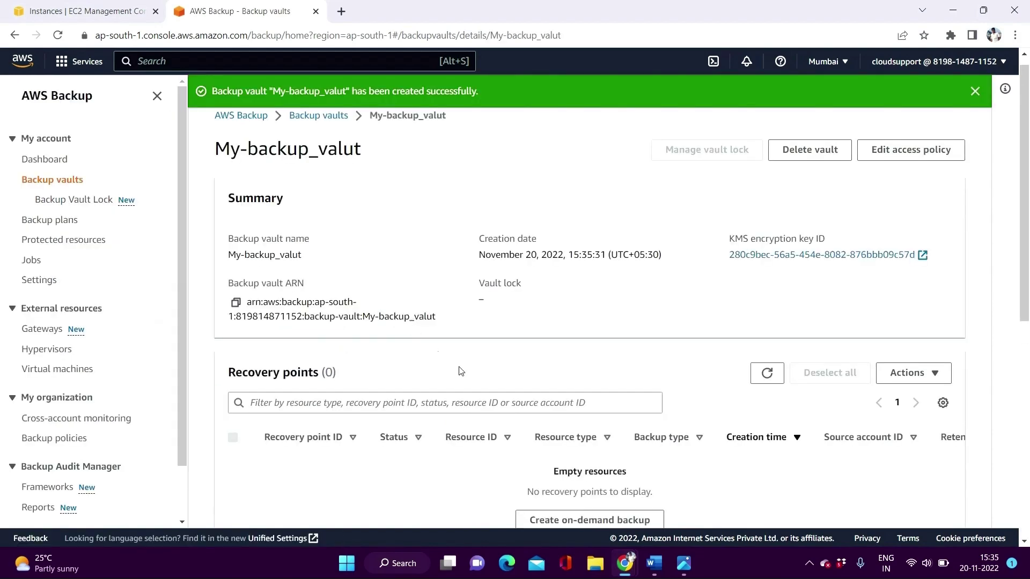
Step: Review the My-backup_valut vault's details page and its entry in the list of backup vaults
scroll(536, 333, down, 2)
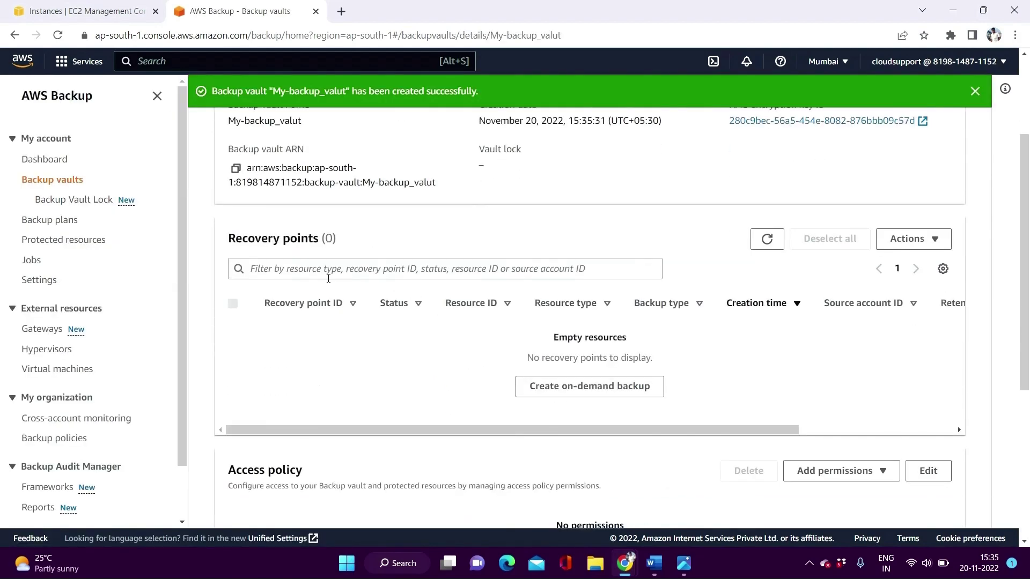
scroll(330, 217, up, 3)
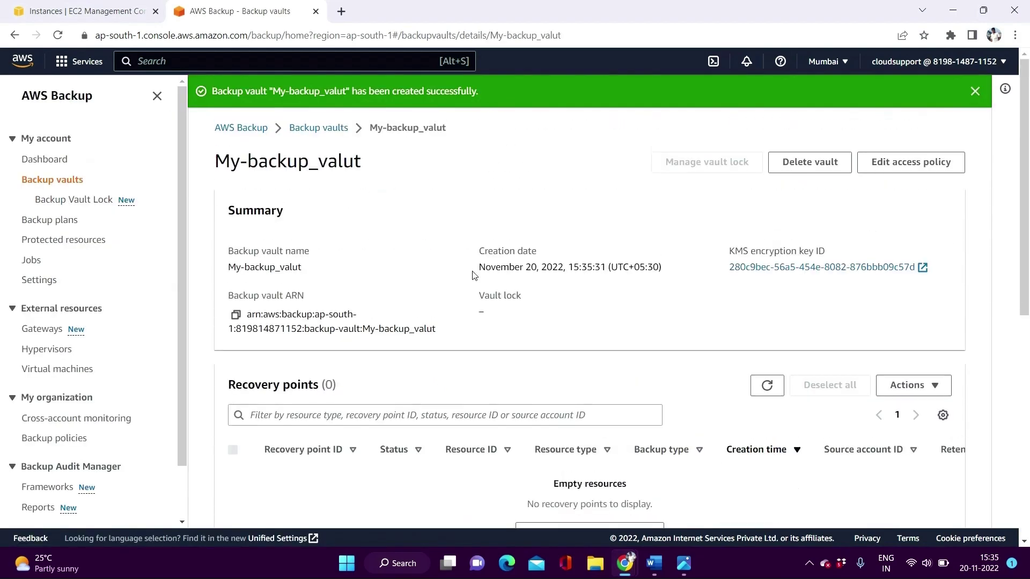
click(328, 131)
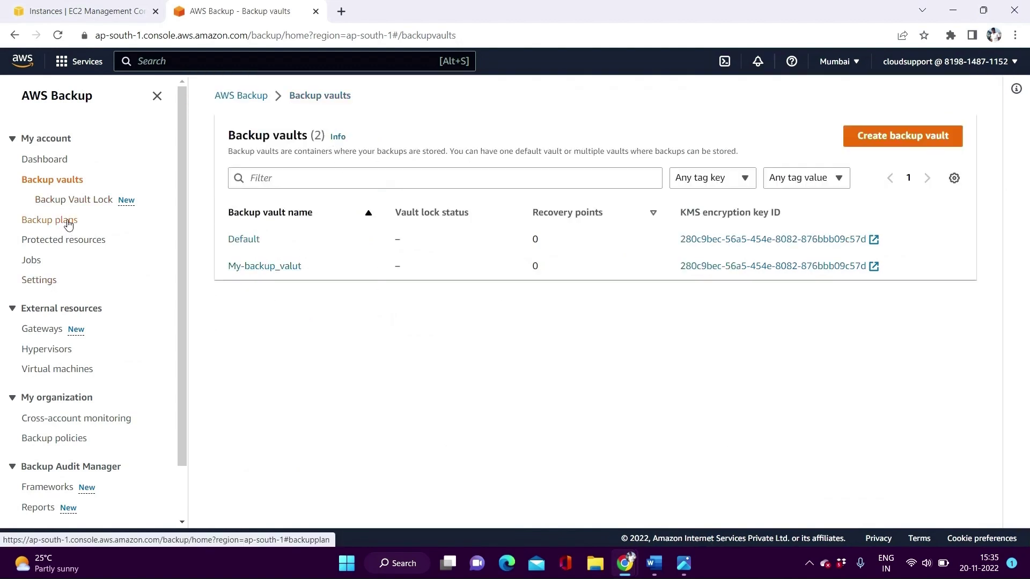
click(254, 266)
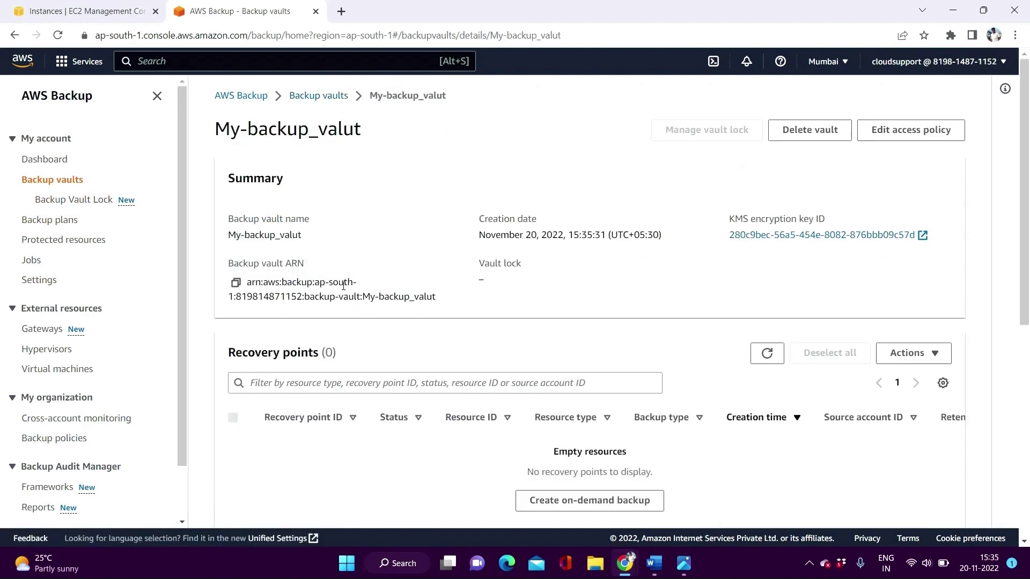
Step: Start a backup plan with the Build a new plan option and name it Staging-backup_plan
click(56, 220)
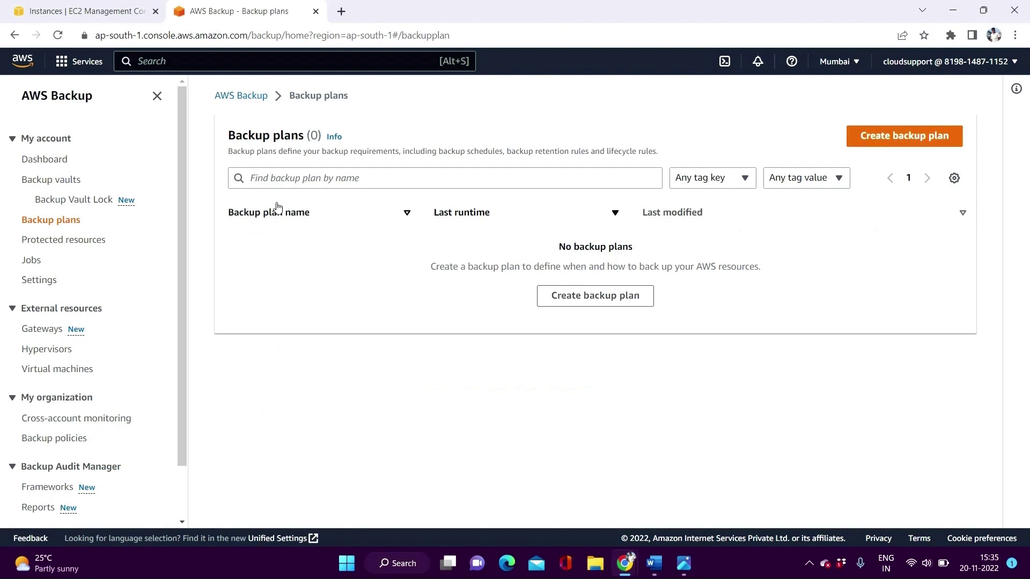
click(632, 299)
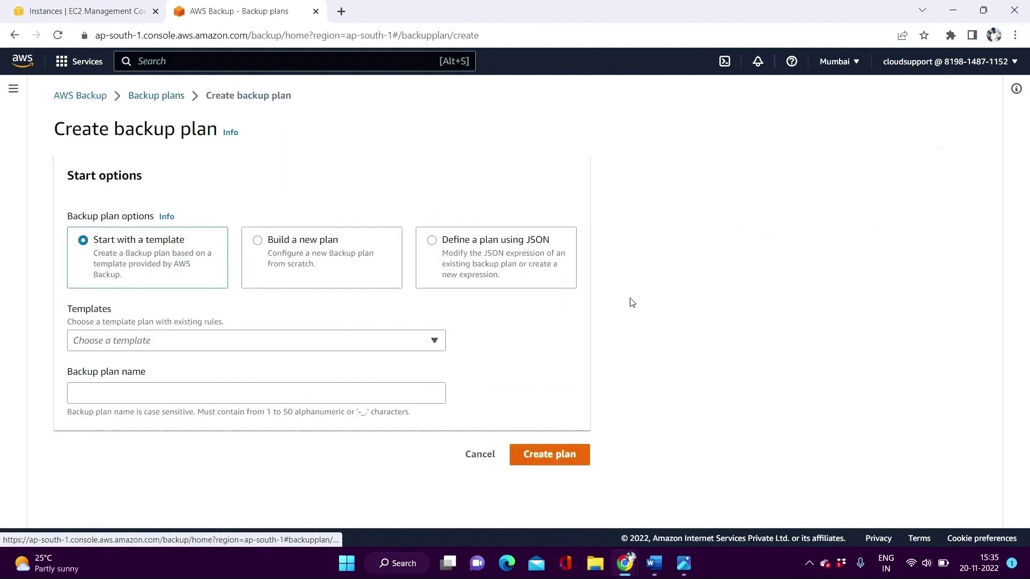
click(279, 260)
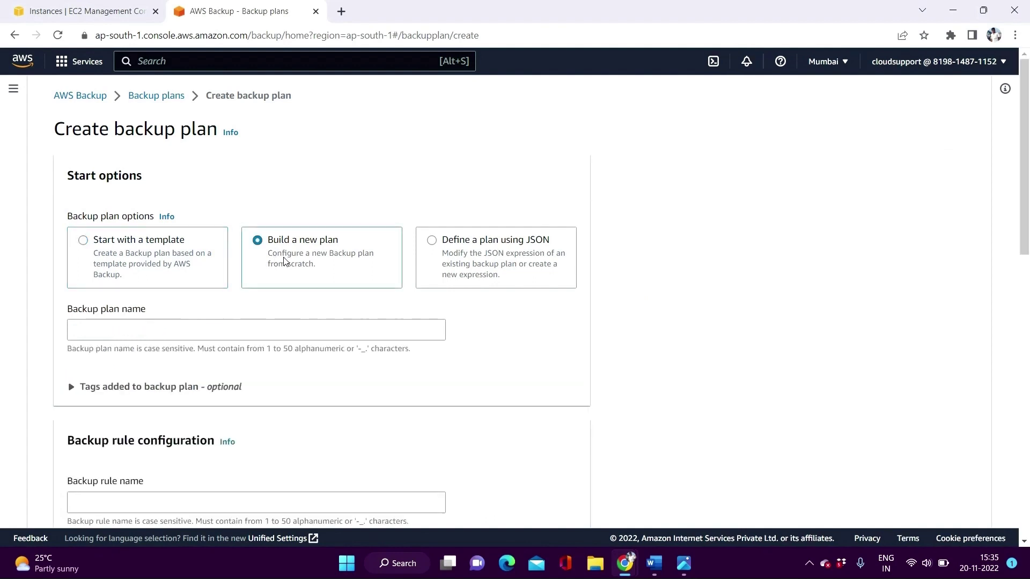
click(226, 330)
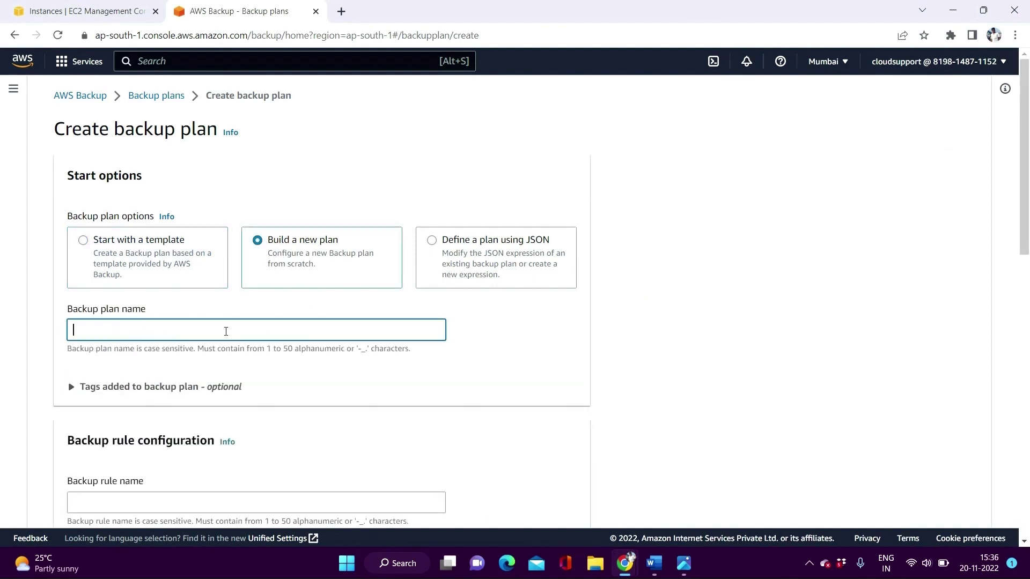
text(Staging-backup pla)
key(BackSpace)
text(_plan)
Step: Name the backup rule Daily_backup and choose My-backup_valut as its backup vault
scroll(91, 319, down, 1)
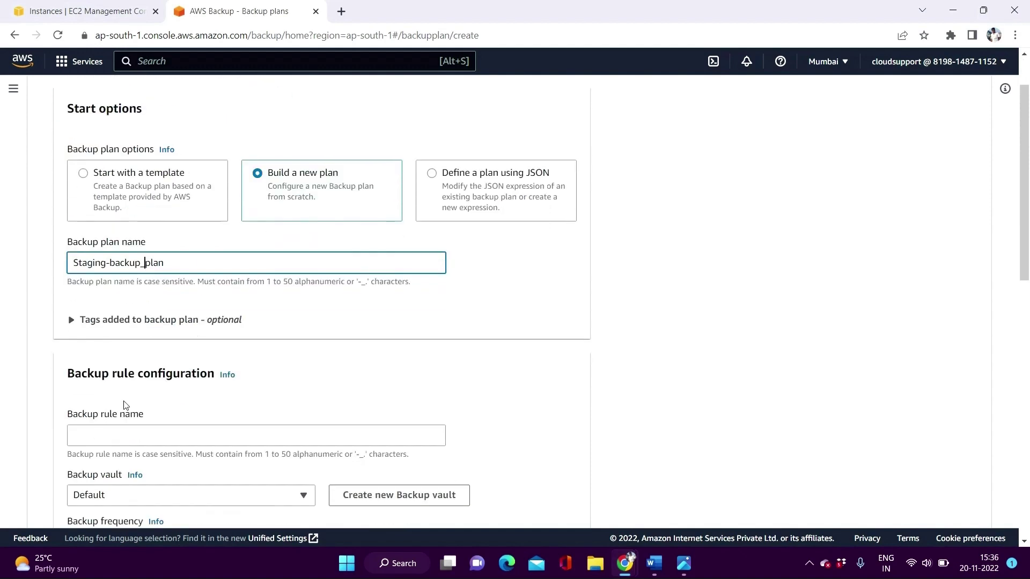
scroll(124, 405, down, 3)
click(170, 236)
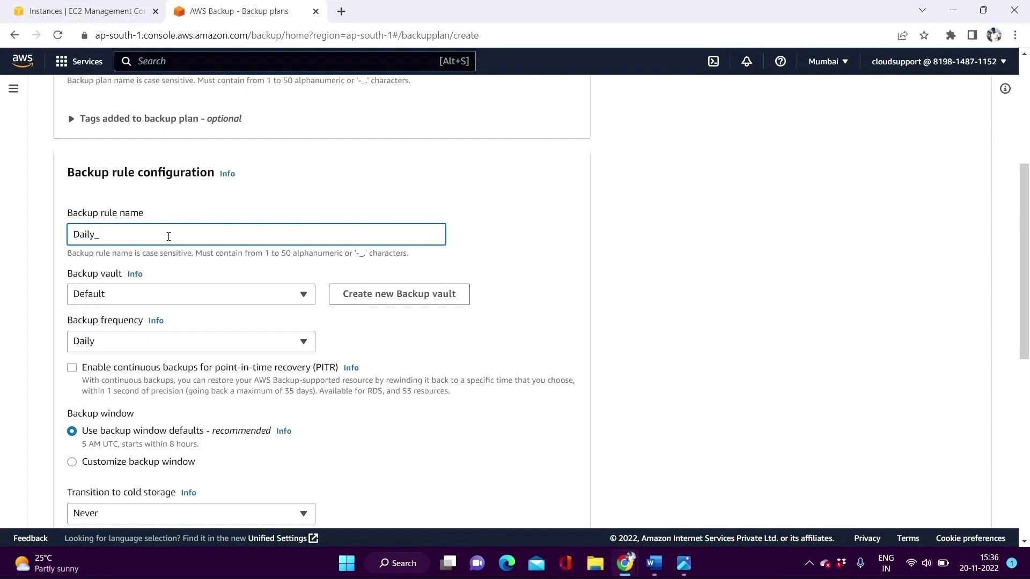
text(backup)
scroll(253, 204, down, 1)
click(253, 229)
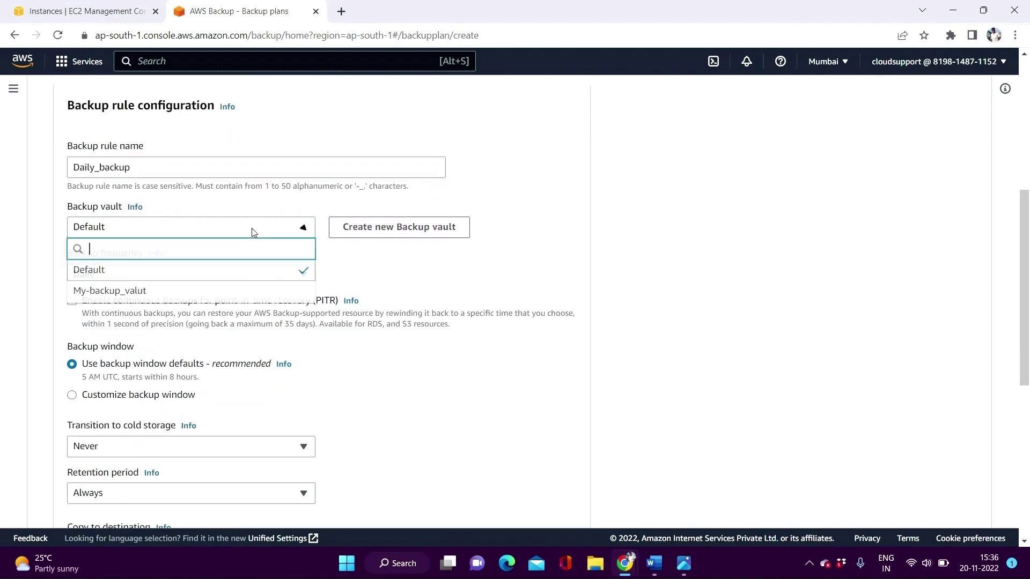
click(162, 292)
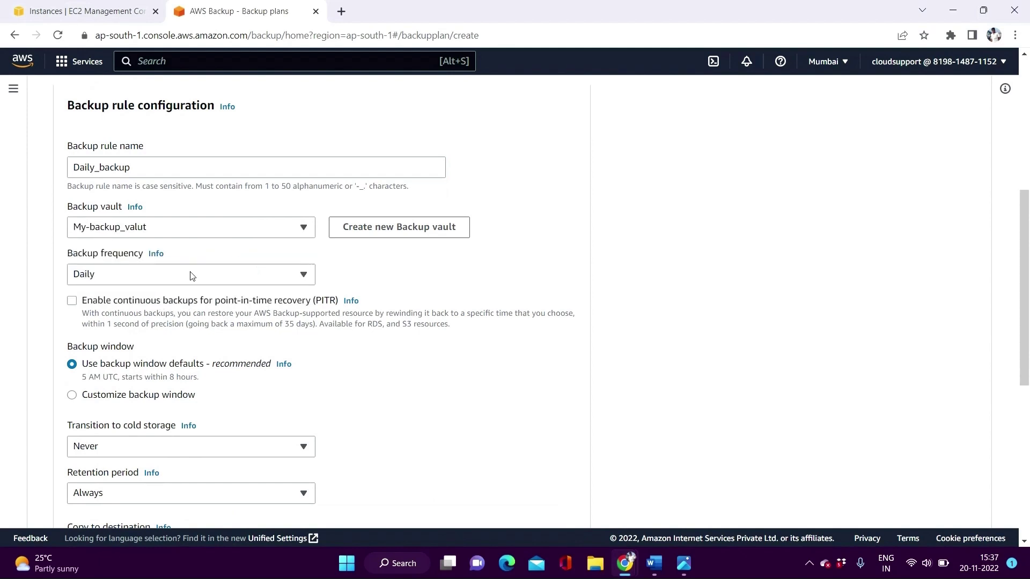
Step: Try Custom cron expression as the backup frequency of the Daily_backup rule
click(226, 283)
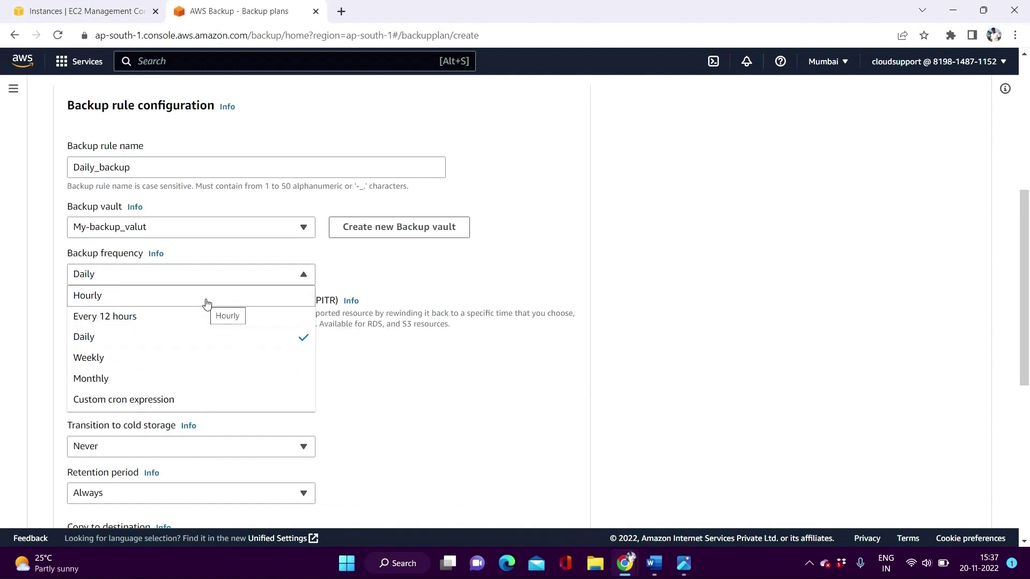
click(172, 399)
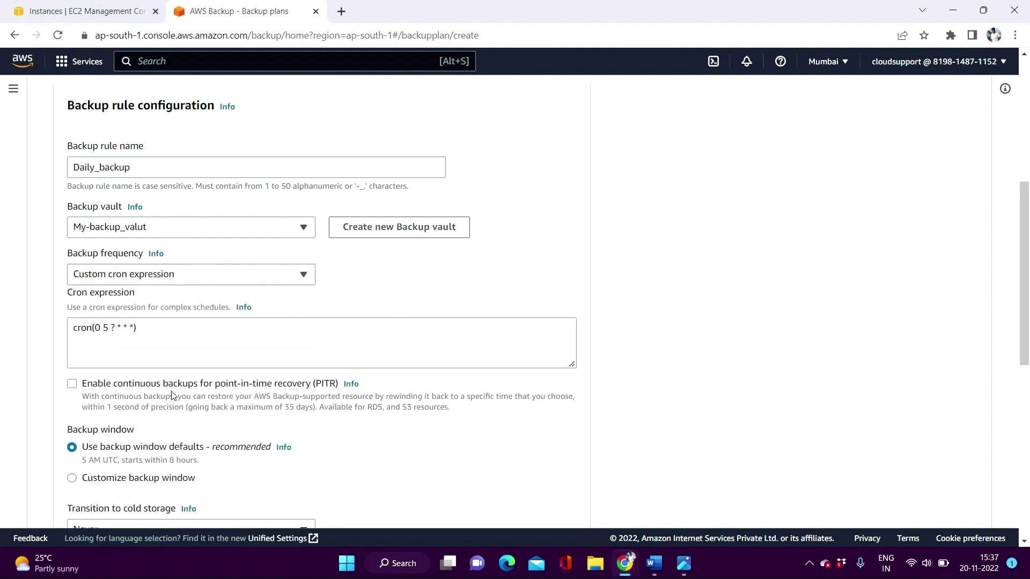
scroll(171, 351, down, 2)
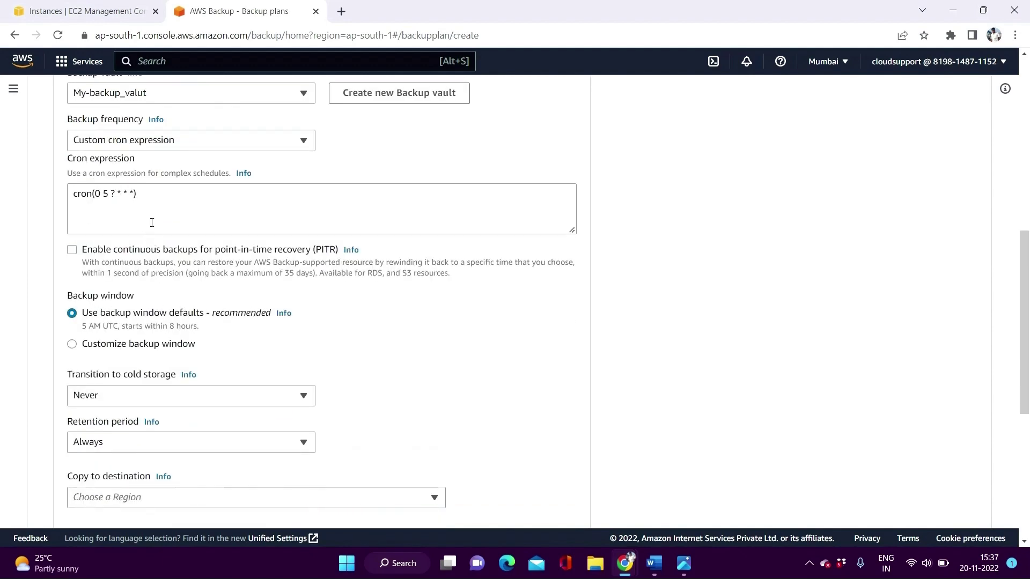
scroll(192, 213, up, 1)
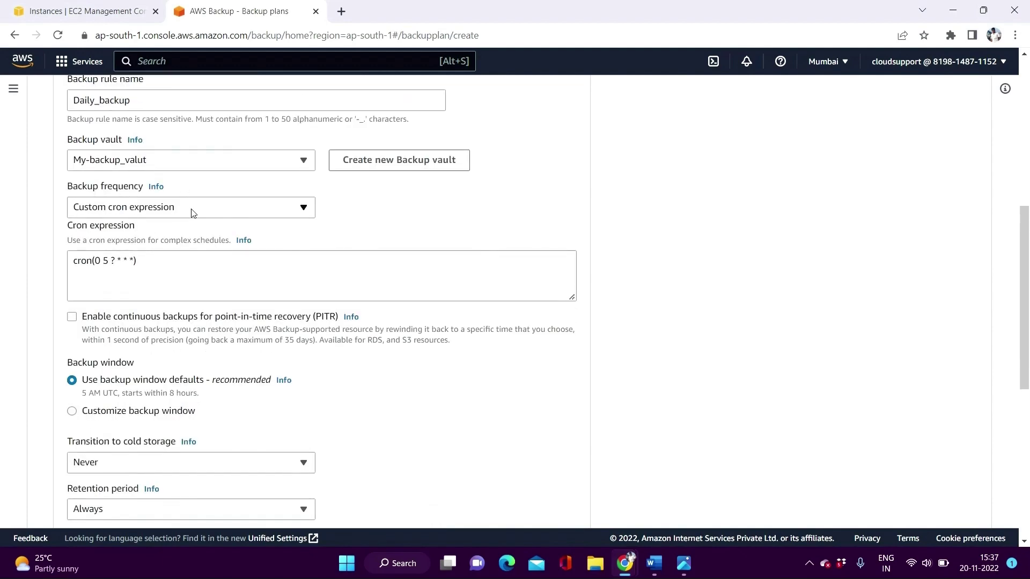
Step: Set the rule's backup frequency to Hourly and choose to customize the backup window
click(192, 213)
click(194, 236)
scroll(263, 316, down, 2)
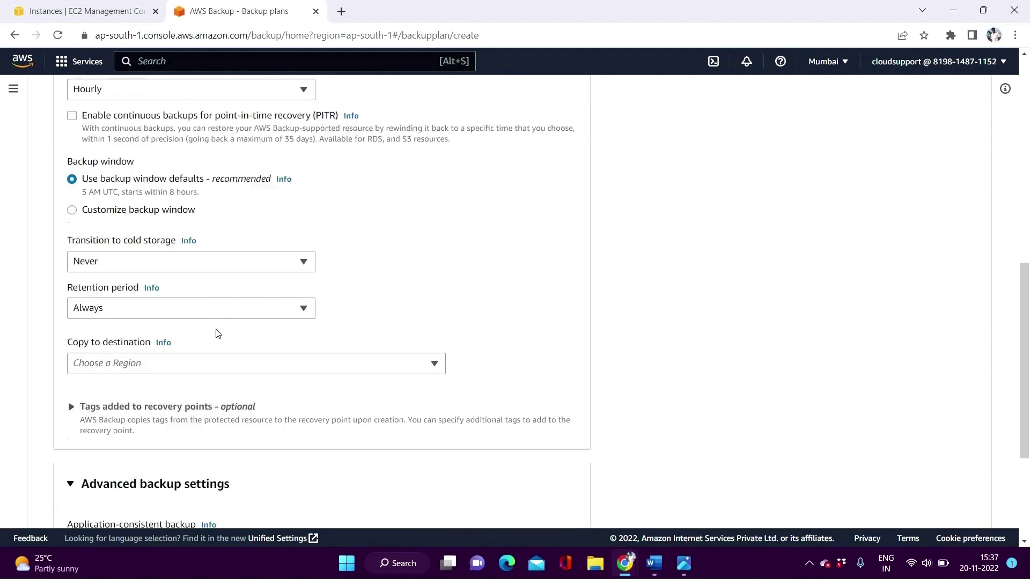
click(153, 198)
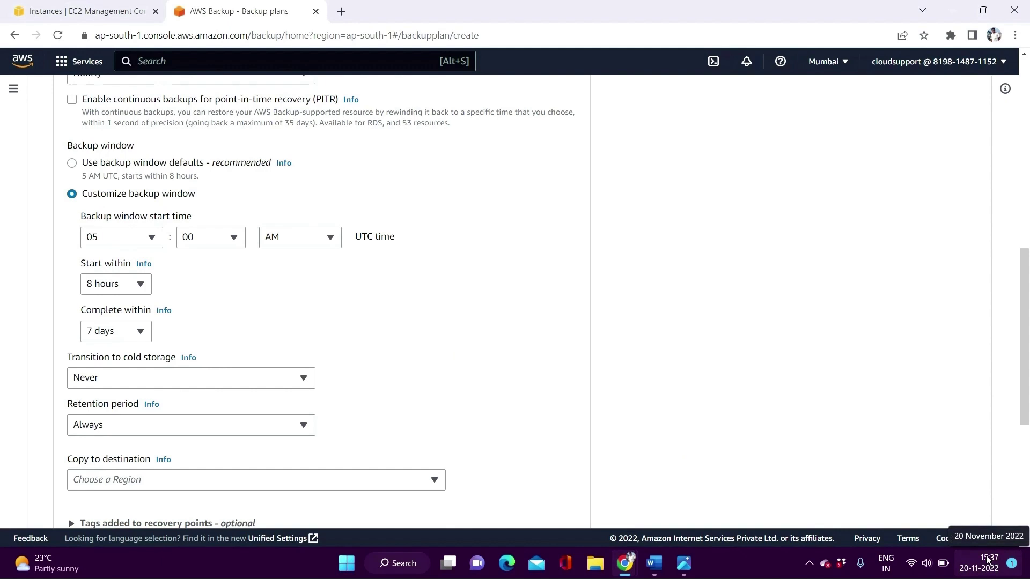
Step: Search the web in a new browser tab for the conversion of 3 40 pm IST to UTC
click(341, 11)
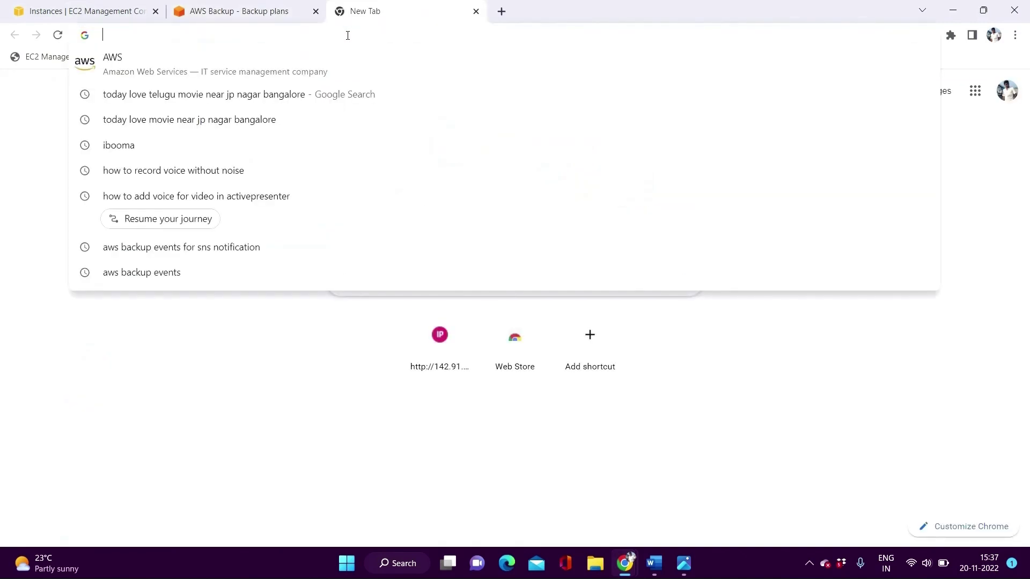
text(3)
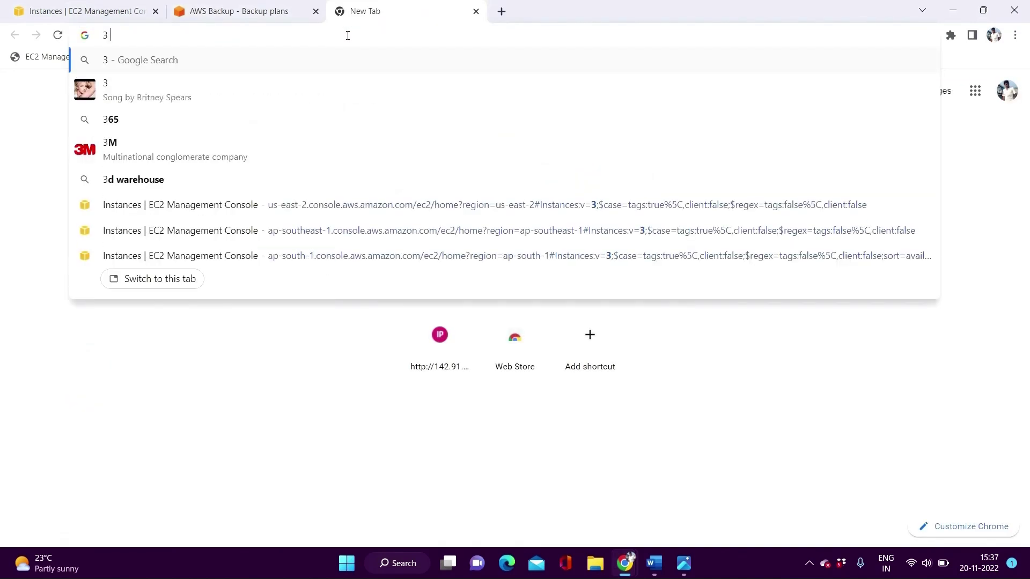
text( 40)
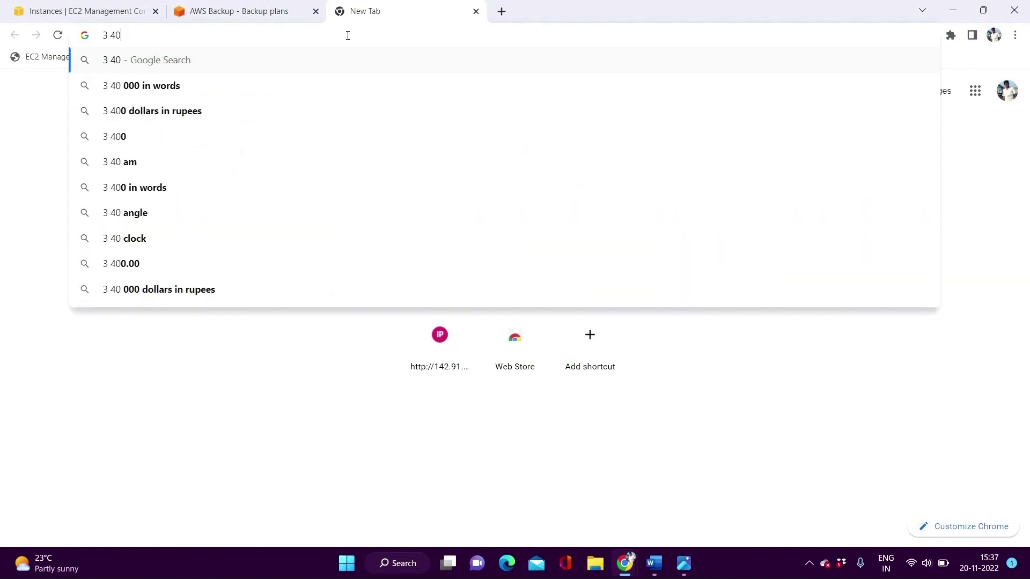
text( pm i)
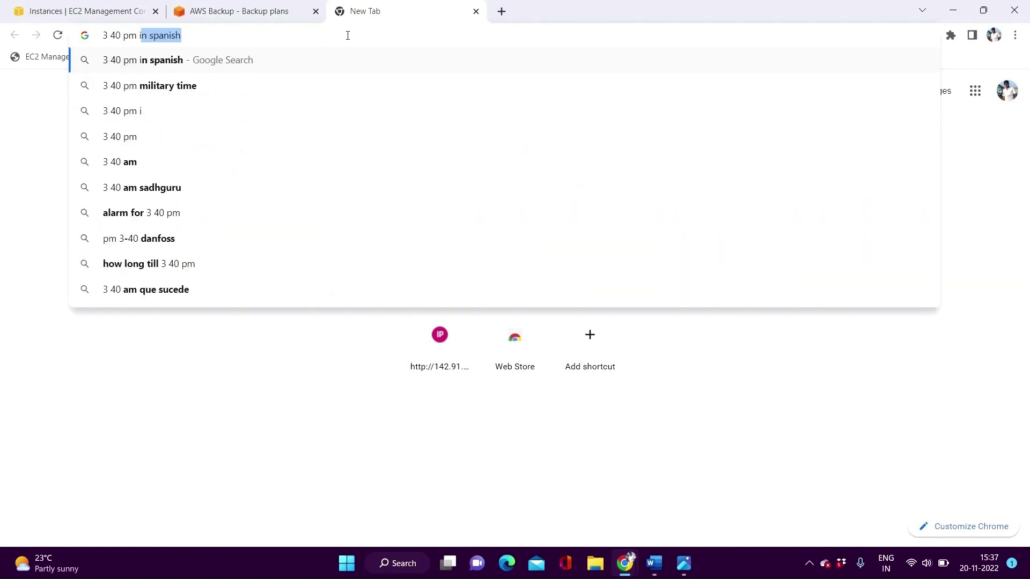
text(st to )
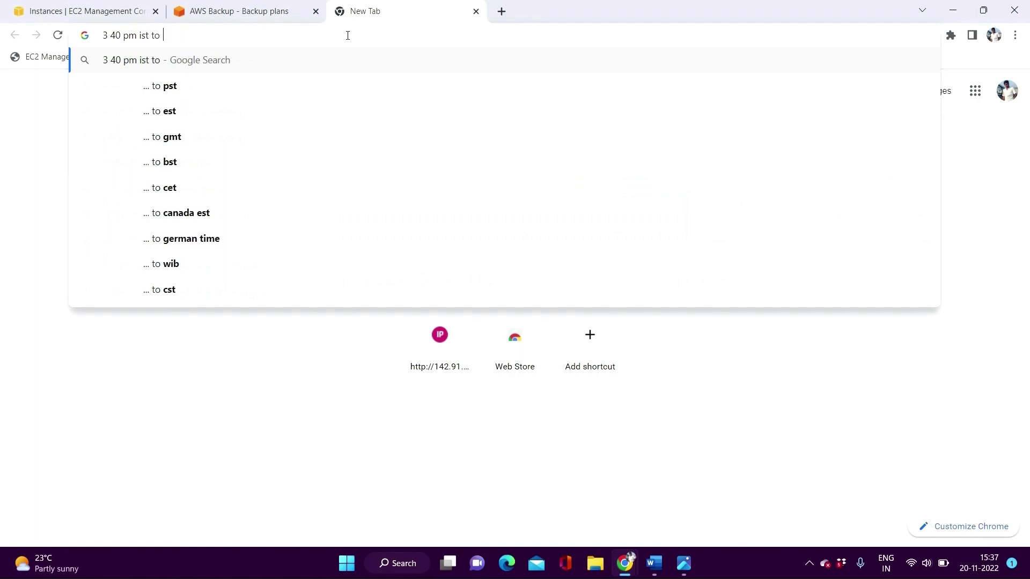
text(utc)
key(Return)
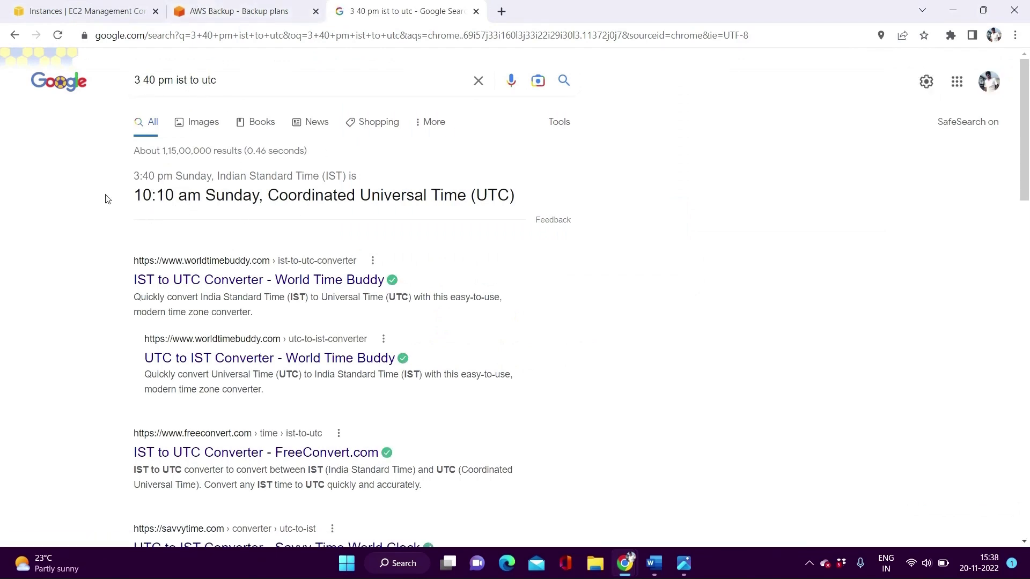
Step: Return to the backup plan form and set the backup window start time to 10:10 AM UTC
click(237, 5)
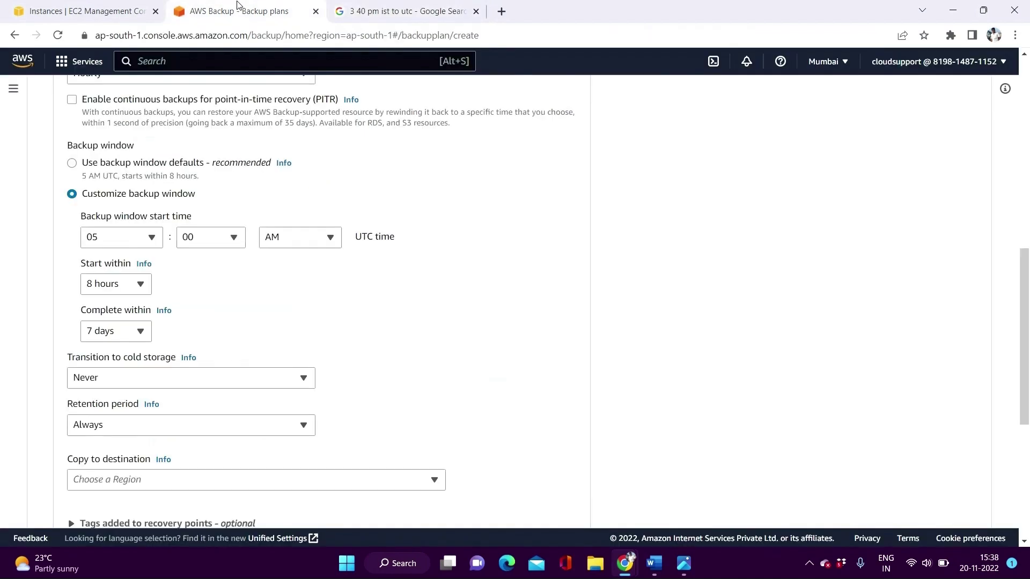
click(136, 242)
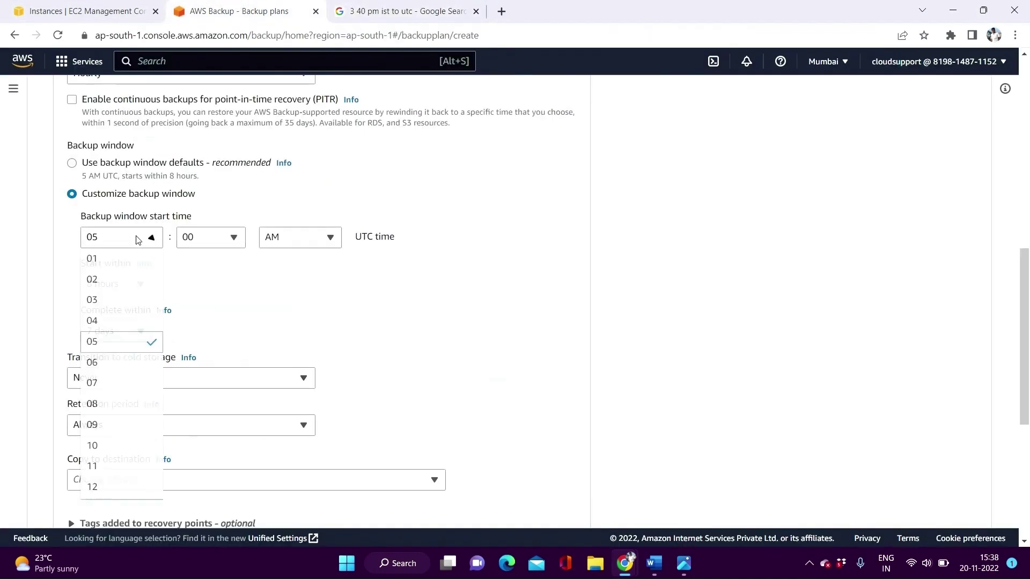
click(128, 451)
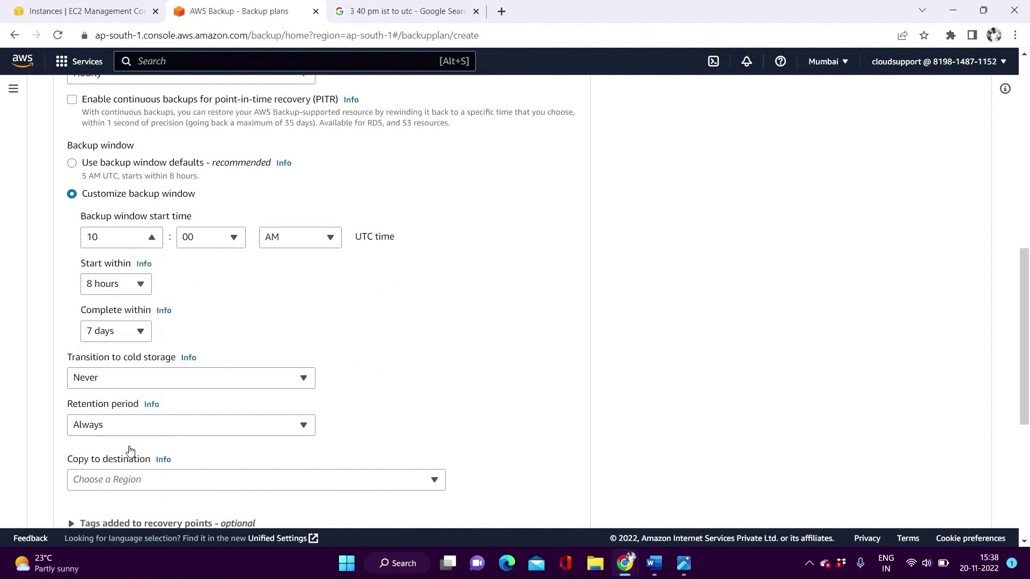
click(207, 241)
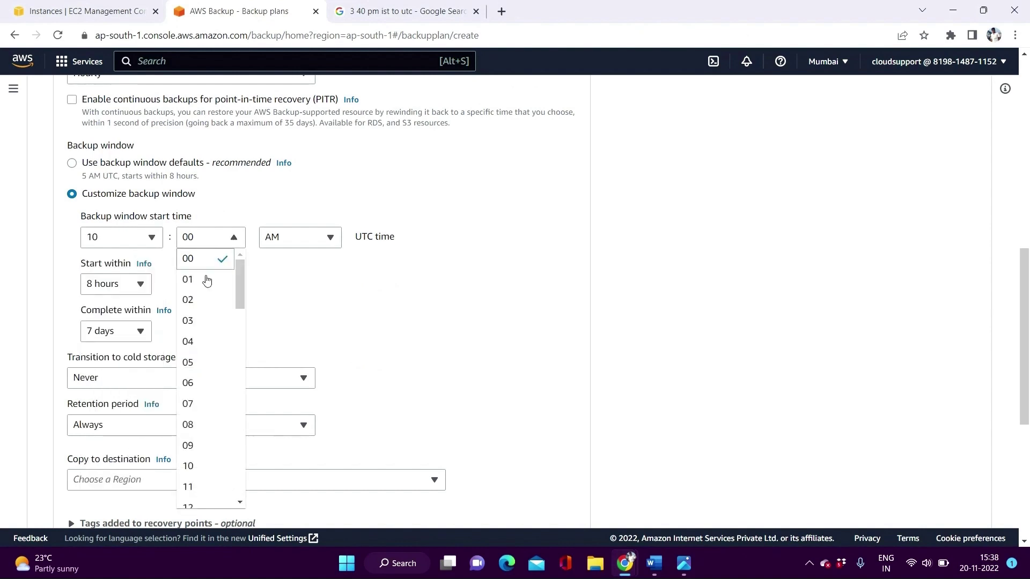
click(201, 465)
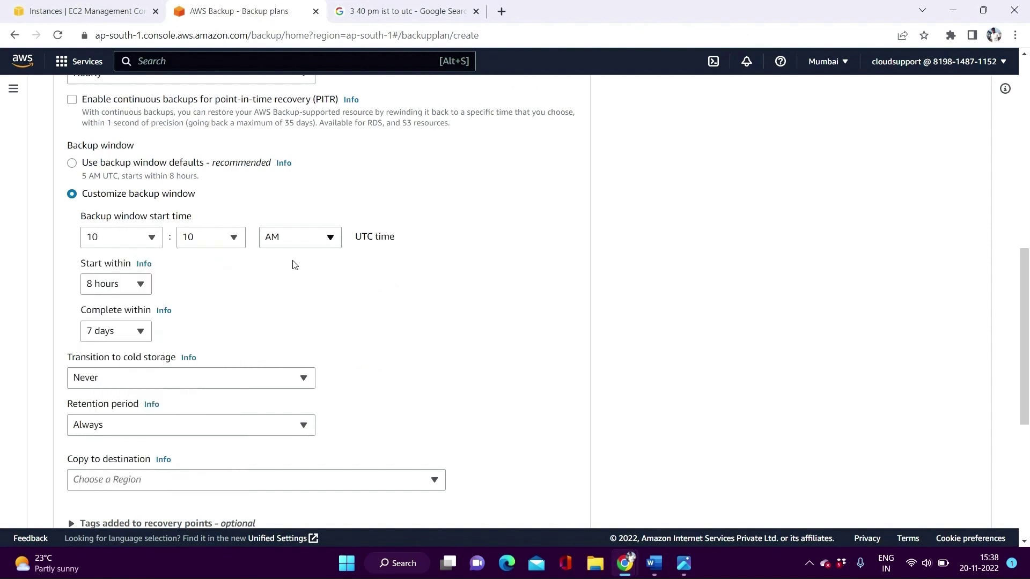
Step: Set the backup window to start within 1 hour and complete within 2 hours
click(138, 288)
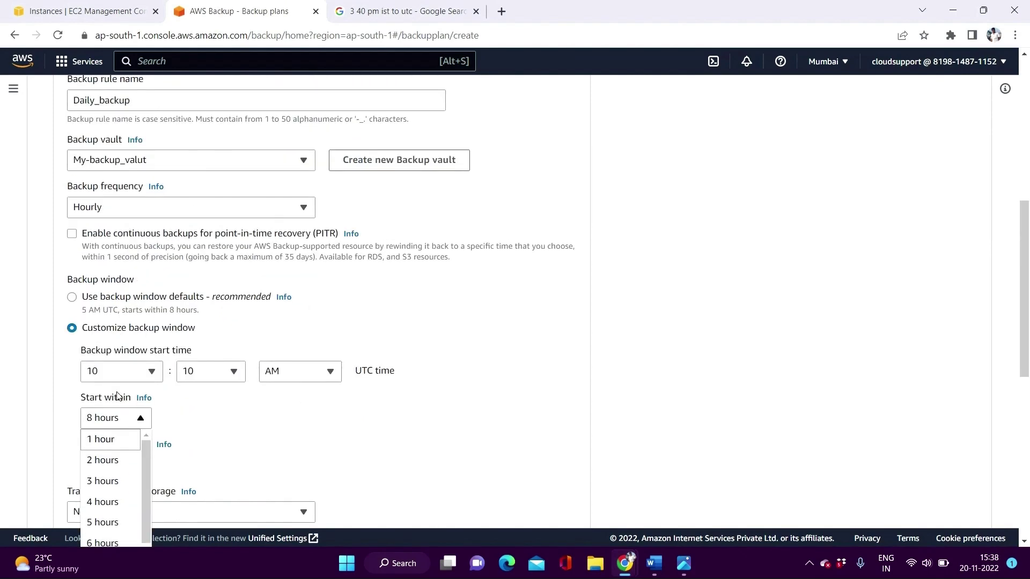
click(108, 304)
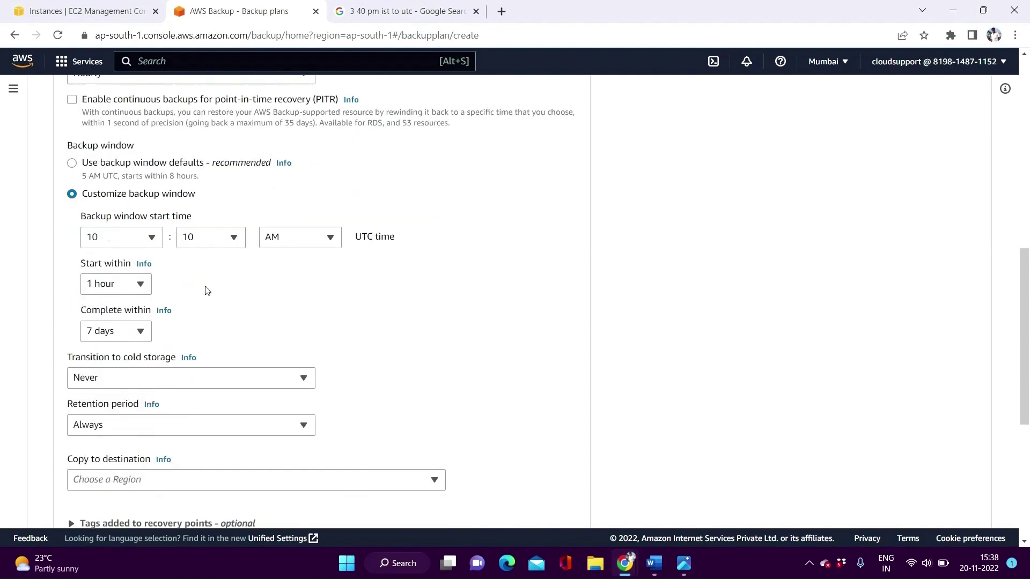
scroll(177, 268, down, 1)
click(108, 268)
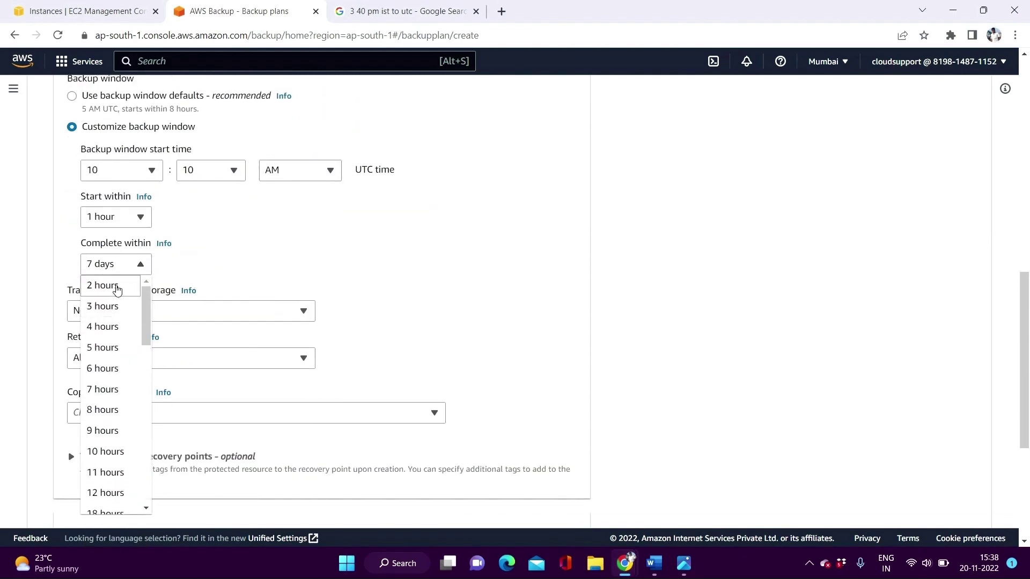
scroll(113, 298, up, 2)
scroll(175, 293, down, 2)
click(116, 295)
scroll(237, 187, down, 2)
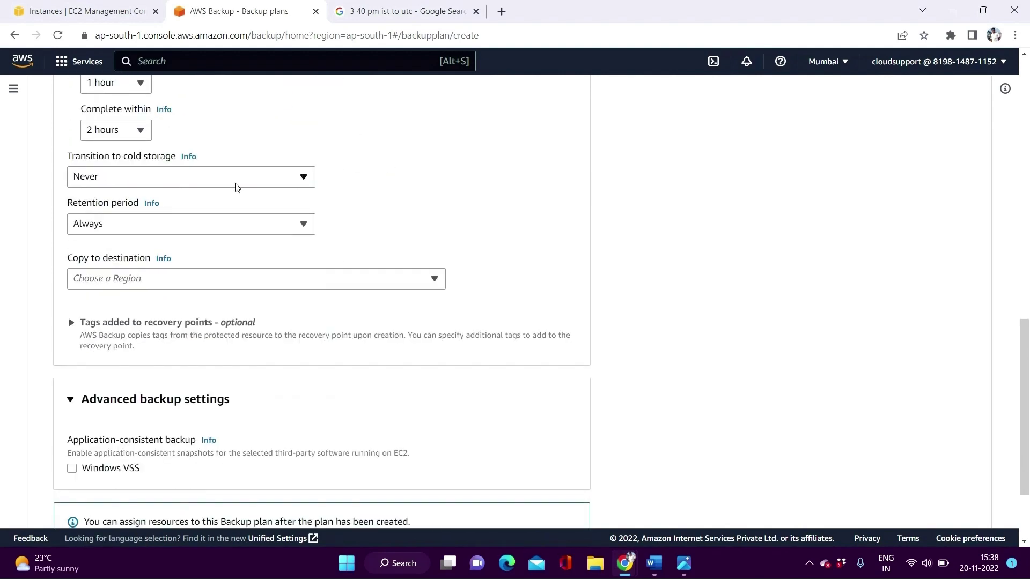
Step: Set the rule's retention period to 1 day and create the backup plan
click(114, 179)
click(114, 179)
click(178, 230)
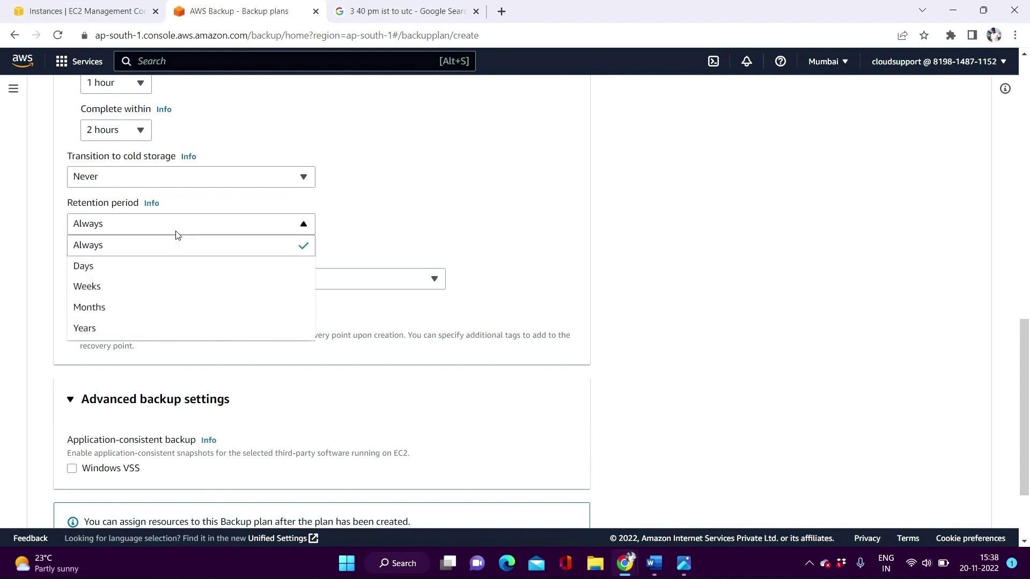
click(158, 270)
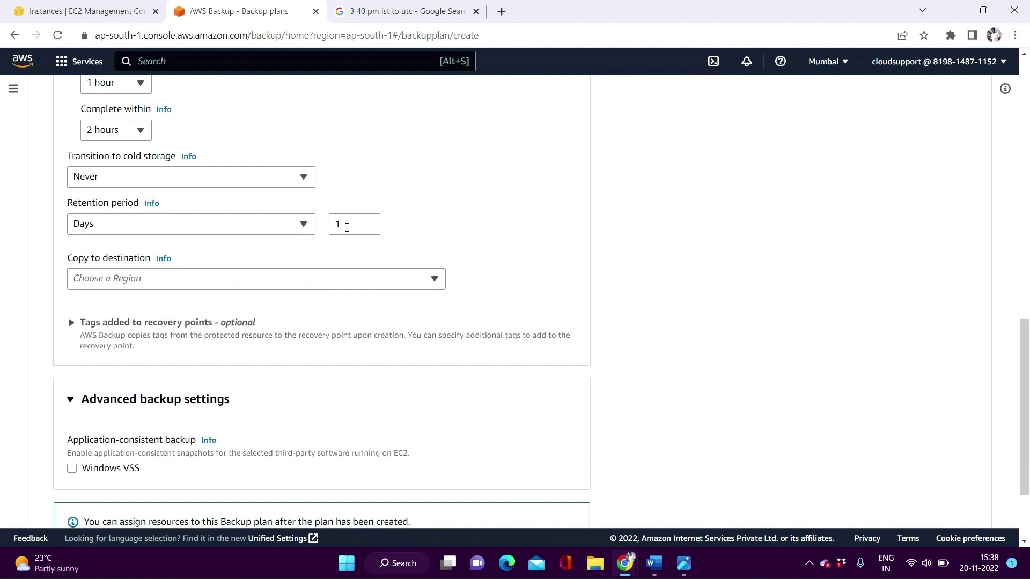
click(347, 226)
click(363, 184)
click(276, 224)
click(280, 228)
scroll(309, 310, down, 2)
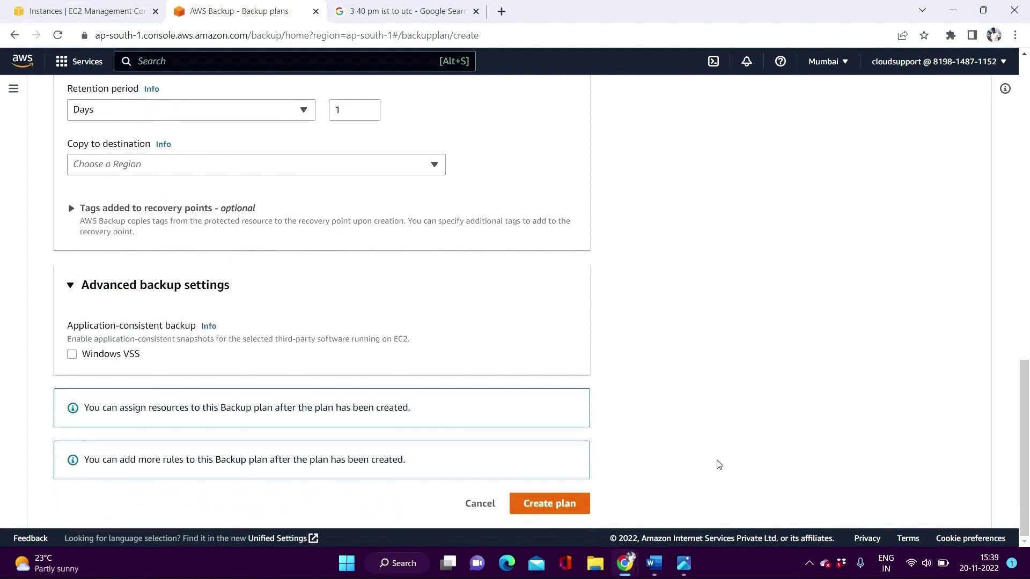
click(564, 504)
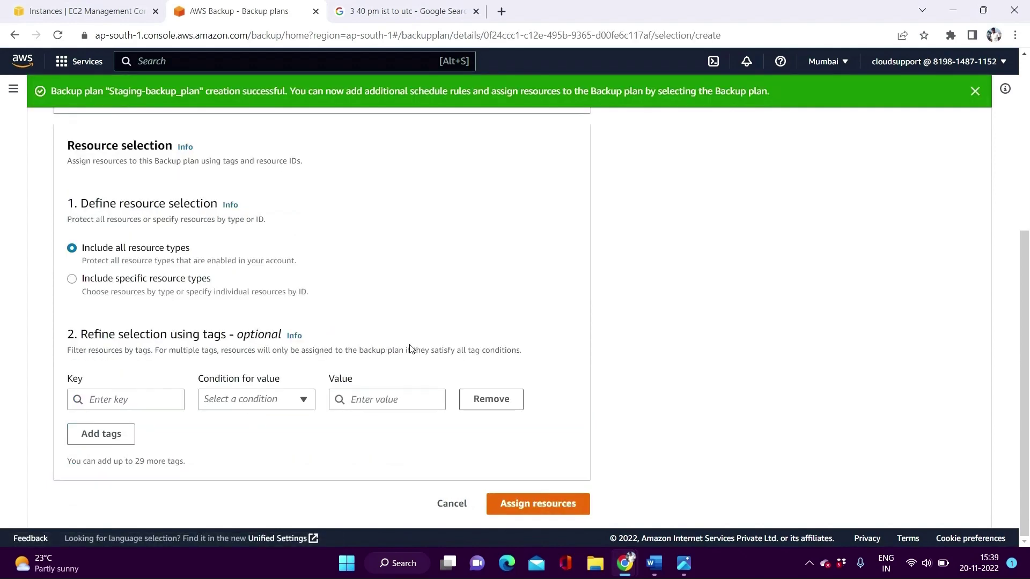
Step: Copy the EC2 instance's name and enter it as the resource assignment name, Testing-server
scroll(310, 360, up, 4)
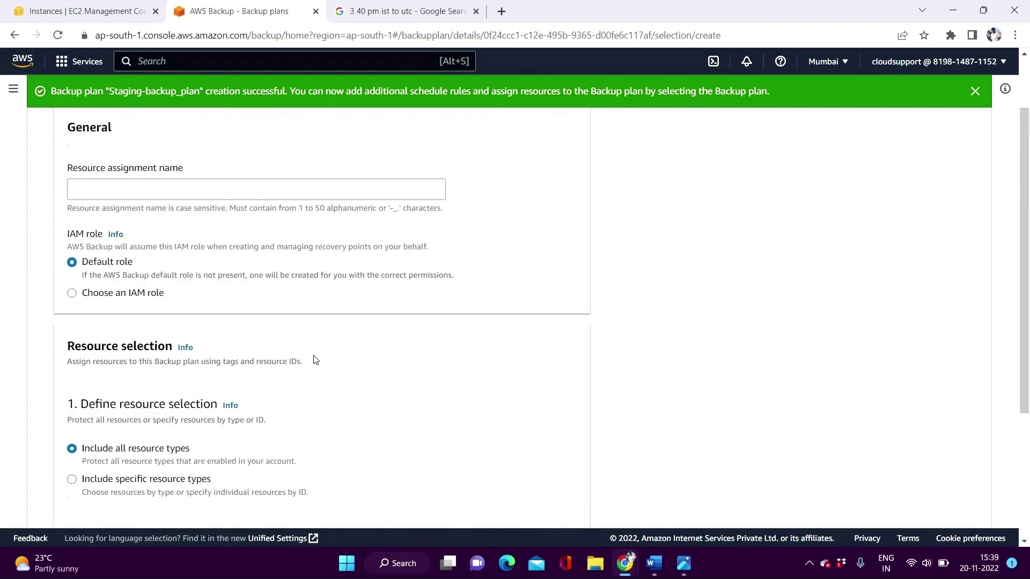
scroll(320, 360, up, 1)
click(203, 273)
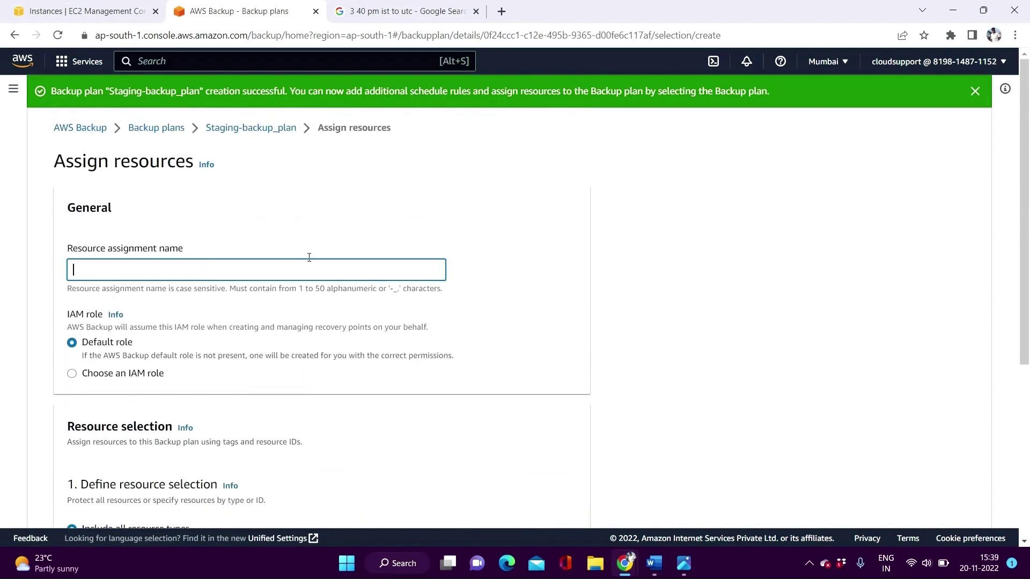
click(62, 7)
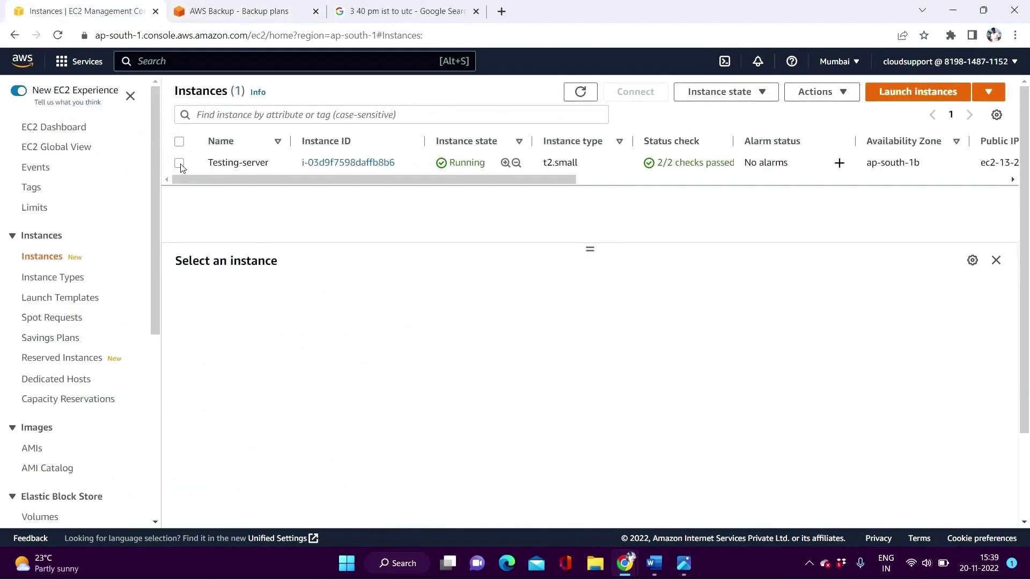
click(275, 162)
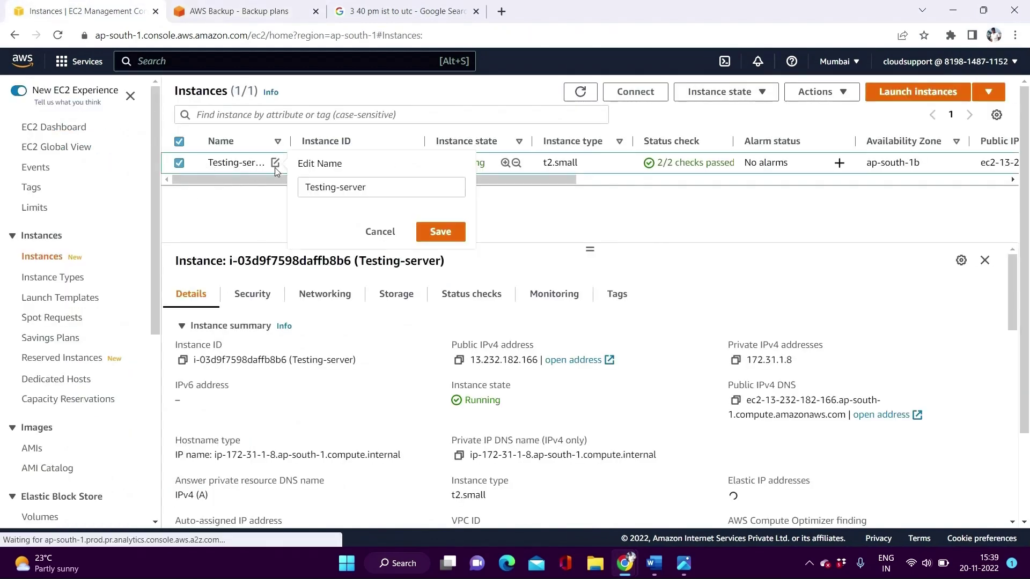
triple_click(380, 197)
key(ctrl+c)
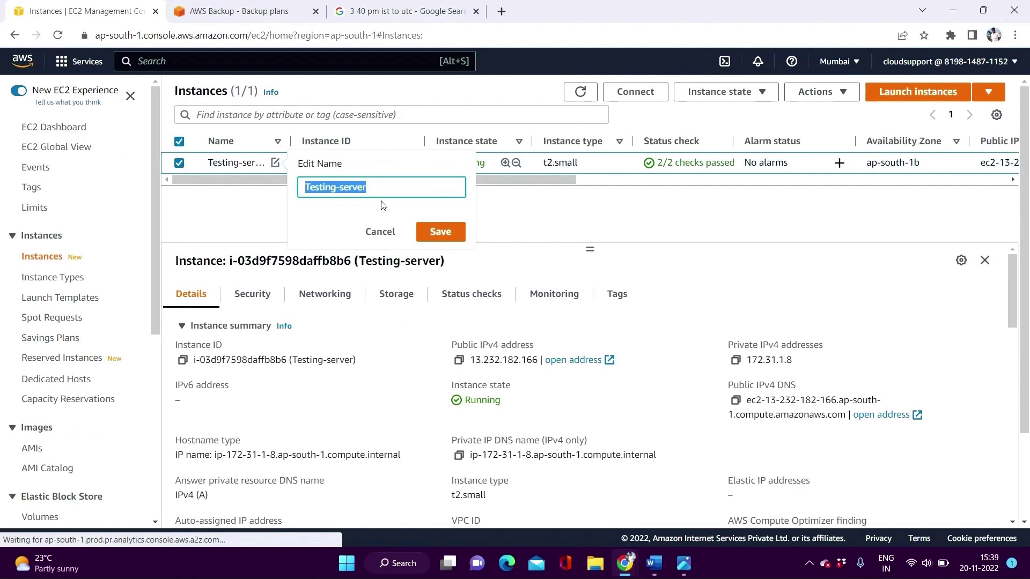
click(219, 10)
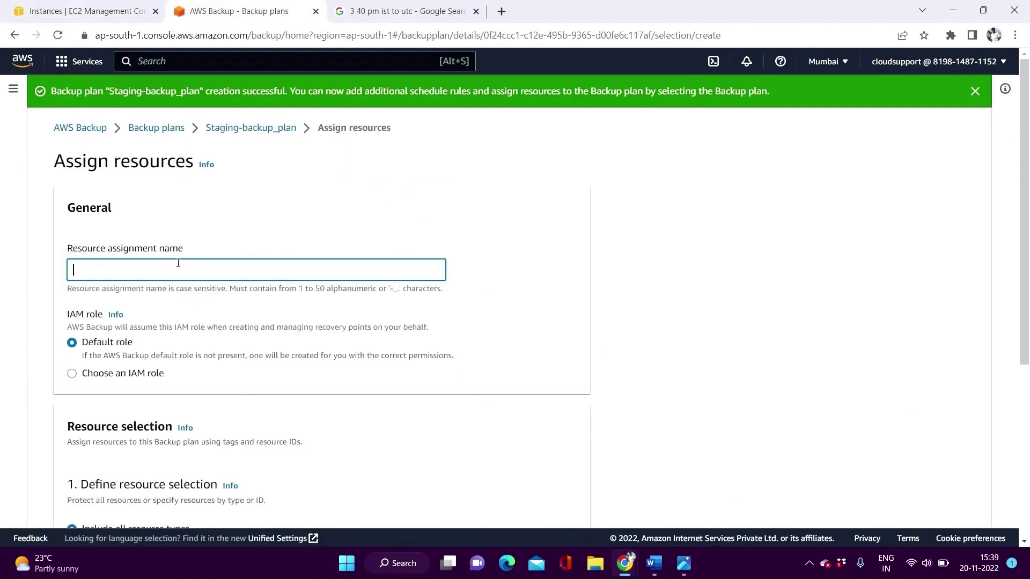
key(ctrl+v)
Step: Limit the resource selection to specific resource types and choose EC2 as the type
scroll(201, 339, down, 2)
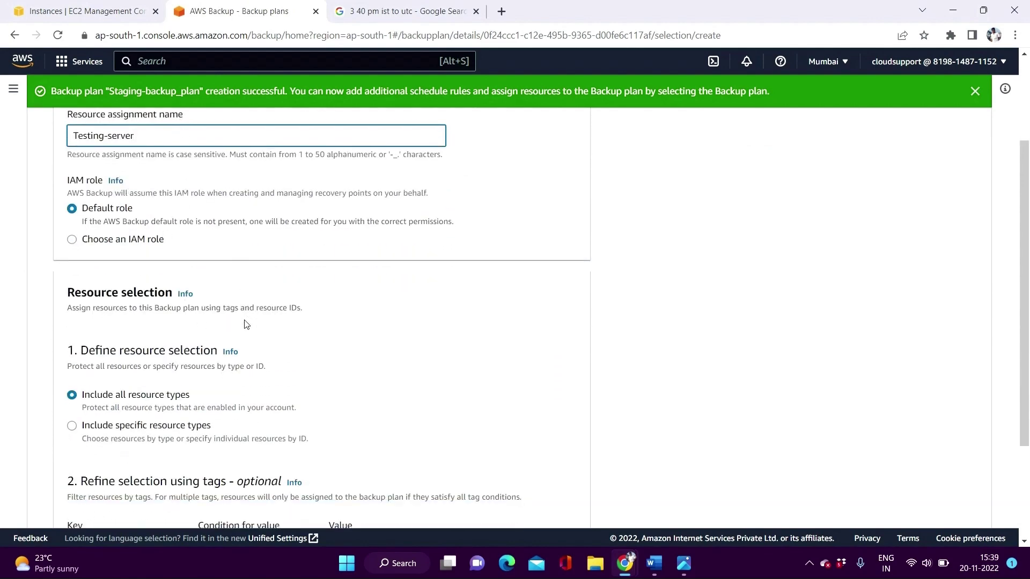
scroll(240, 372, down, 2)
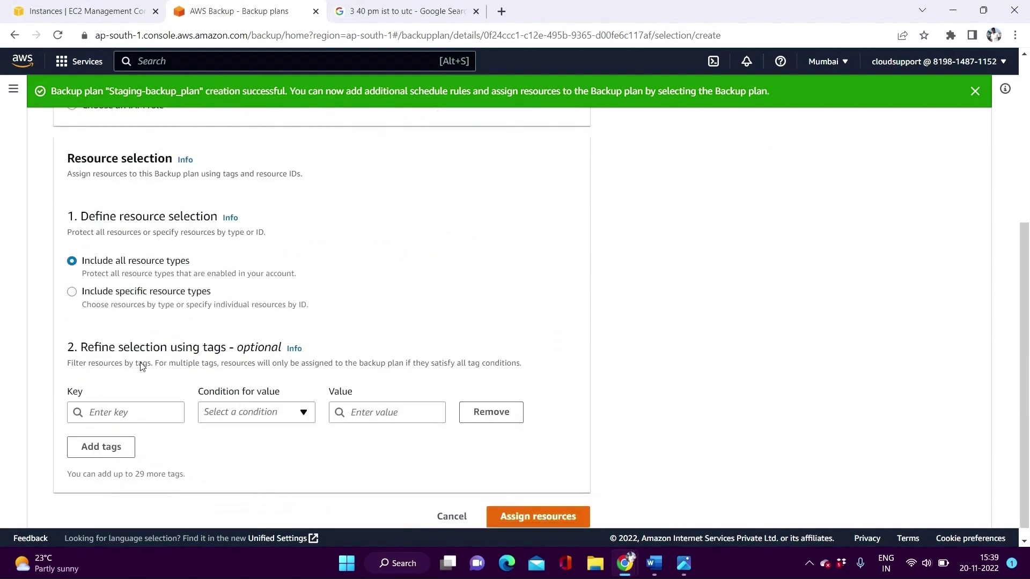
click(130, 294)
click(135, 397)
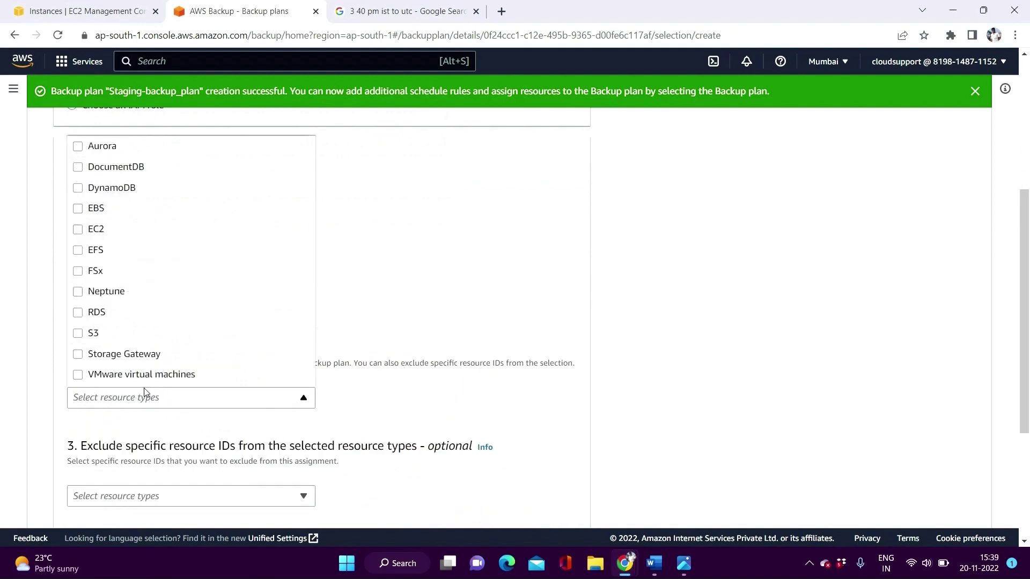
click(134, 232)
click(373, 286)
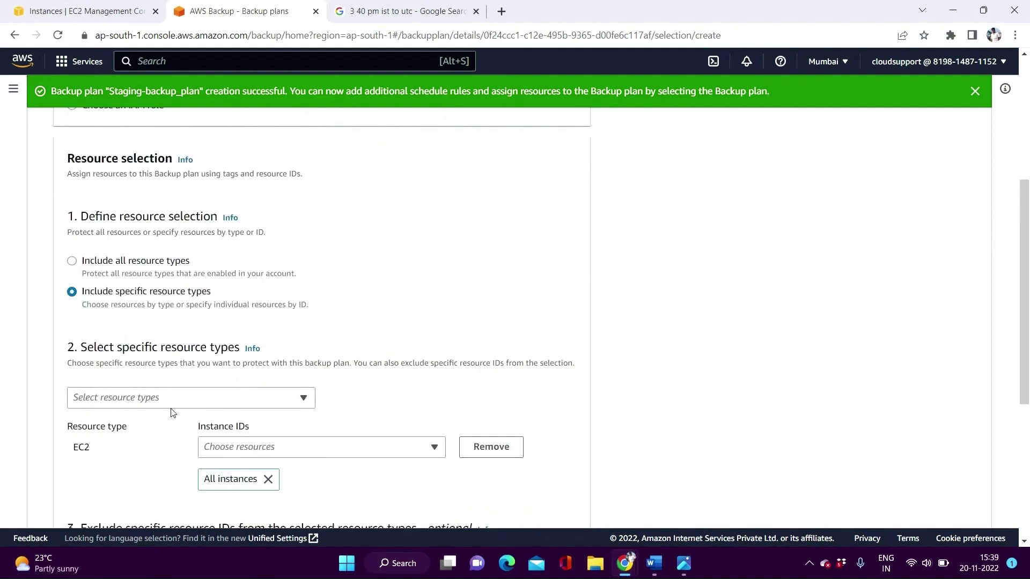
scroll(231, 338, down, 1)
click(231, 338)
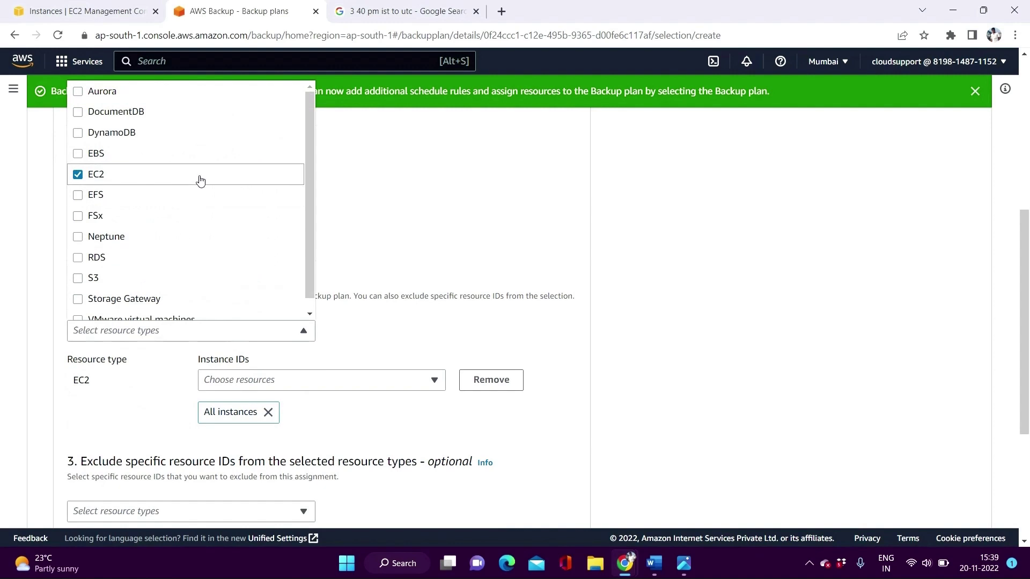
click(346, 201)
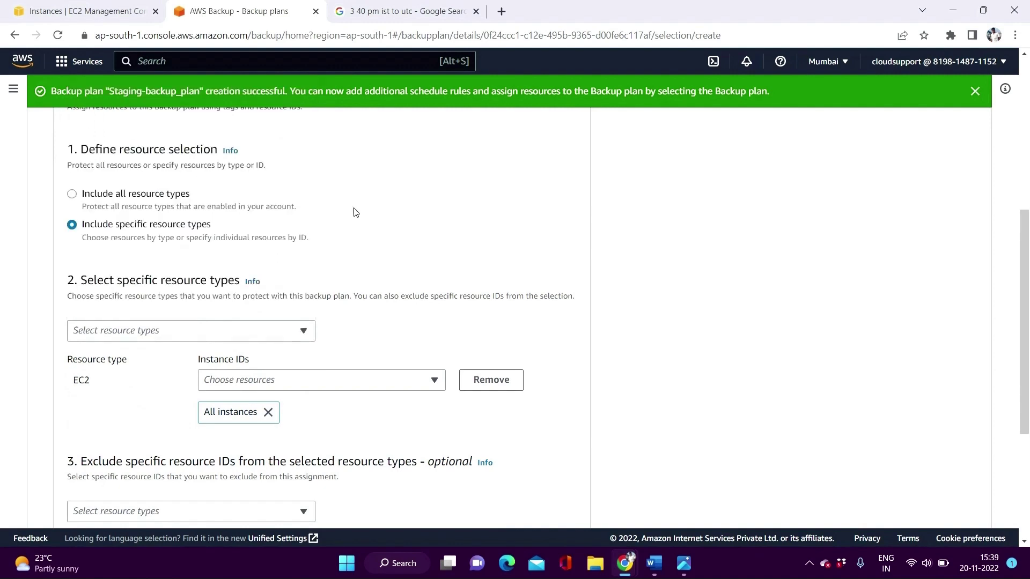
Step: Replace the All instances selection for EC2 with only the Testing-server instance
click(268, 412)
click(282, 382)
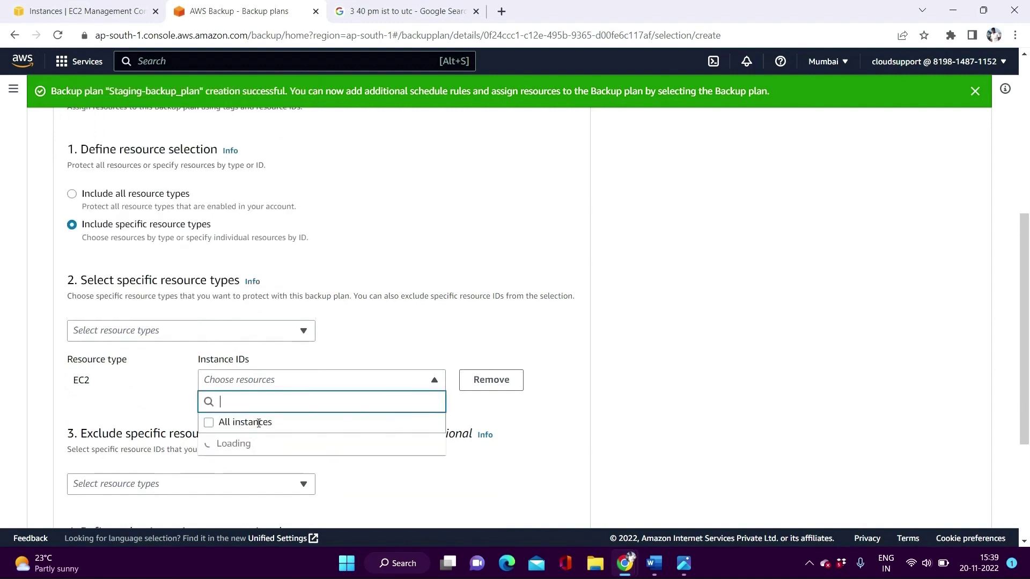
scroll(327, 322, down, 1)
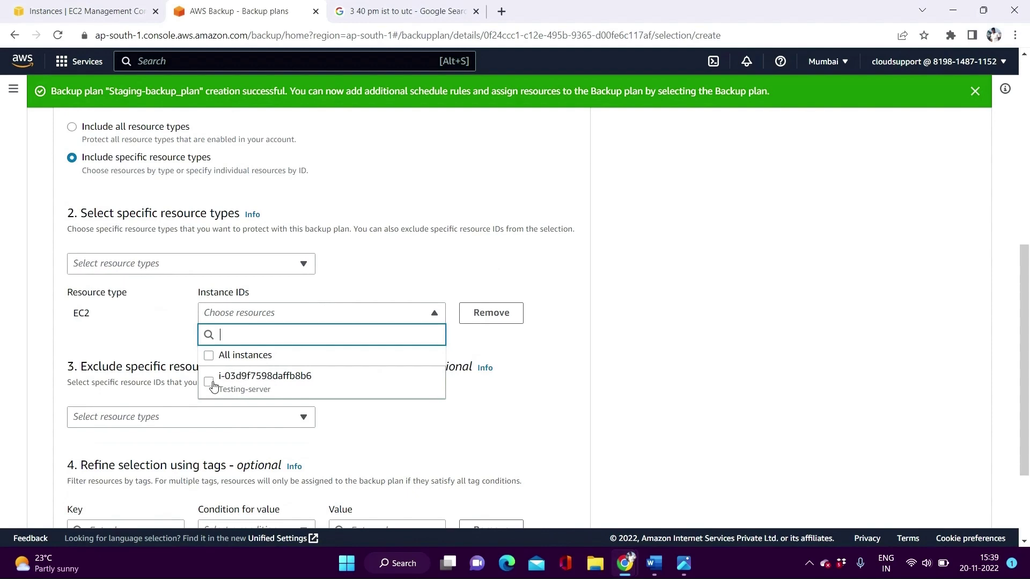
click(216, 386)
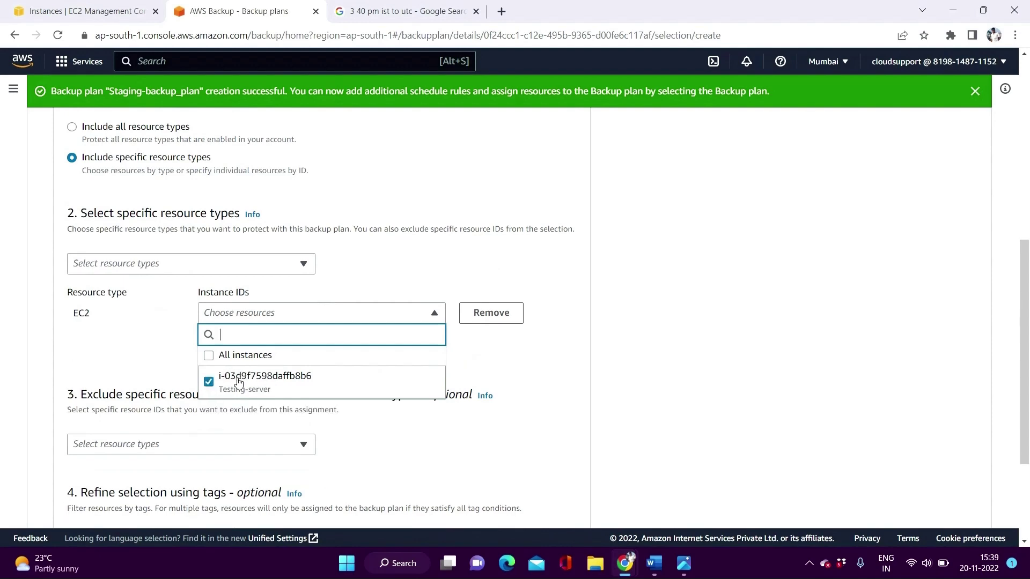
scroll(324, 428, down, 2)
click(410, 305)
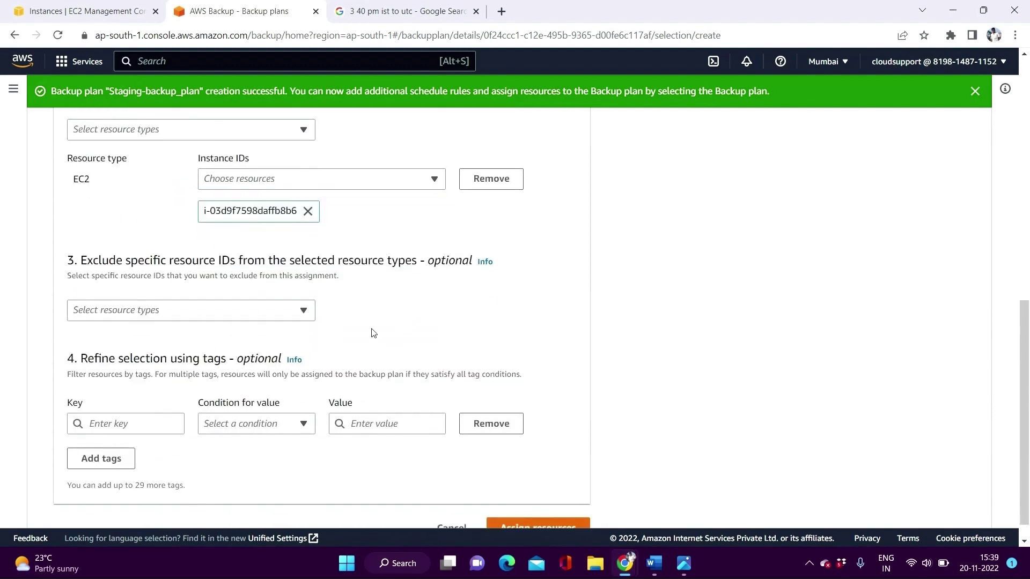
Step: Assign the selected EC2 instance to the backup plan without exclusions or tag filters, and return to the list of backup plans
click(289, 311)
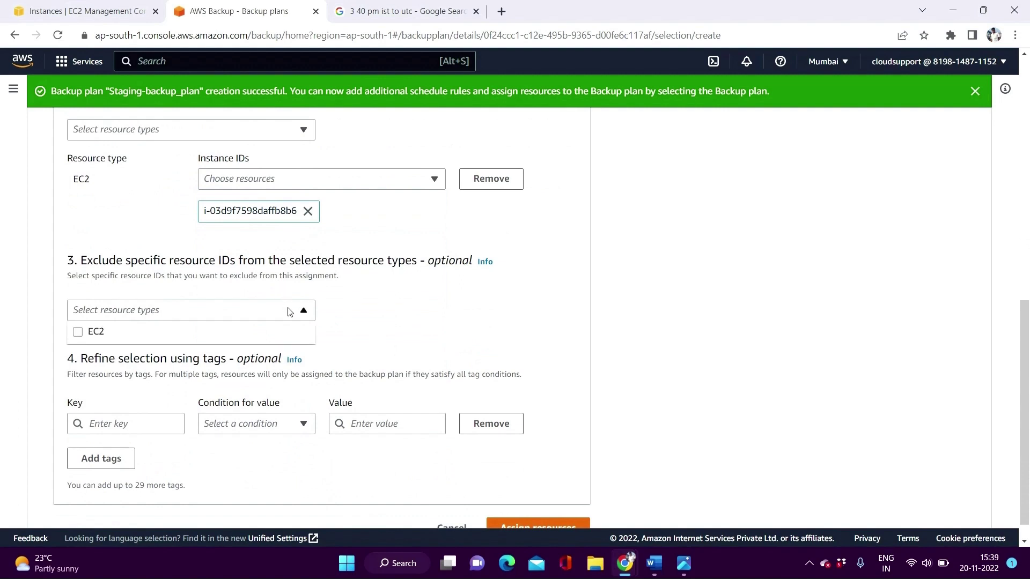
click(422, 311)
scroll(272, 310, down, 1)
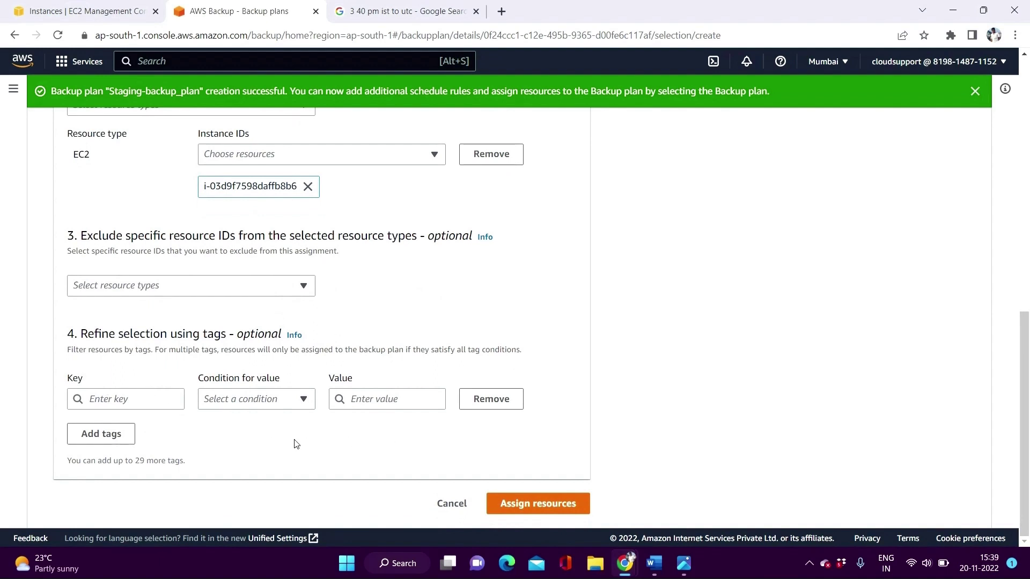
click(535, 506)
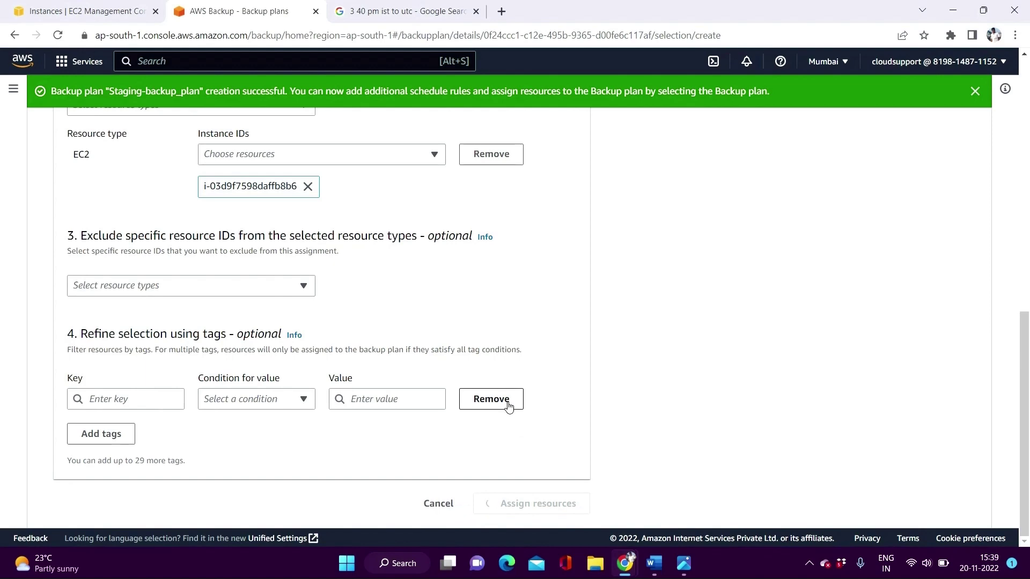
scroll(523, 401, up, 3)
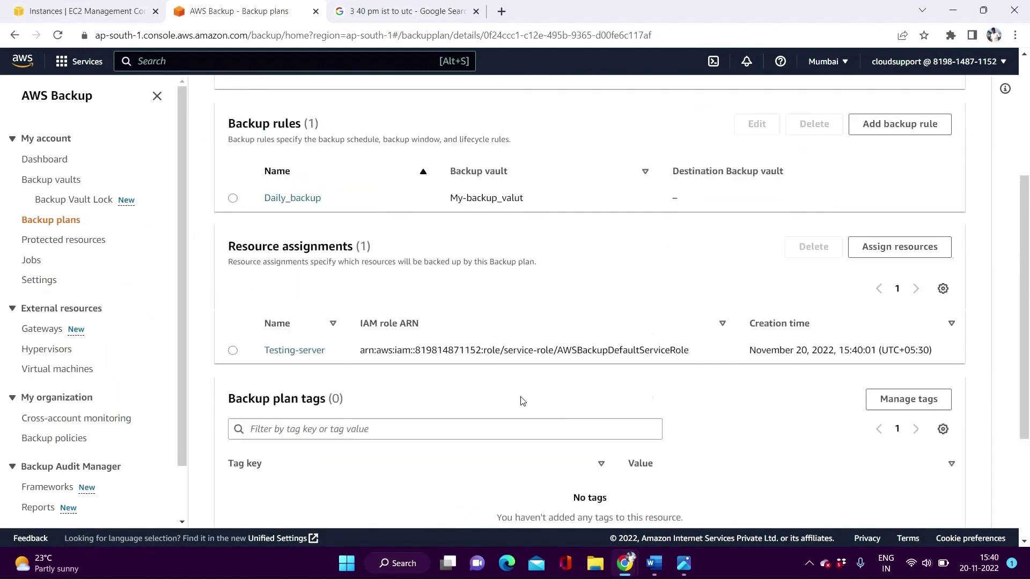
scroll(523, 401, up, 2)
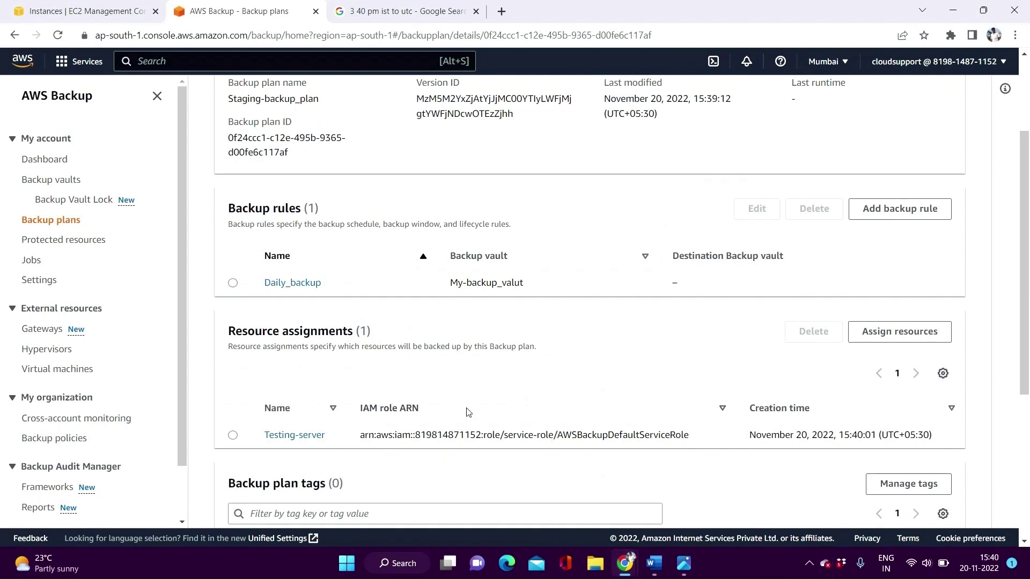
scroll(443, 382, up, 3)
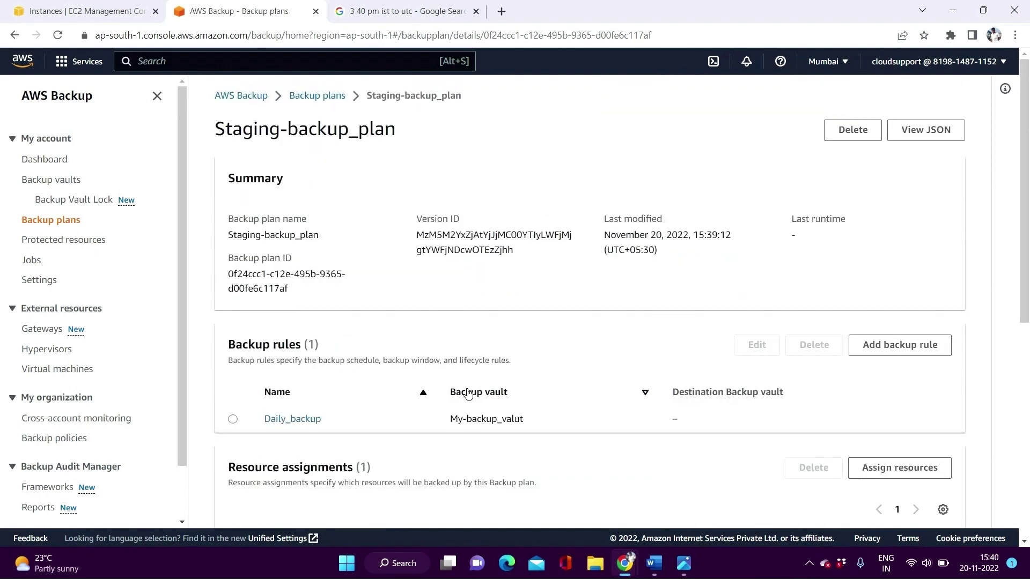
click(321, 100)
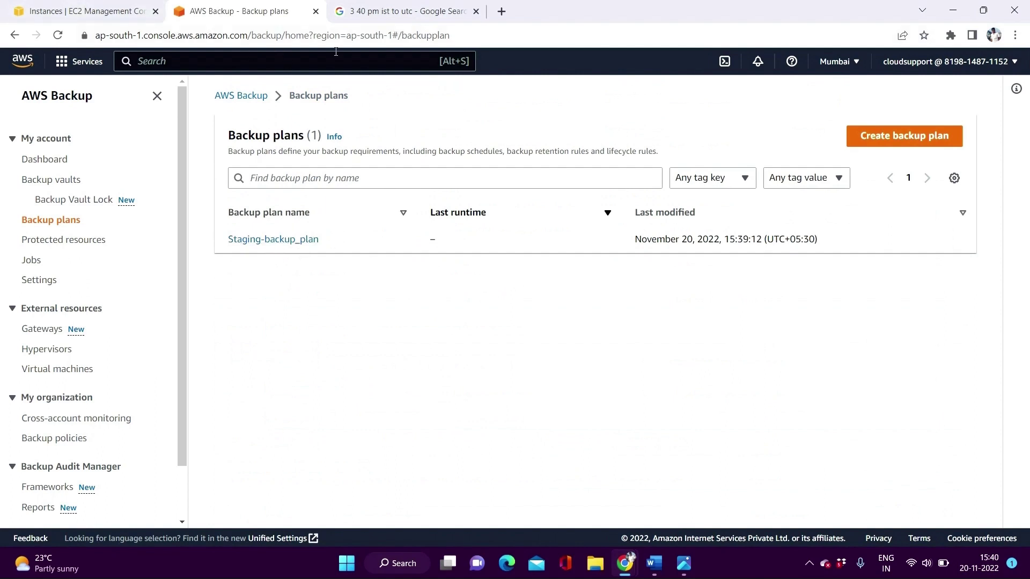
Step: Close the time conversion search page, search AWS services for Sns, and open Simple Notification Service in a separate browser tab
click(475, 11)
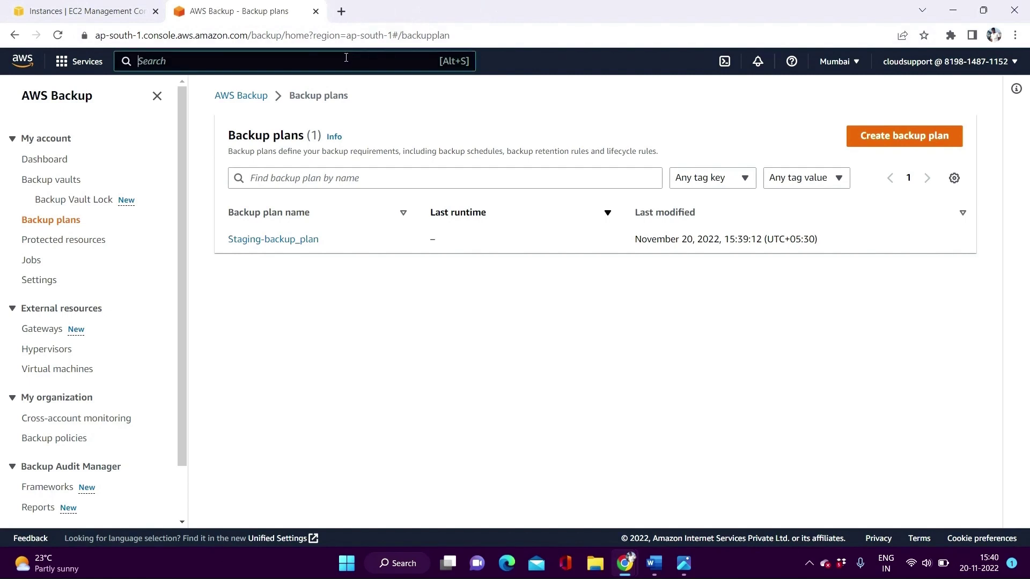
text(Sns)
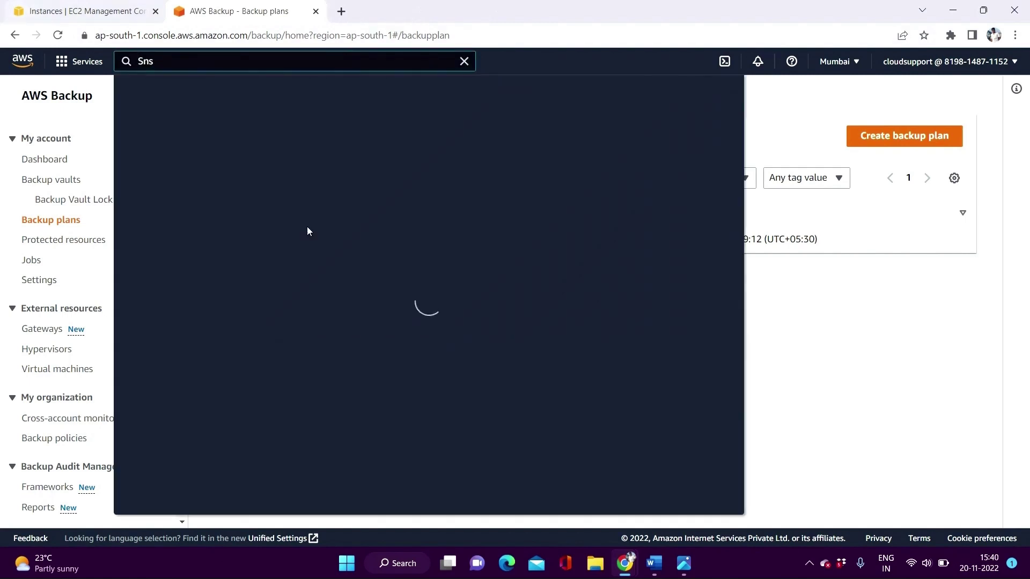
right_click(366, 168)
click(397, 177)
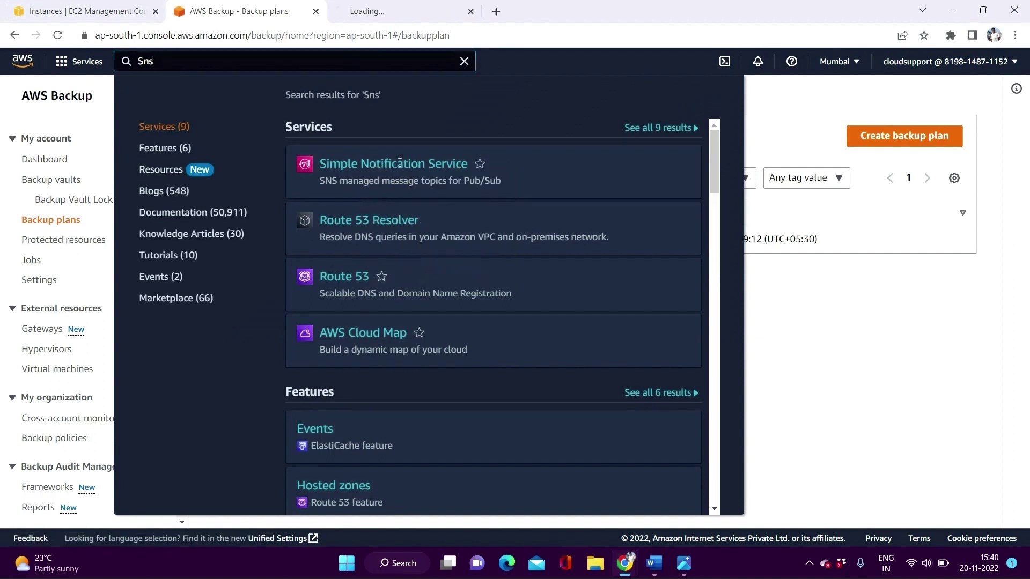
click(407, 8)
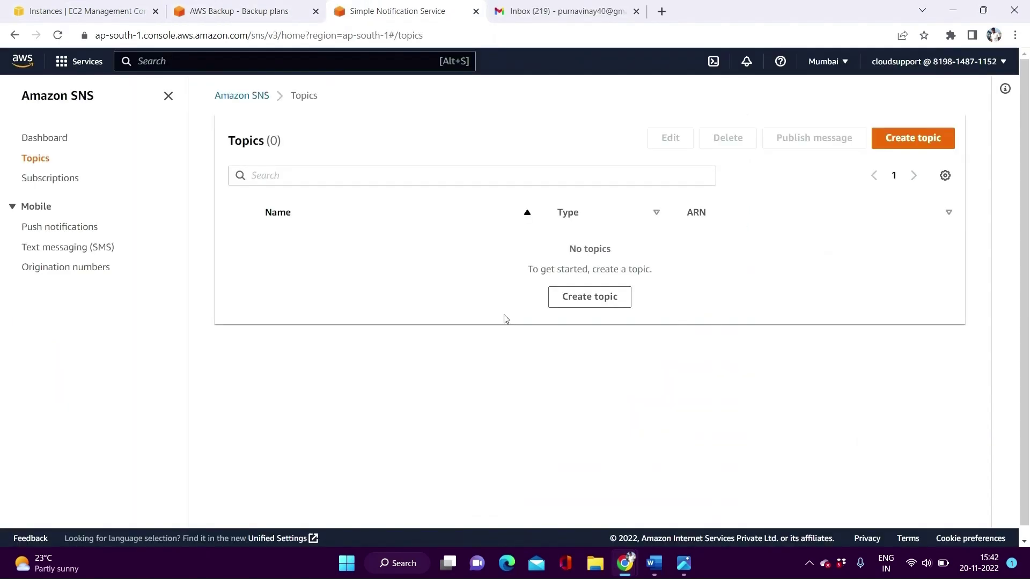
Step: Start a new SNS topic of the Standard type and enter status_for _backup_plan as its name
click(614, 296)
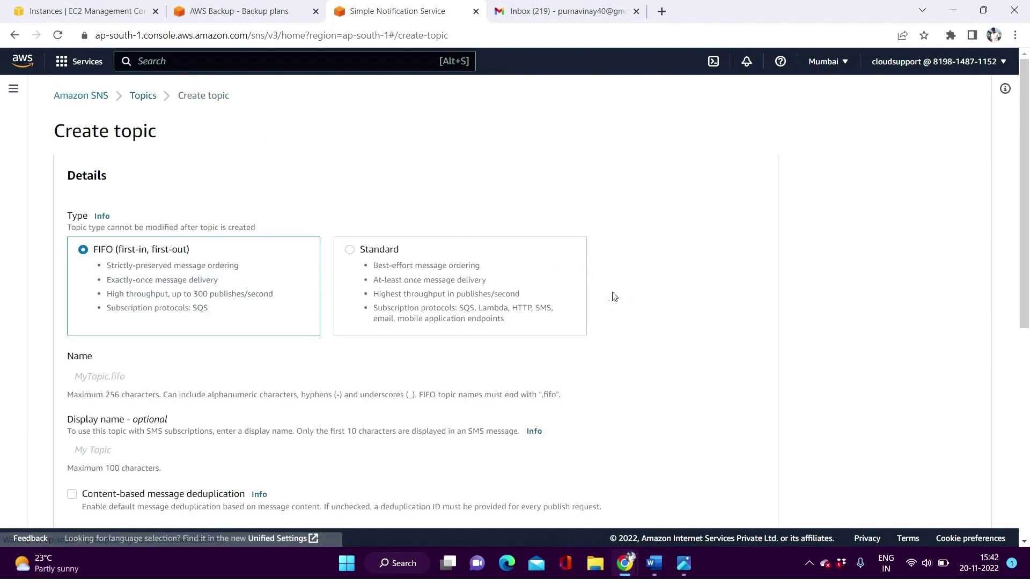
scroll(214, 300, down, 4)
click(397, 129)
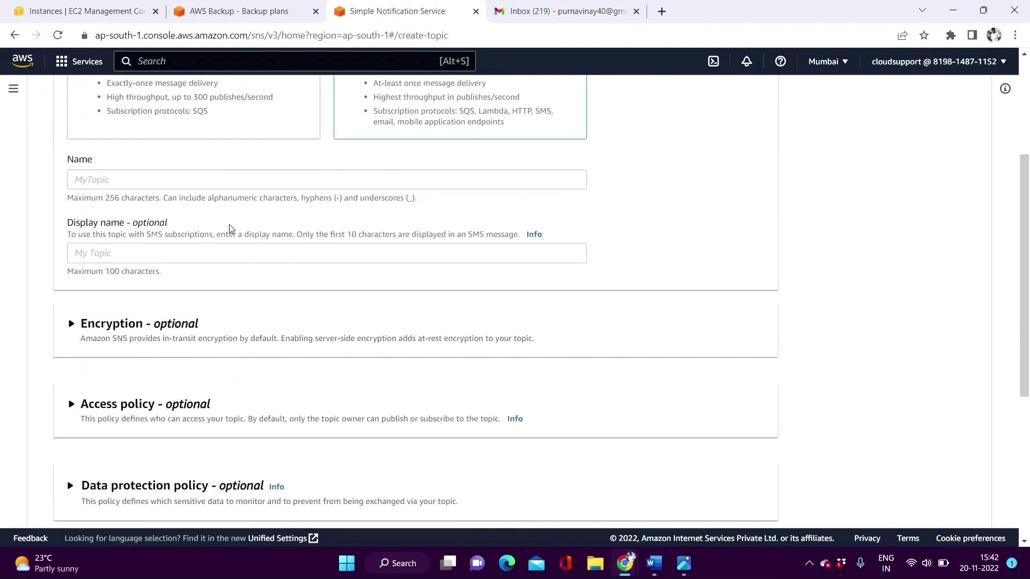
click(234, 180)
text(status_for _backup_plan)
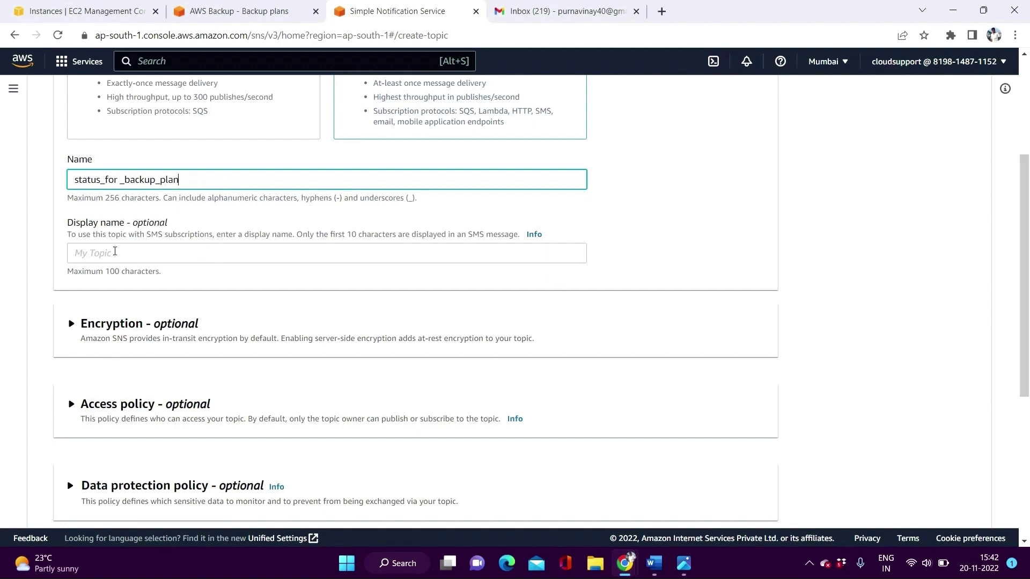
Step: Copy the topic's name into the display name and try to create the topic
triple_click(208, 184)
key(ctrl+c)
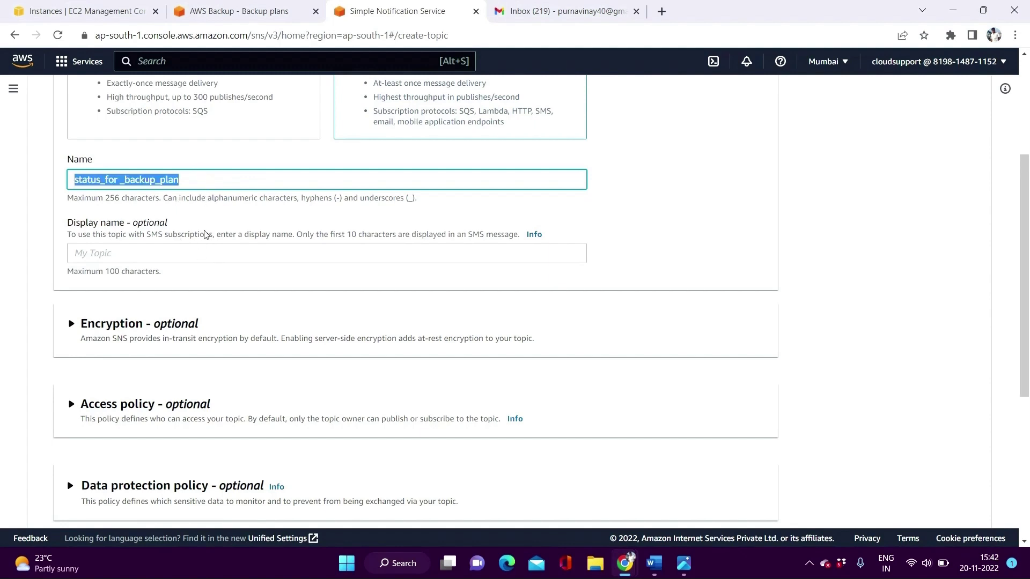
click(206, 259)
key(ctrl+v)
scroll(237, 346, down, 5)
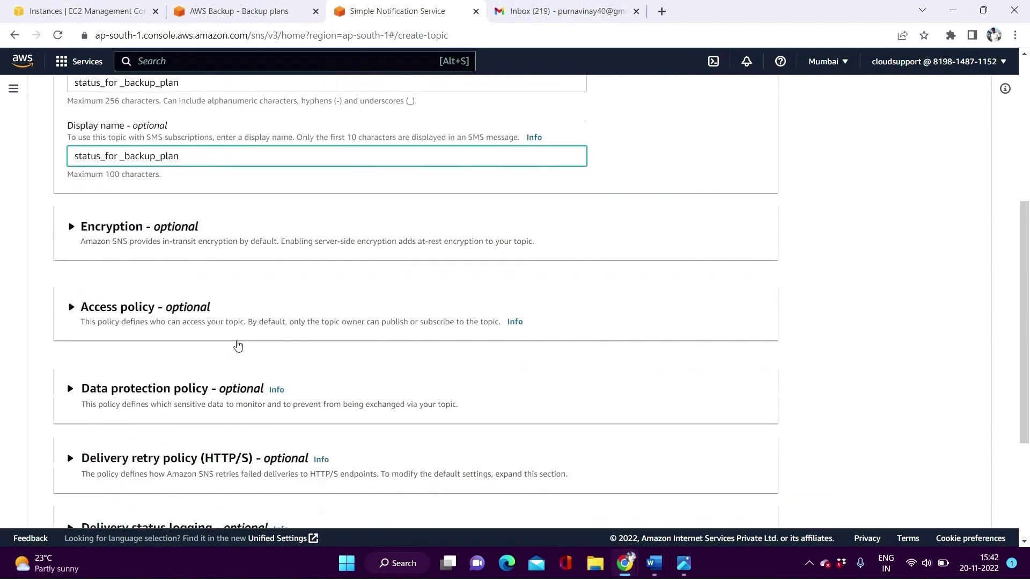
click(745, 492)
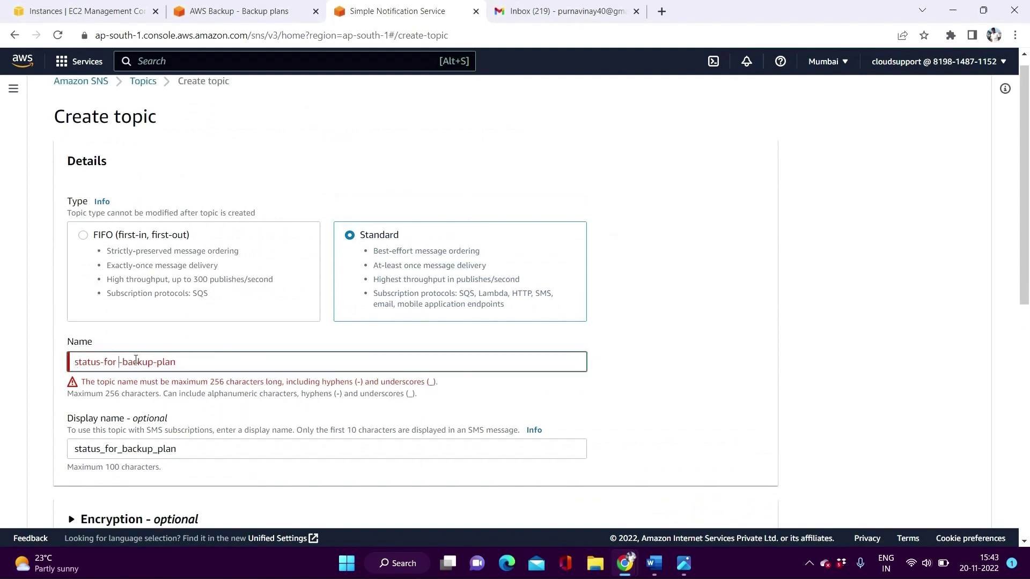
Step: Remove the space from the topic name so it reads status-for-backup-plan, and create the topic
key(BackSpace)
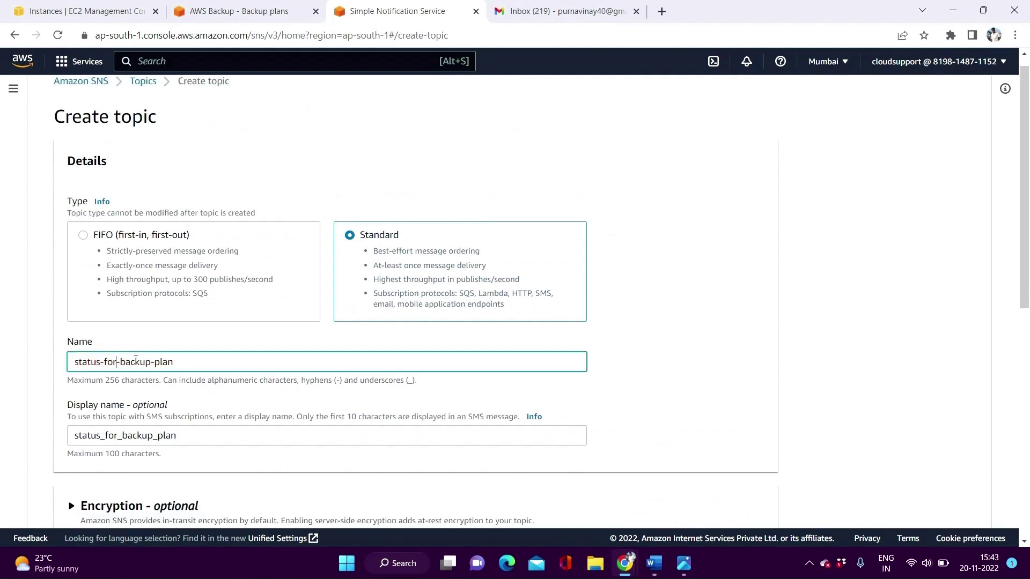
scroll(216, 425, down, 8)
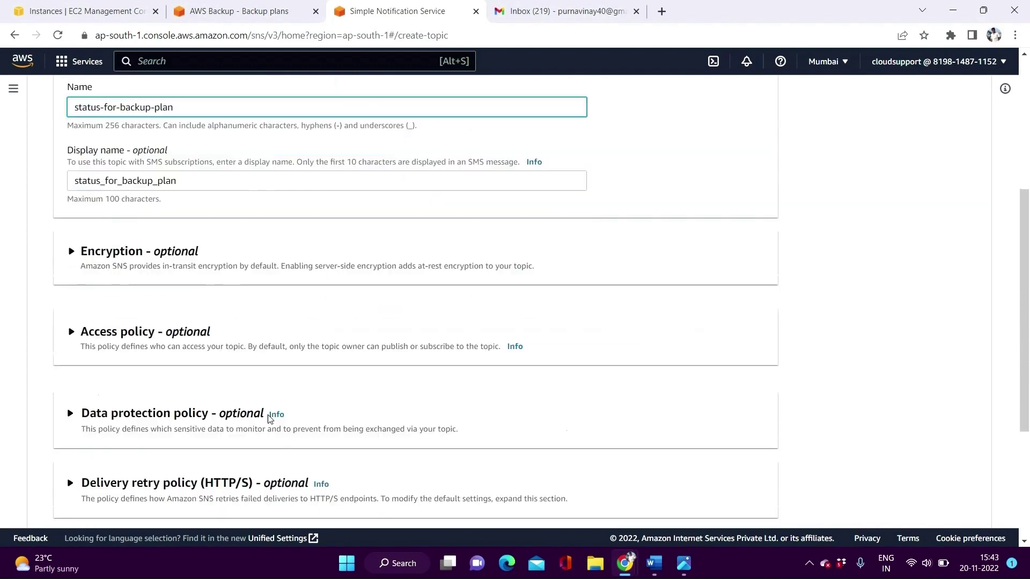
scroll(563, 413, down, 1)
scroll(650, 416, up, 3)
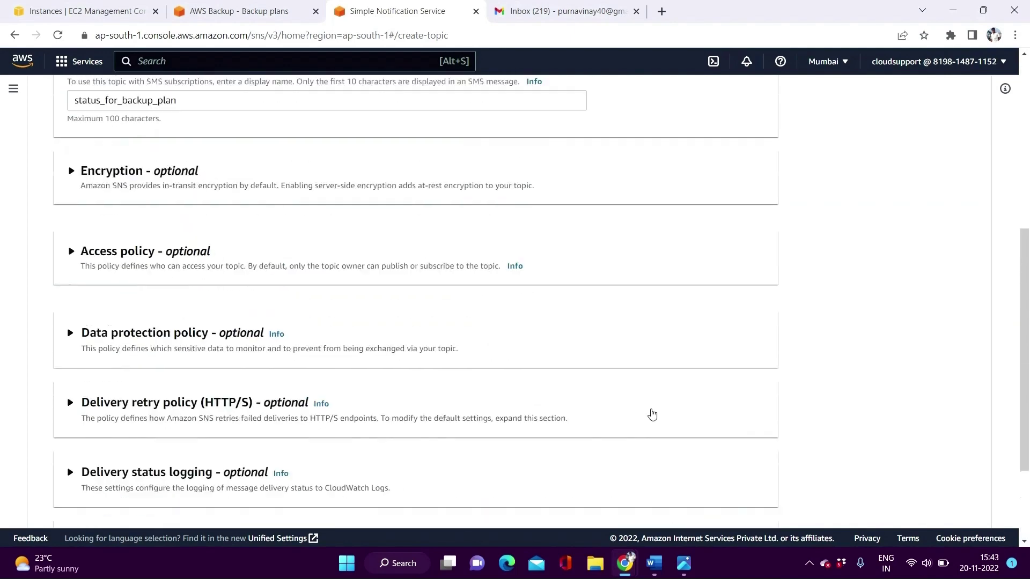
scroll(704, 456, down, 3)
click(733, 492)
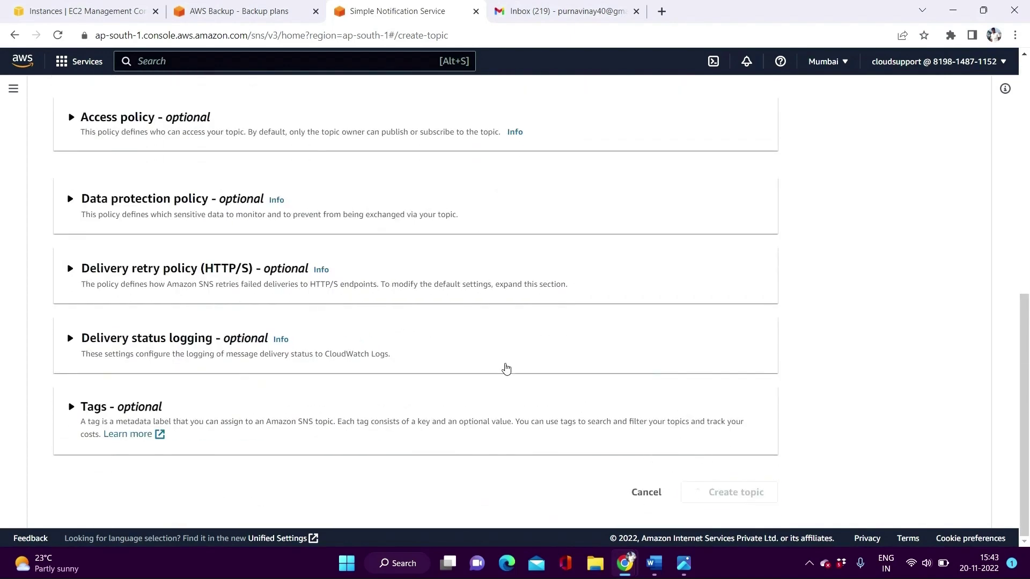
Step: Create a subscription to the status-for-backup-plan topic with the Email protocol and the recipient's email address as endpoint
scroll(413, 384, down, 3)
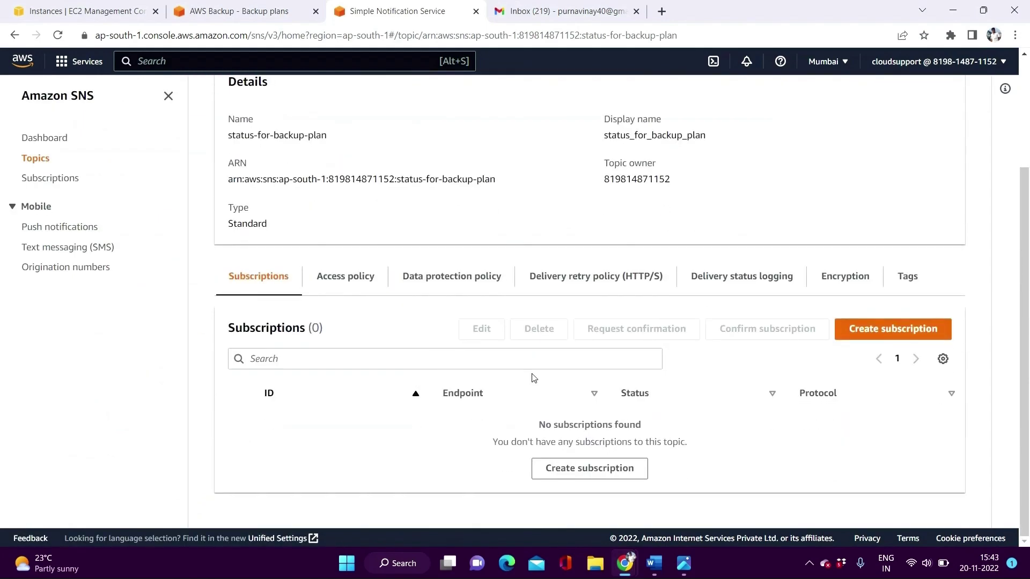
click(891, 338)
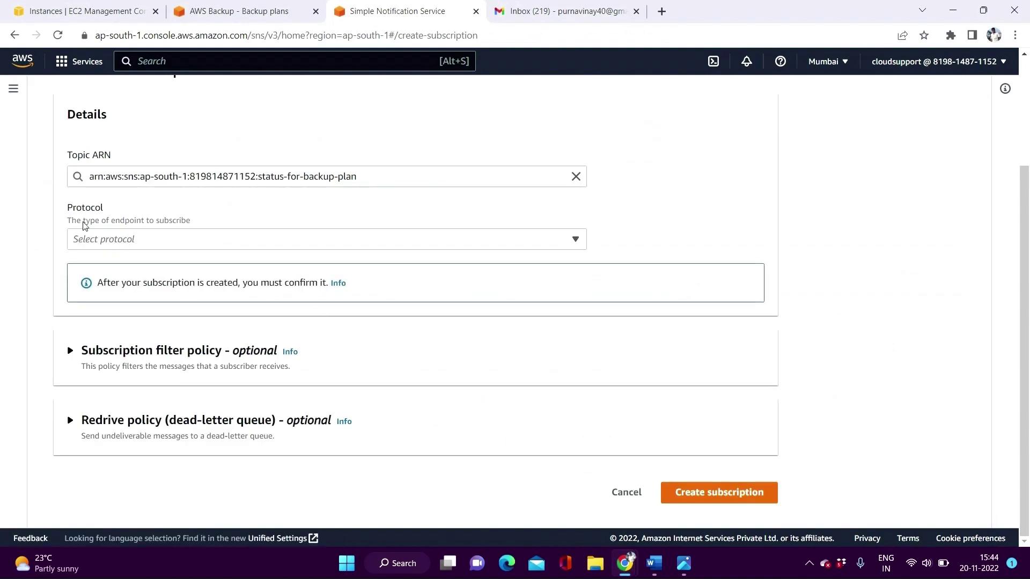
click(269, 246)
click(186, 325)
scroll(188, 328, down, 1)
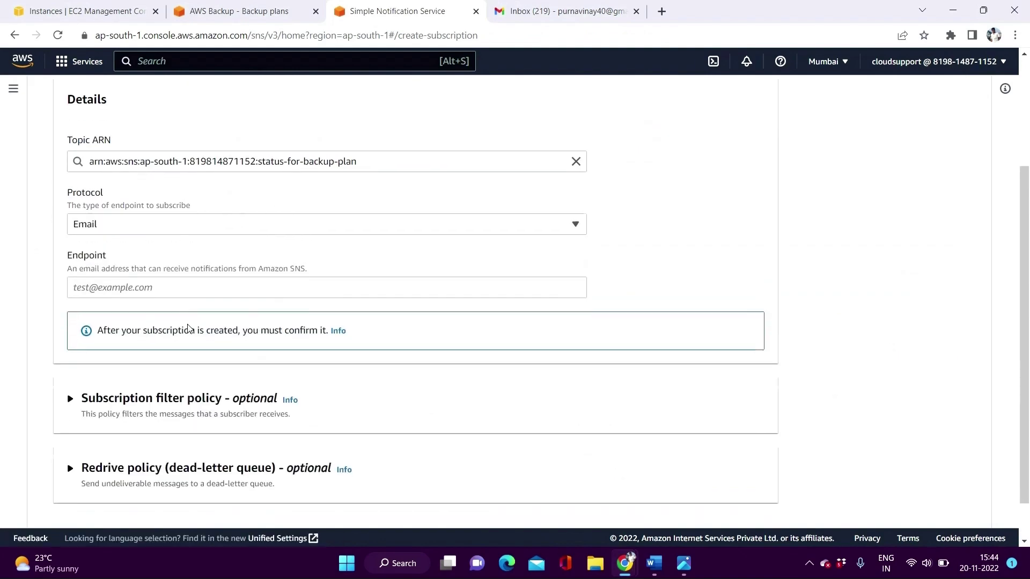
scroll(187, 328, down, 1)
click(322, 240)
key(ctrl+v)
click(747, 492)
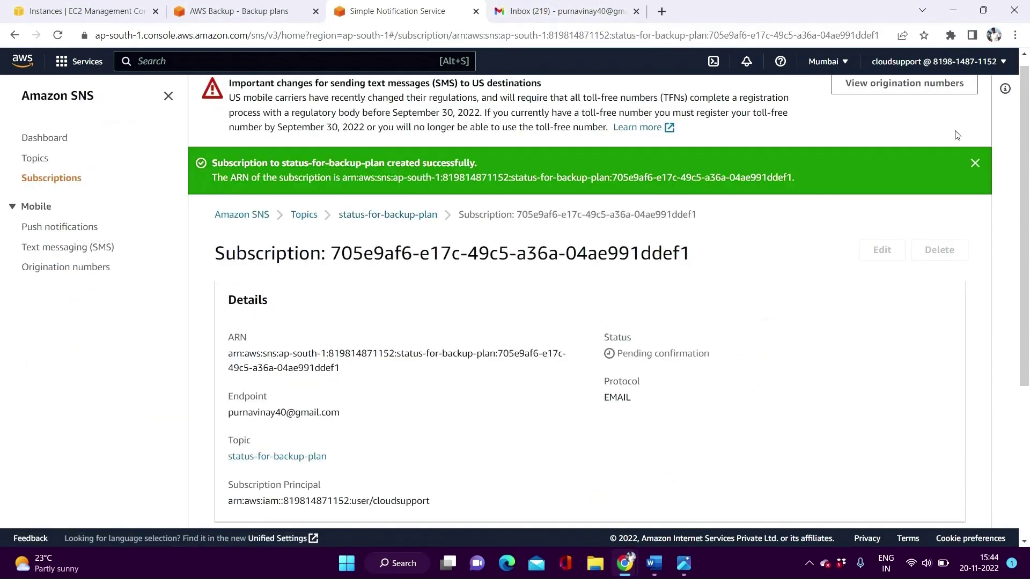
Step: Dismiss the success message and open the status-for-backup-plan topic to check its subscription's status
click(974, 164)
scroll(353, 351, down, 3)
scroll(320, 361, up, 3)
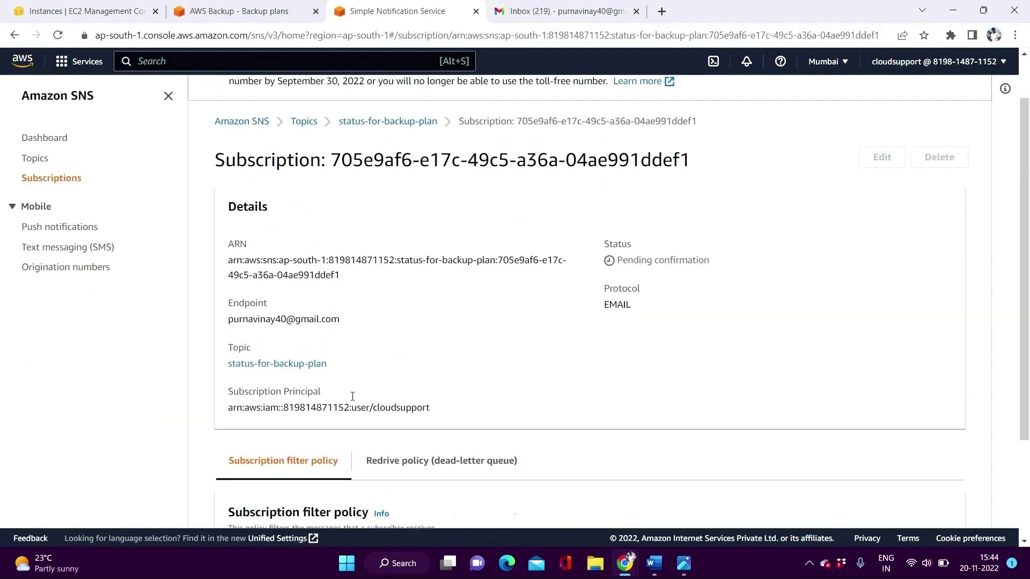
click(384, 180)
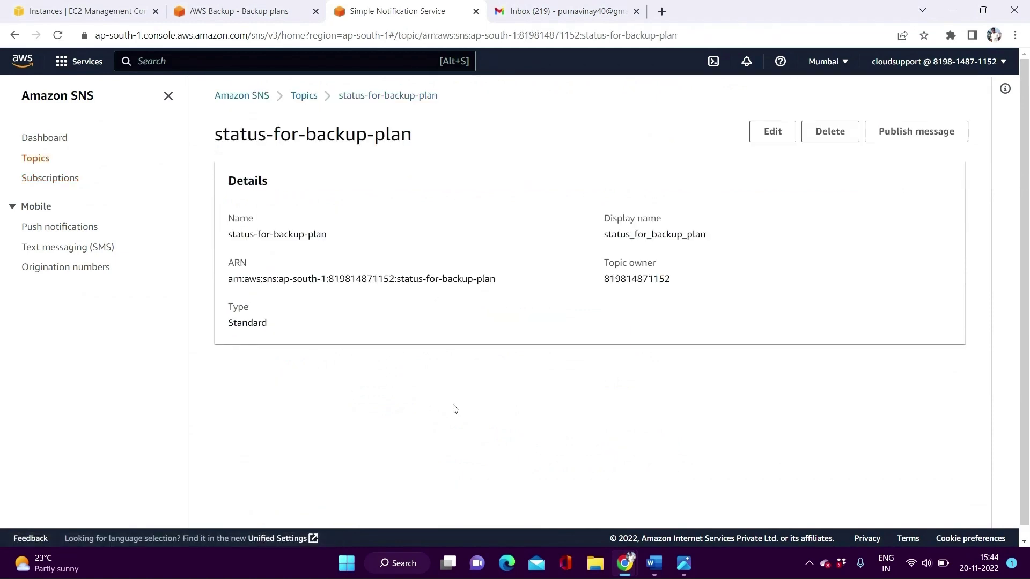
scroll(453, 412, down, 1)
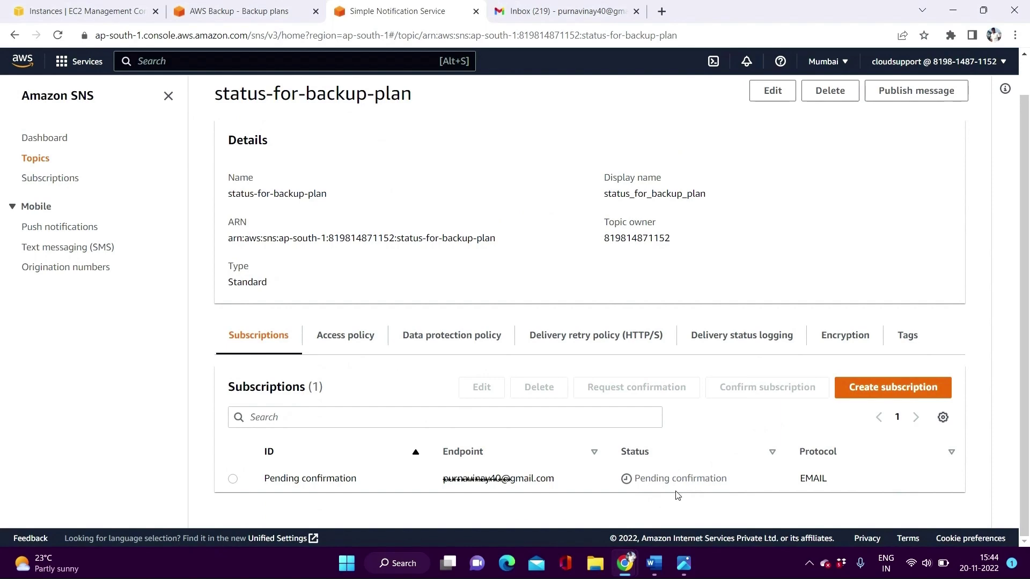
Step: Switch to Gmail, open the AWS Notification - Subscription Confirmation email, and confirm the subscription
click(593, 10)
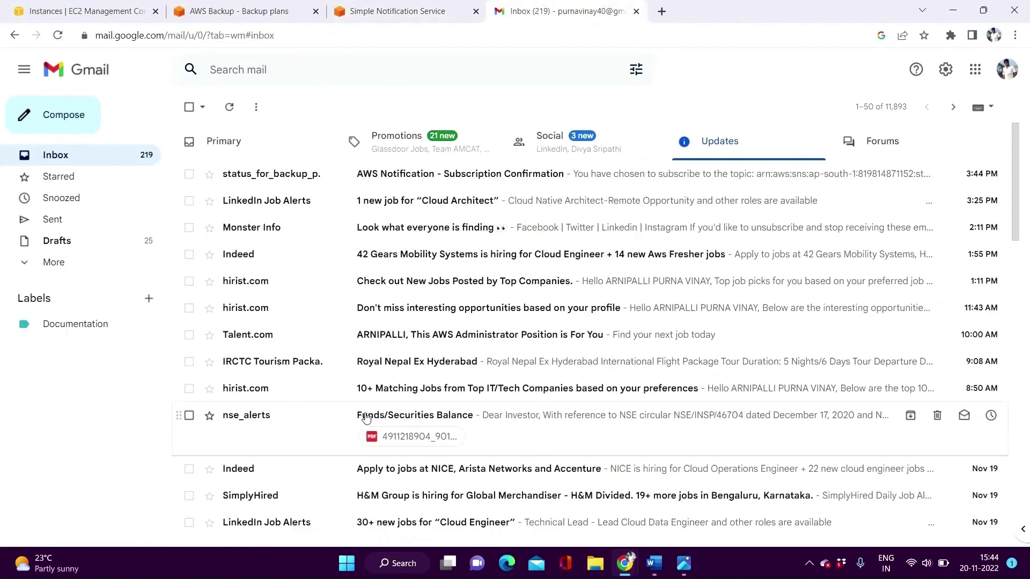
click(378, 174)
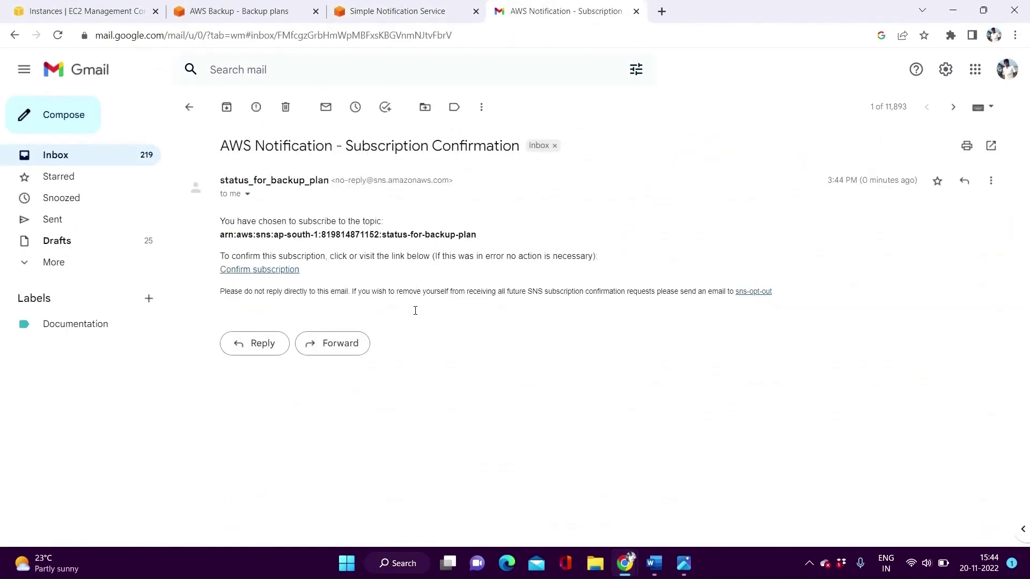
click(255, 270)
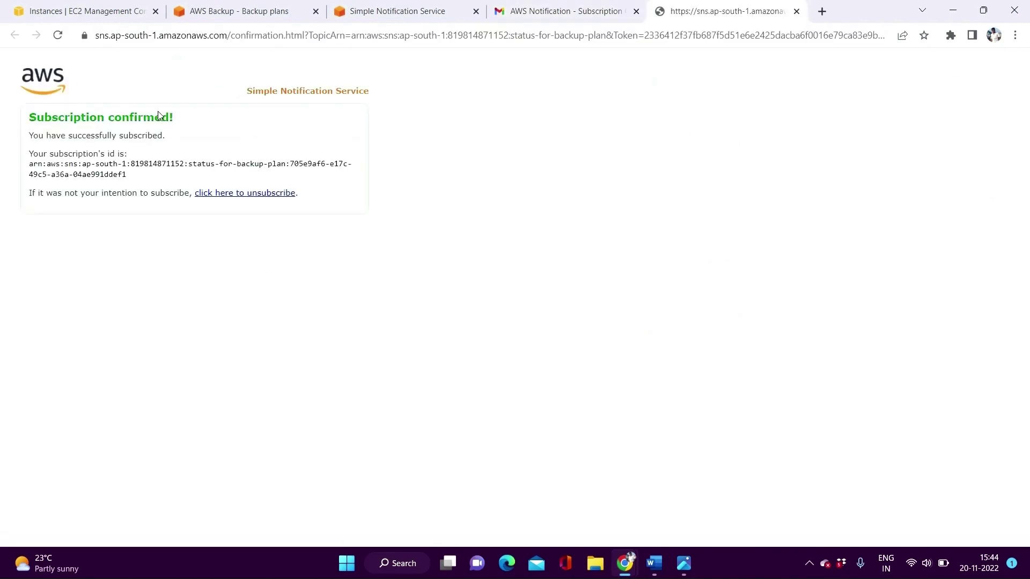
double_click(67, 116)
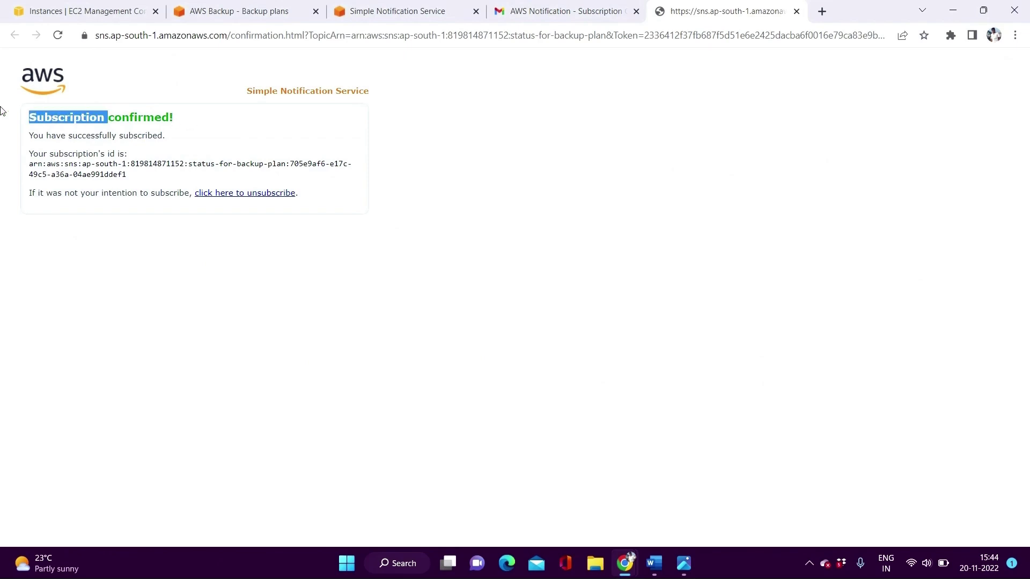
click(282, 140)
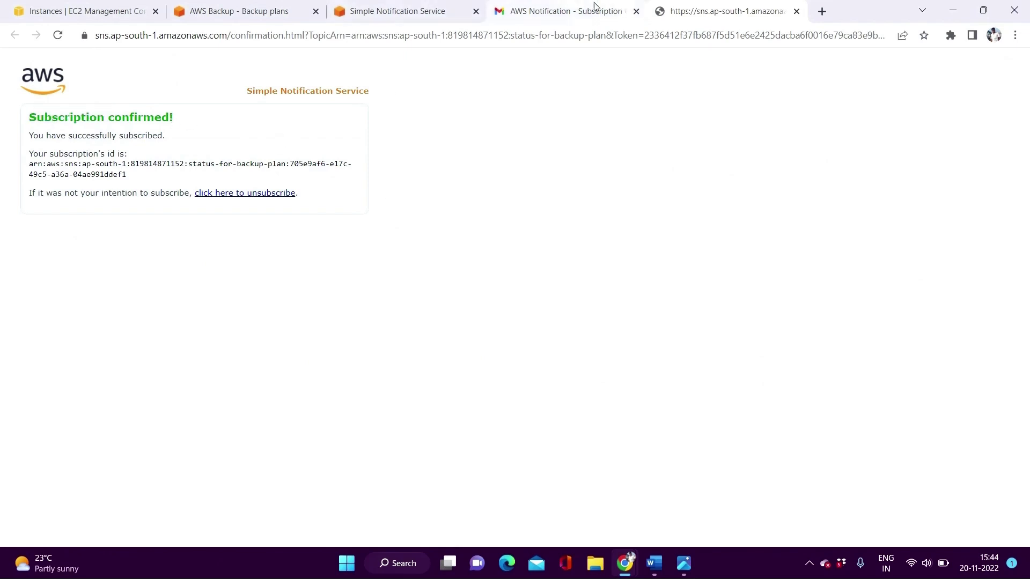
Step: Return to the status-for-backup-plan topic in Amazon SNS and close the subscription confirmation page
click(593, 5)
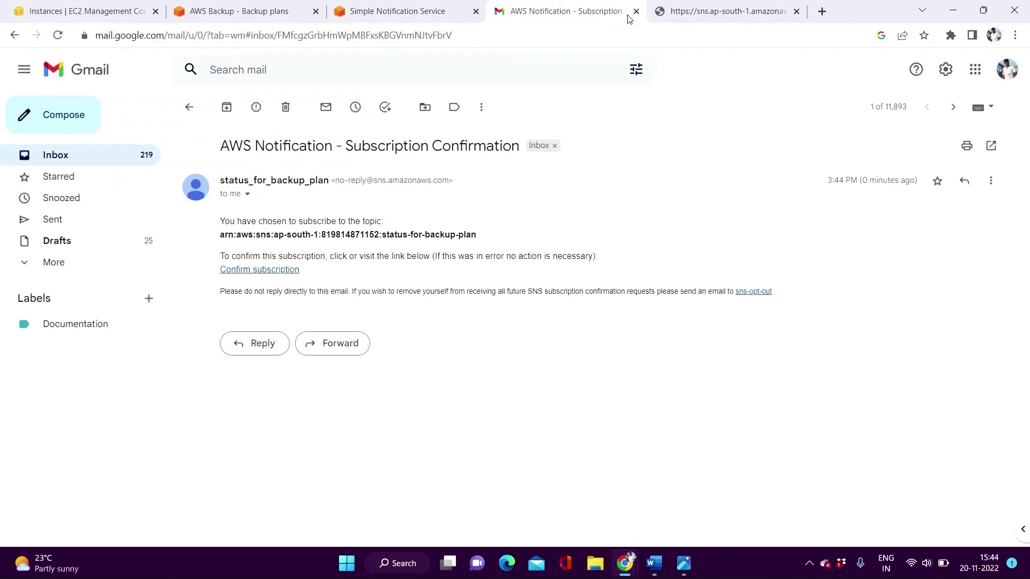
click(389, 9)
click(795, 11)
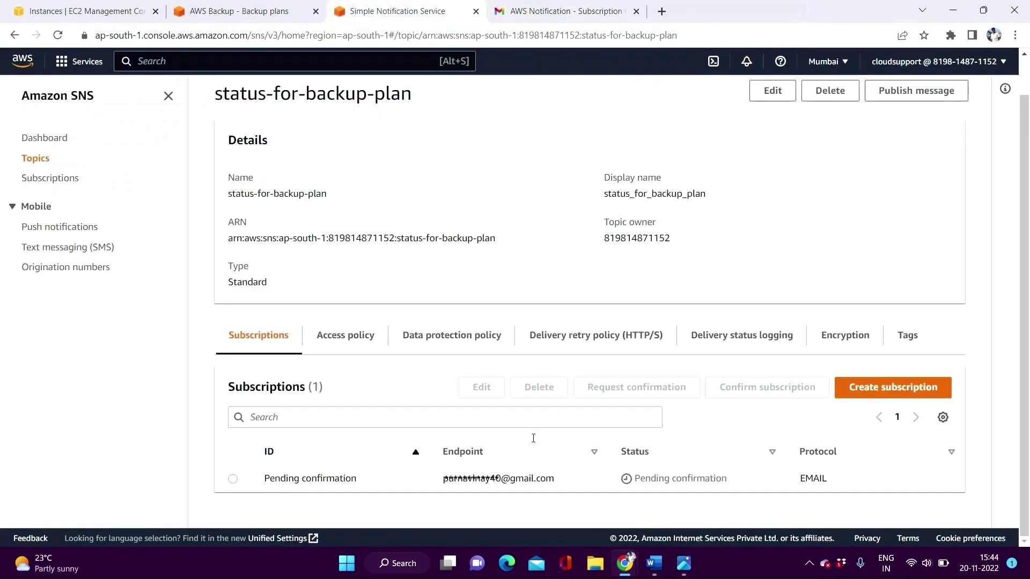
Step: Refresh the status-for-backup-plan topic to check its subscription's status, and view its access policy
click(58, 35)
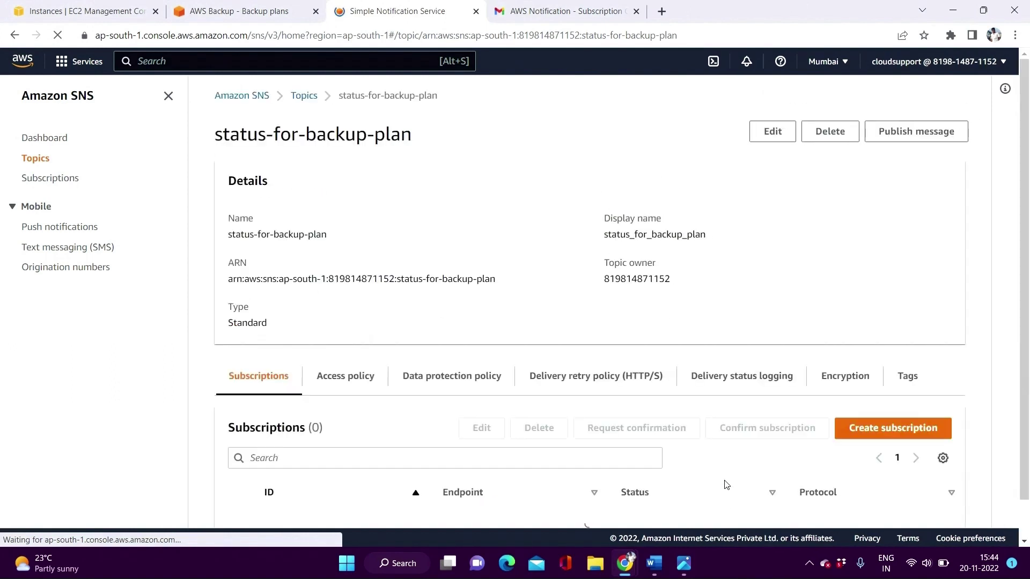
scroll(726, 485, down, 1)
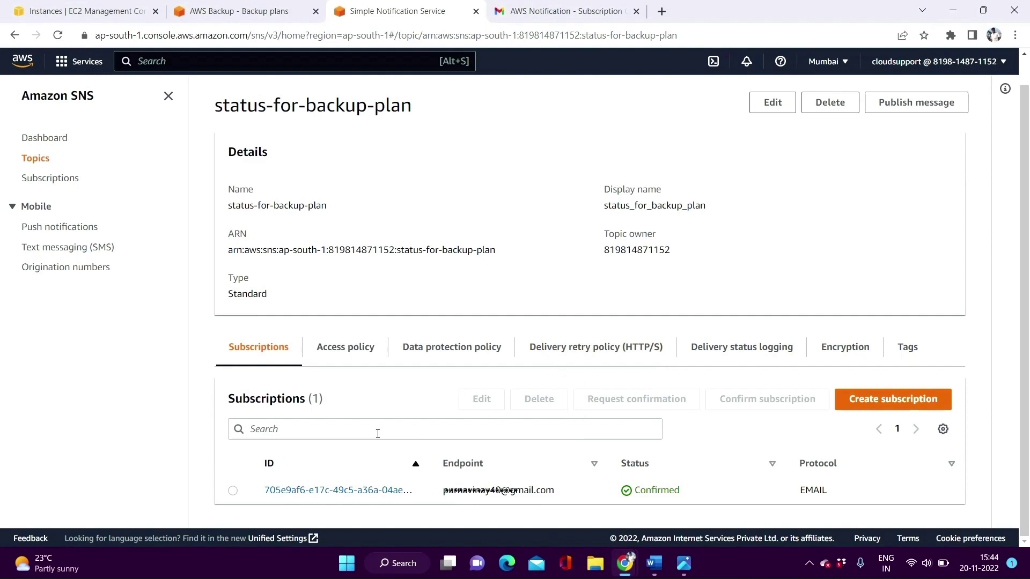
click(338, 354)
scroll(464, 393, down, 2)
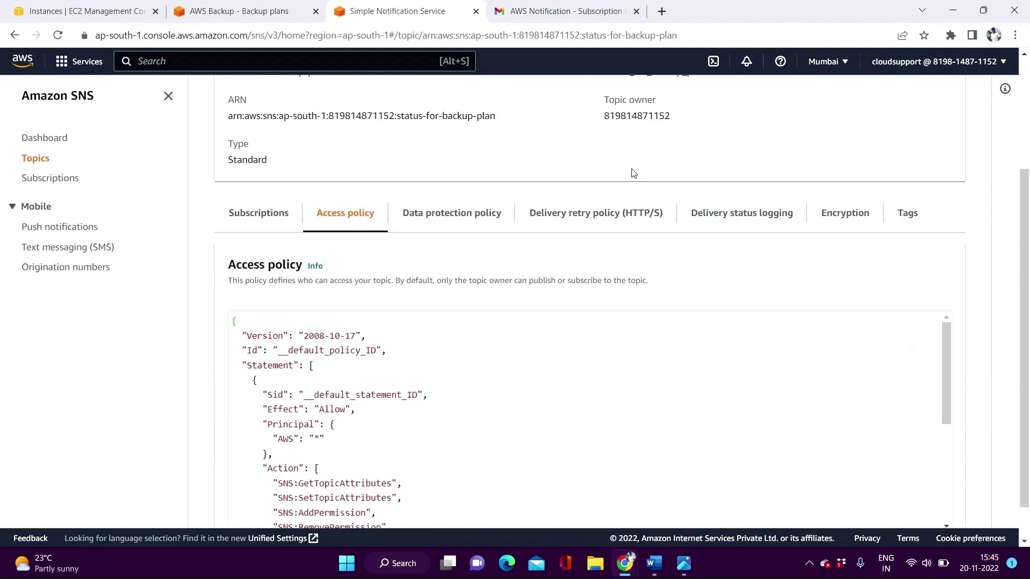
scroll(667, 169, down, 1)
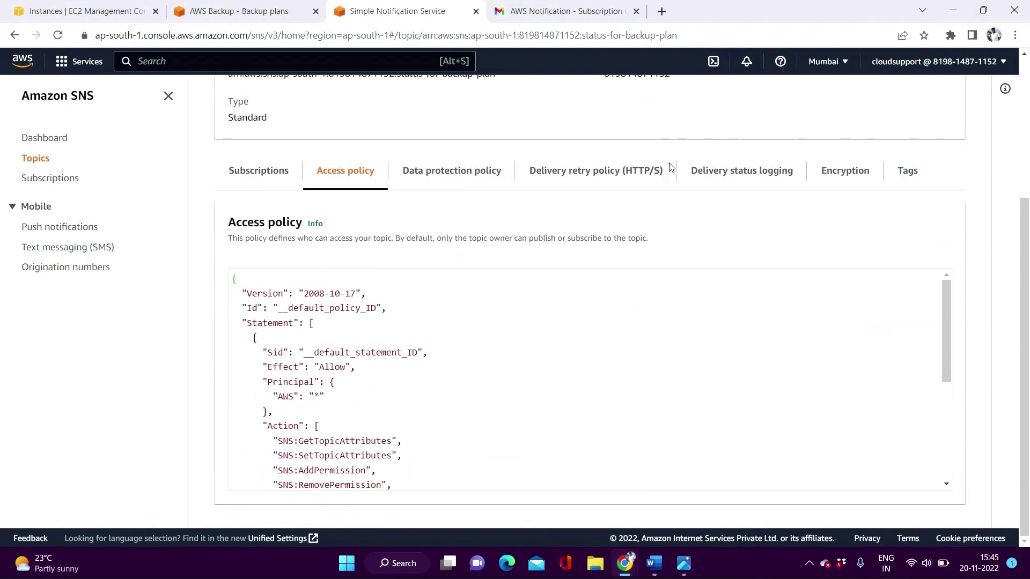
Step: Switch to the Backup plan notification document in Word and select the replacement SNS policy JSON under item 4
click(655, 563)
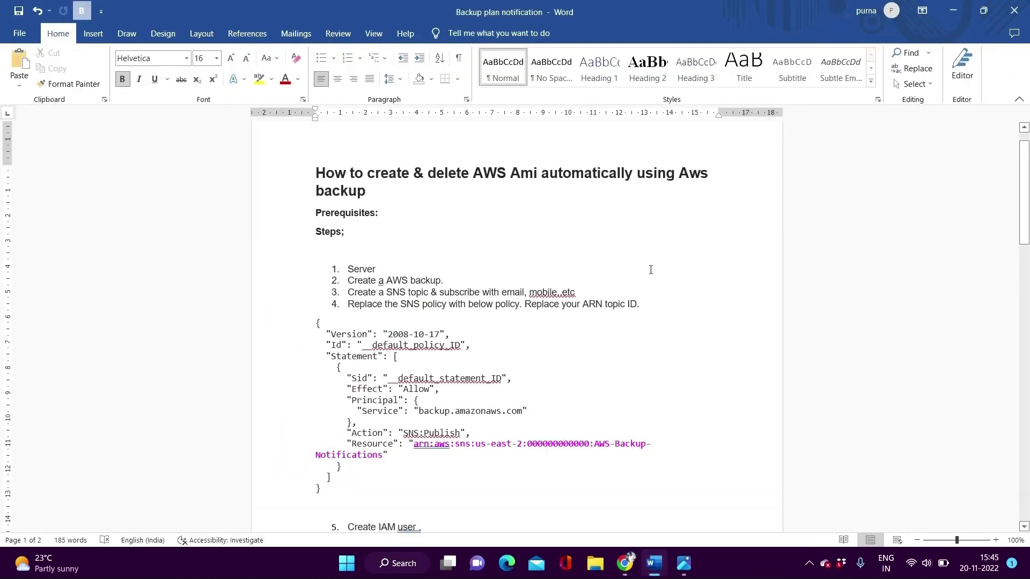
scroll(668, 344, down, 1)
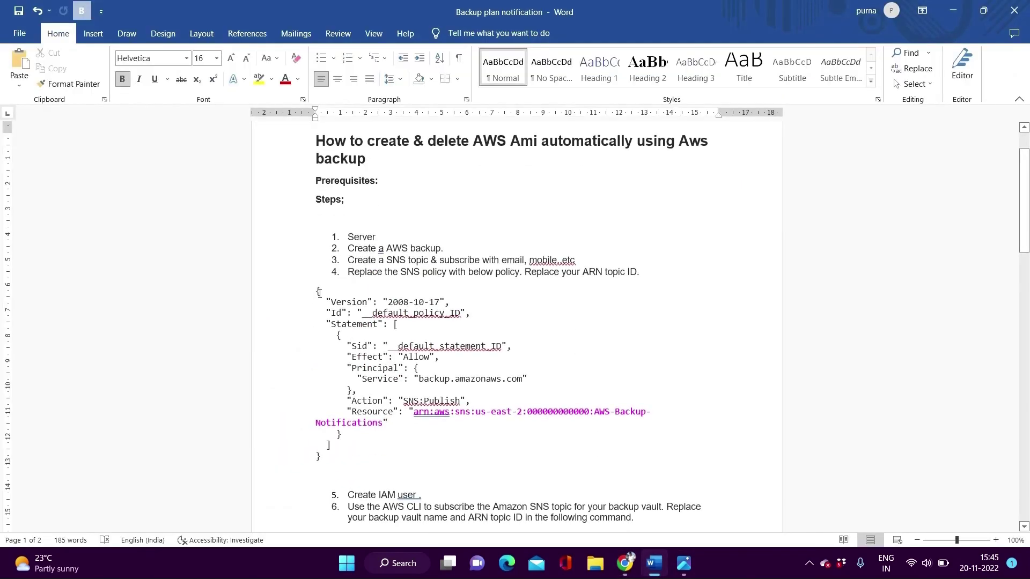
drag(319, 292, 336, 456)
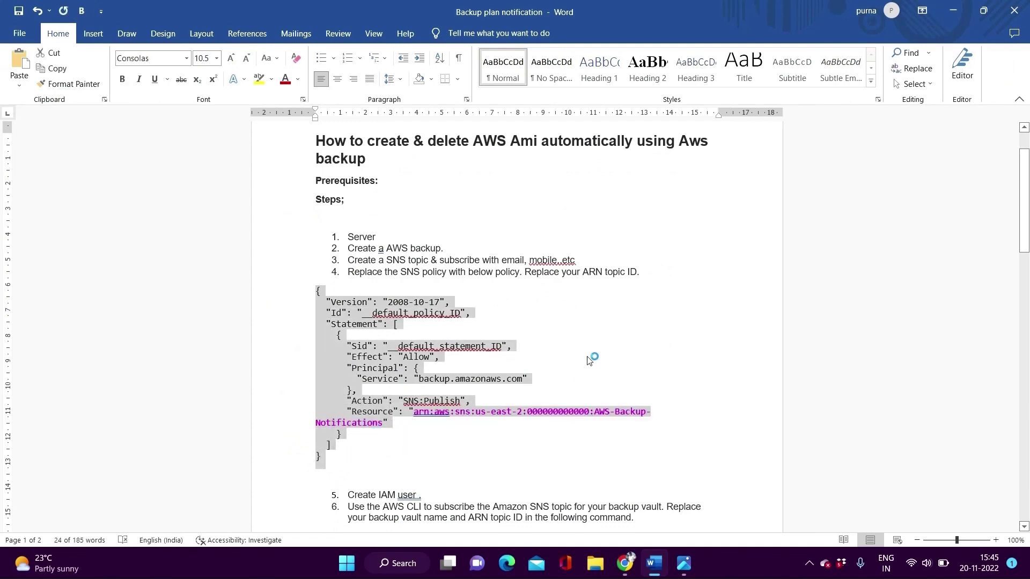
Step: Return to the status-for-backup-plan topic in Amazon SNS, open it for editing, and expand its access policy
key(alt+Tab)
click(771, 131)
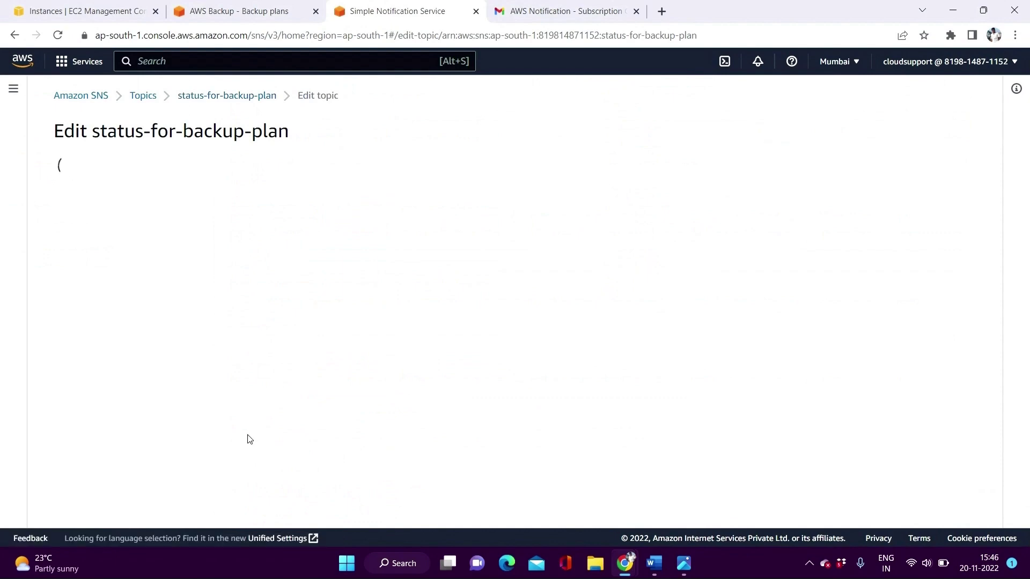
scroll(322, 335, down, 1)
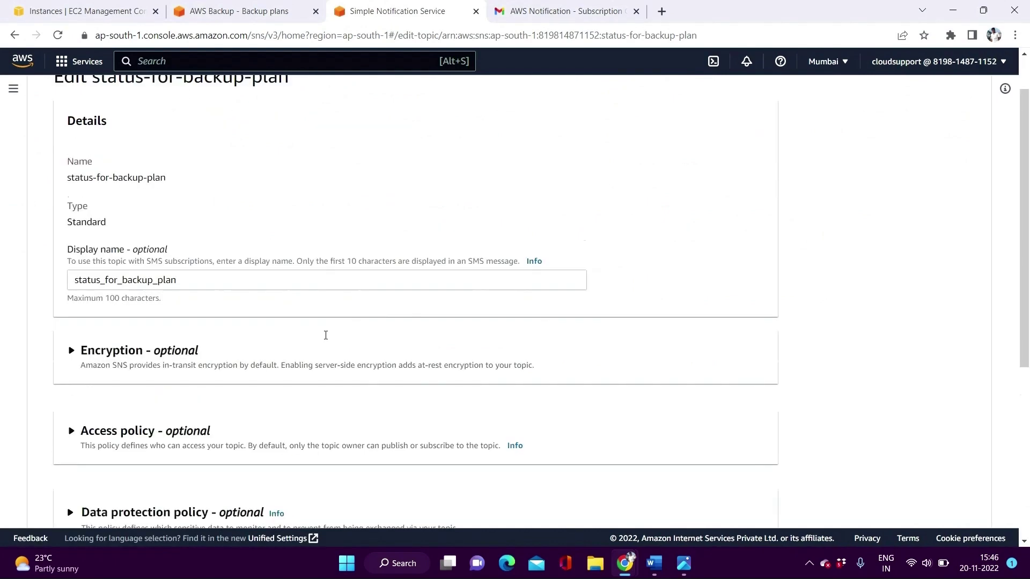
scroll(326, 337, down, 4)
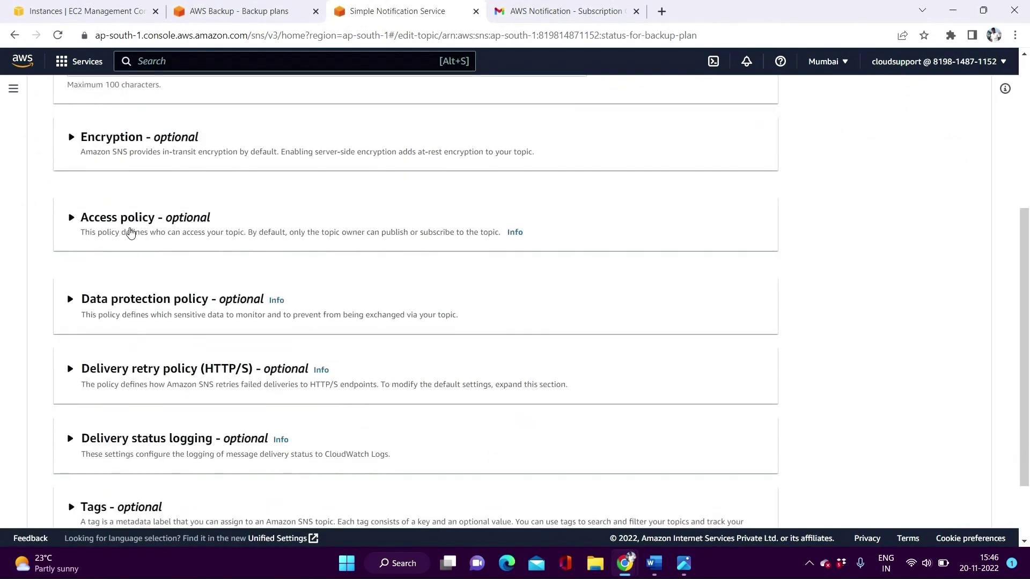
click(131, 233)
scroll(220, 368, down, 2)
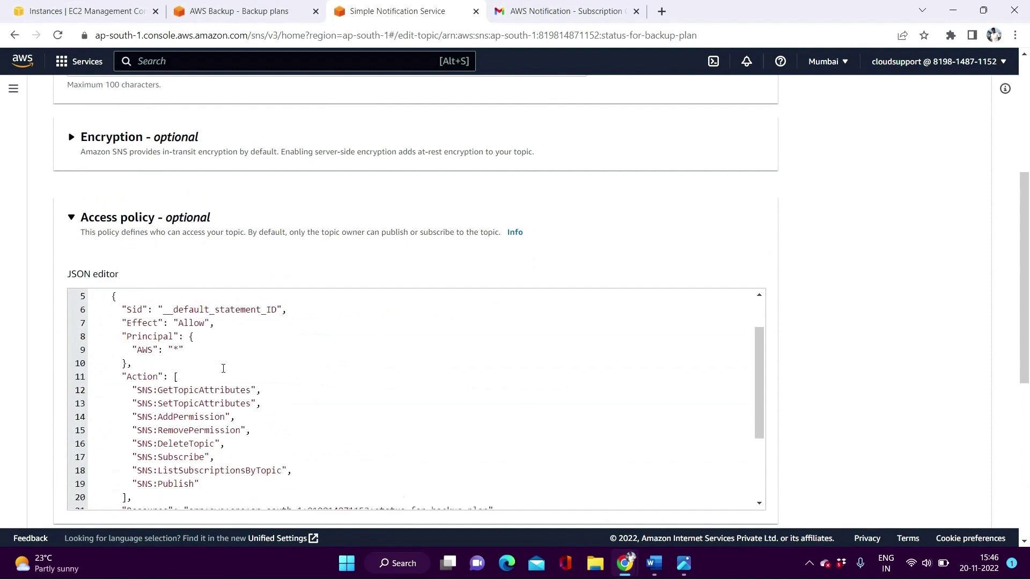
Step: Delete the entire default policy from the access policy's JSON editor
click(233, 363)
key(ctrl+a)
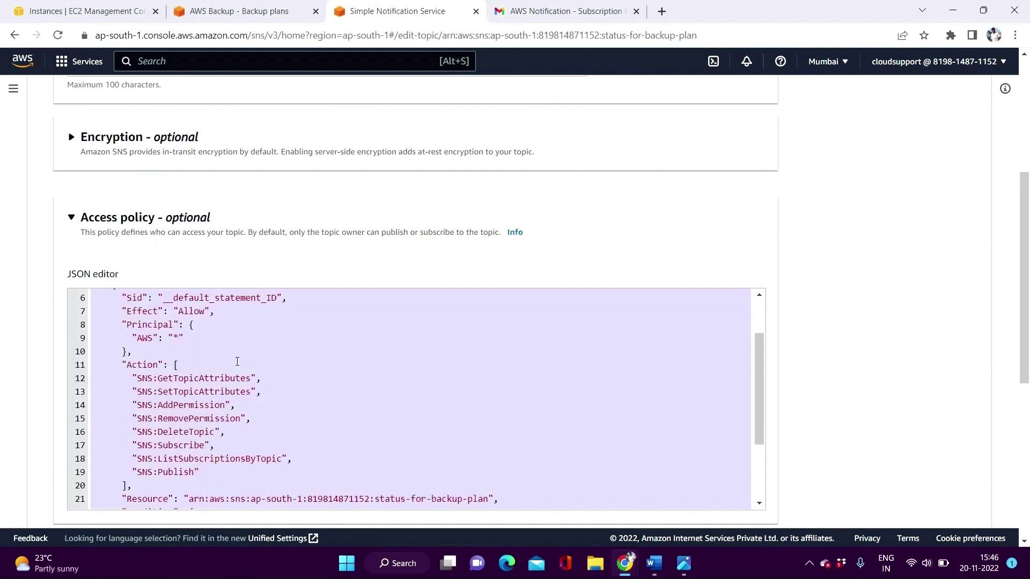
click(237, 362)
key(ctrl+a)
key(Delete)
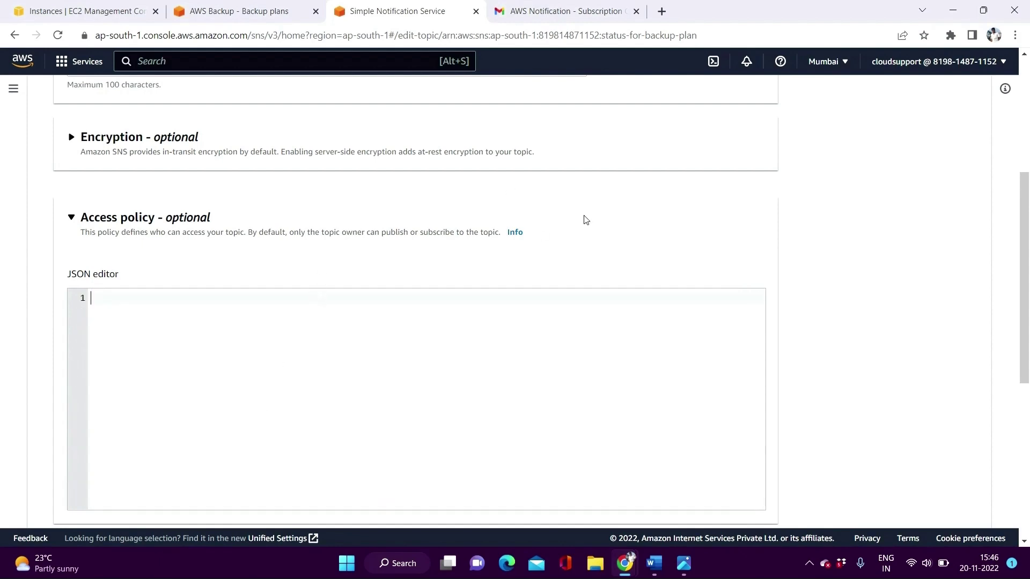
Step: Copy the selected SNS policy from the Word document and paste it into the topic's access policy JSON editor
click(654, 563)
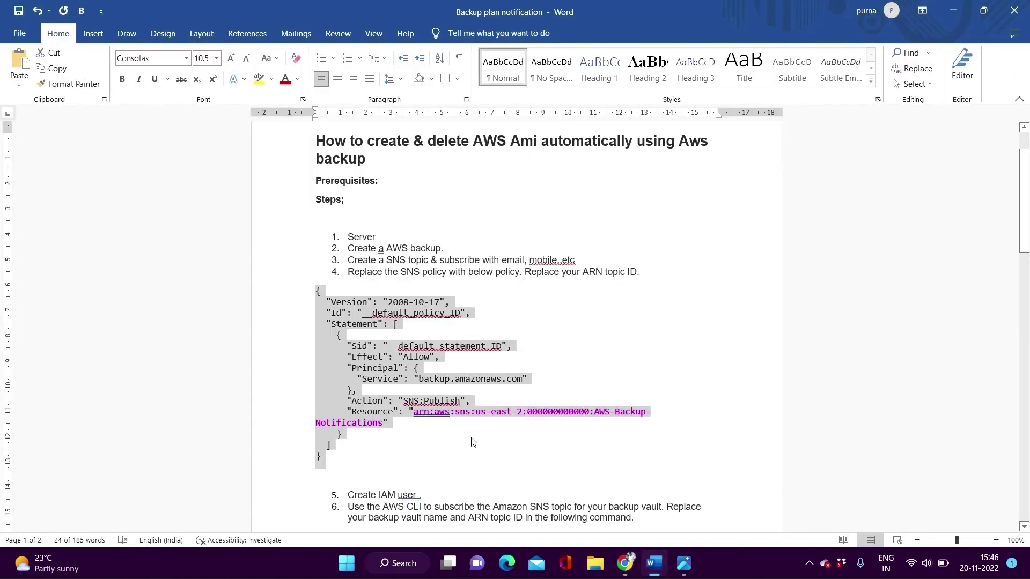
right_click(347, 359)
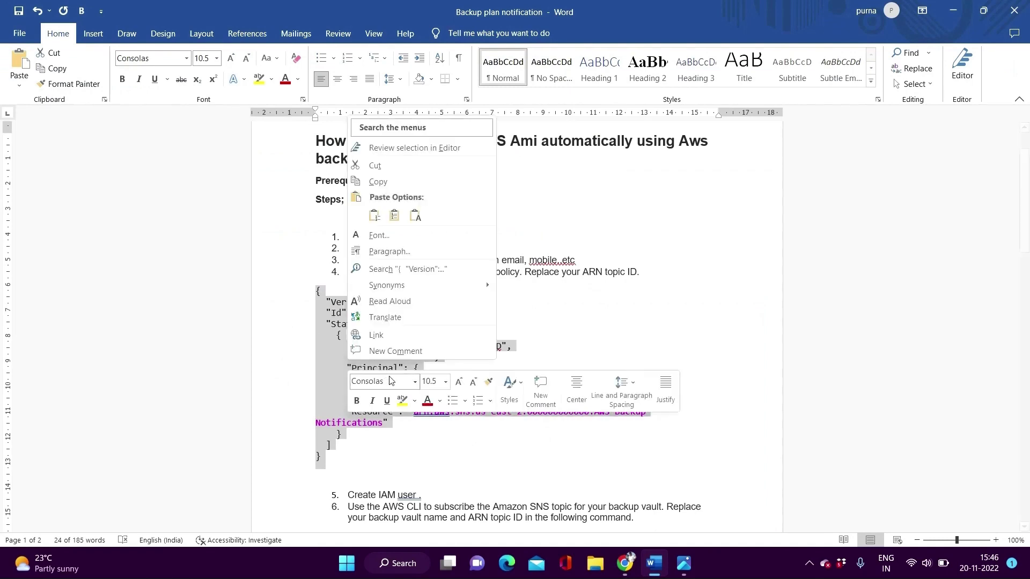
click(403, 181)
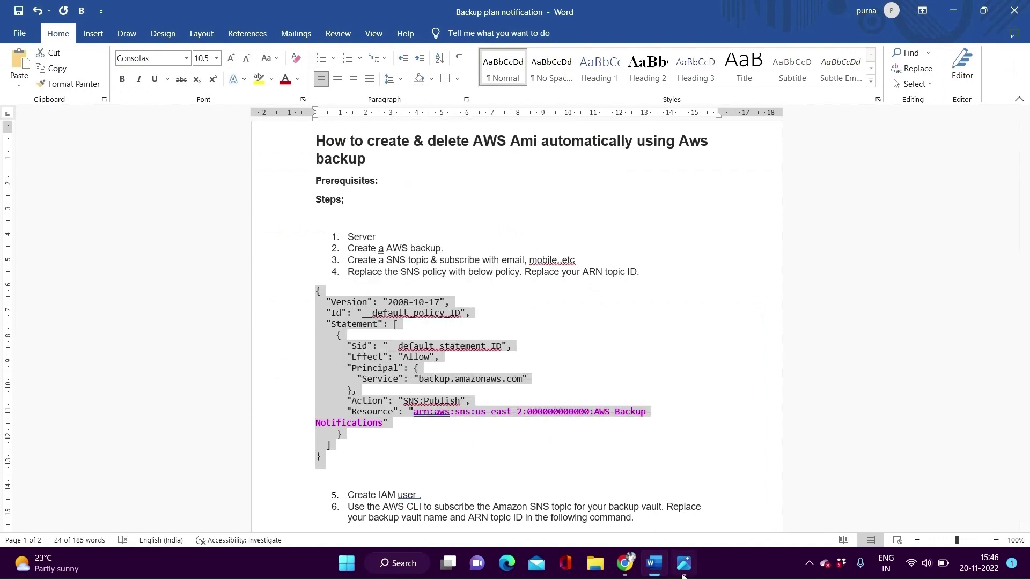
click(625, 563)
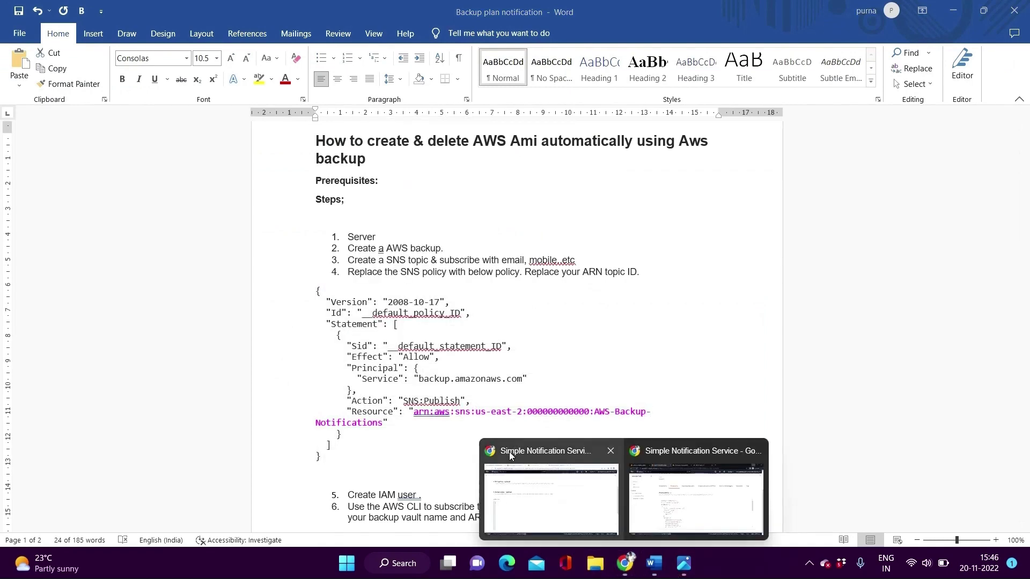
click(509, 452)
click(228, 333)
key(ctrl+v)
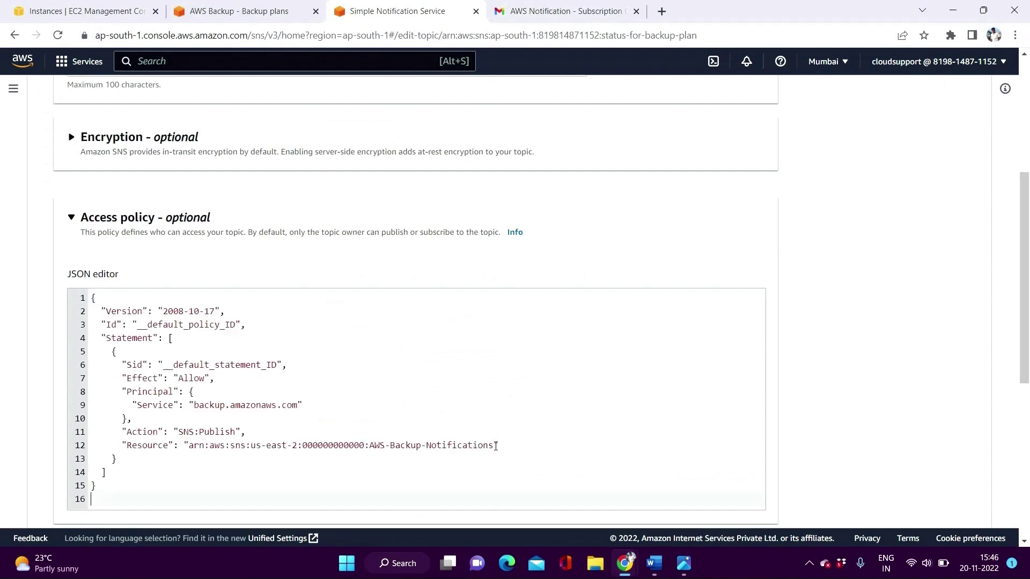
Step: Replace the policy's placeholder Resource ARN with the status-for-backup-plan topic's ARN, copied from its details page in a duplicate browser tab
drag(493, 445, 190, 449)
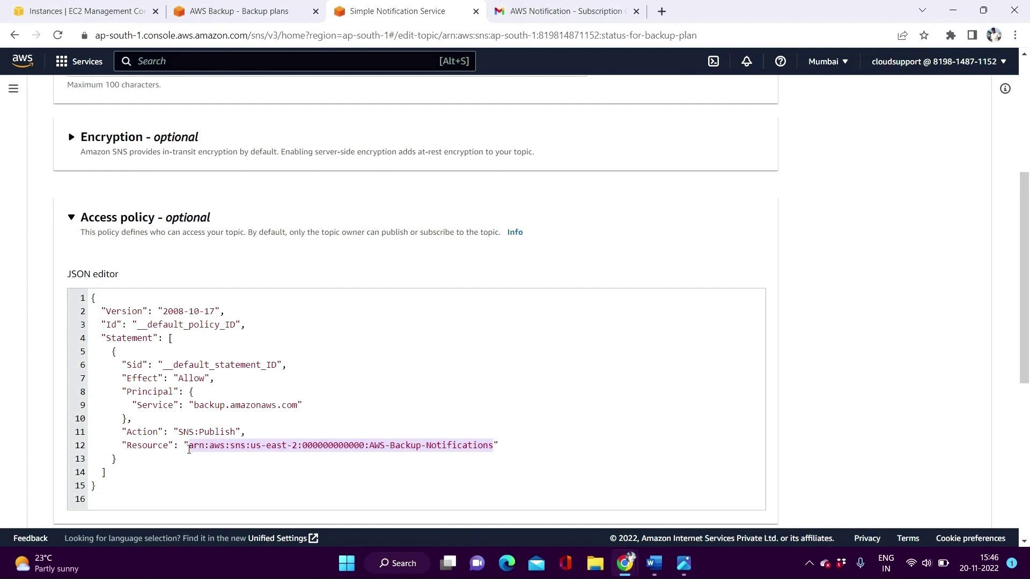
key(BackSpace)
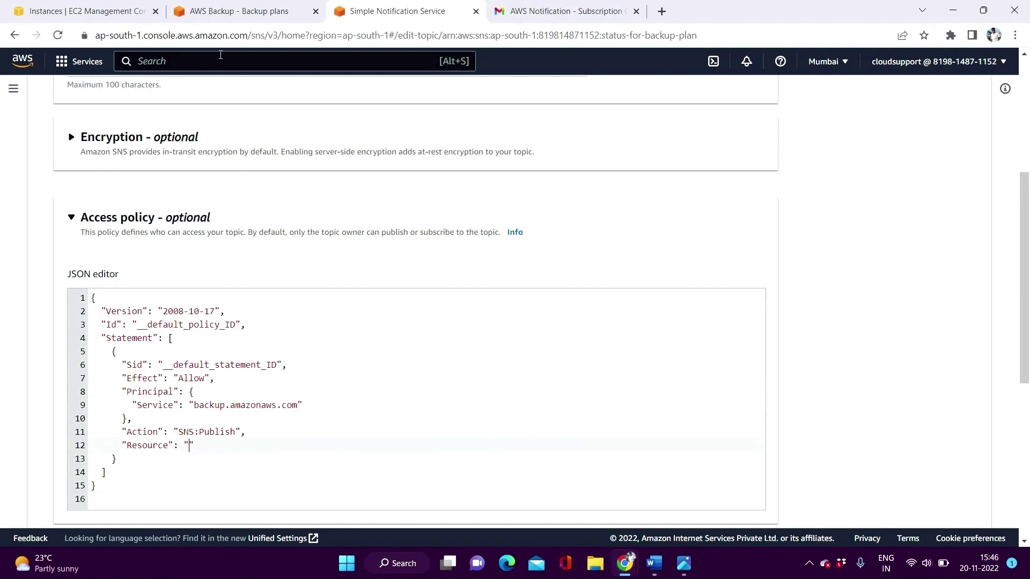
right_click(377, 7)
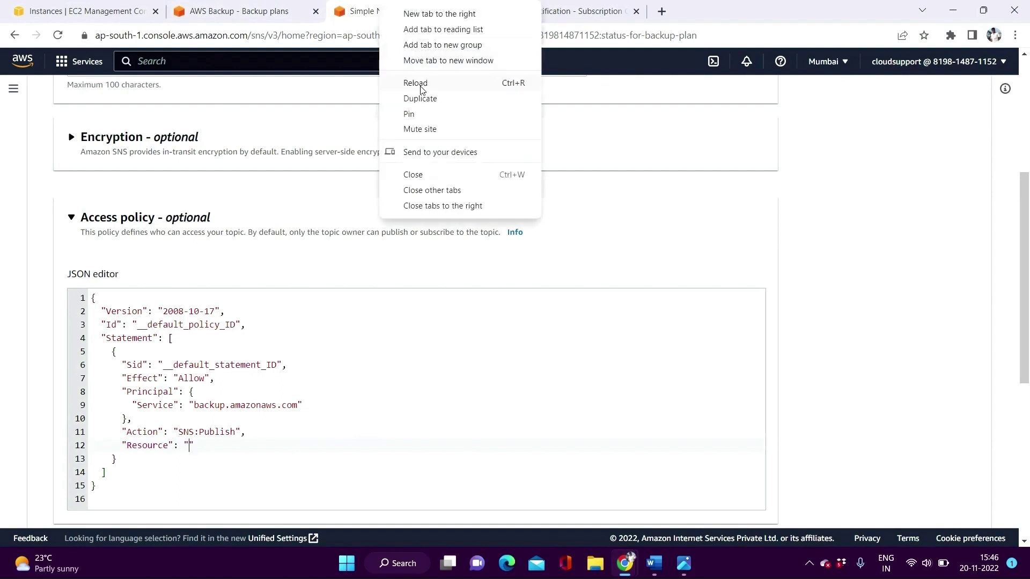
key(Escape)
click(429, 103)
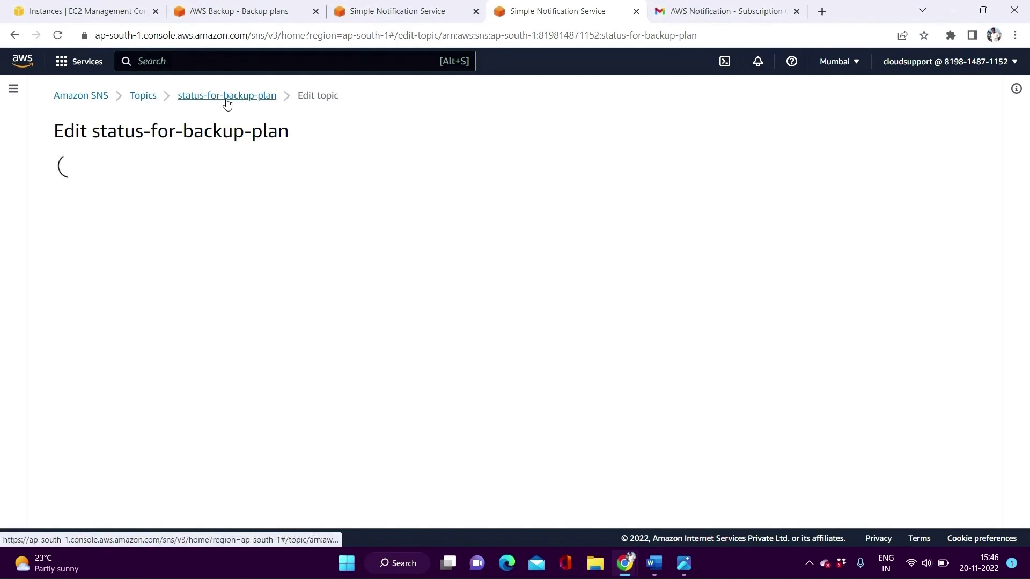
click(230, 102)
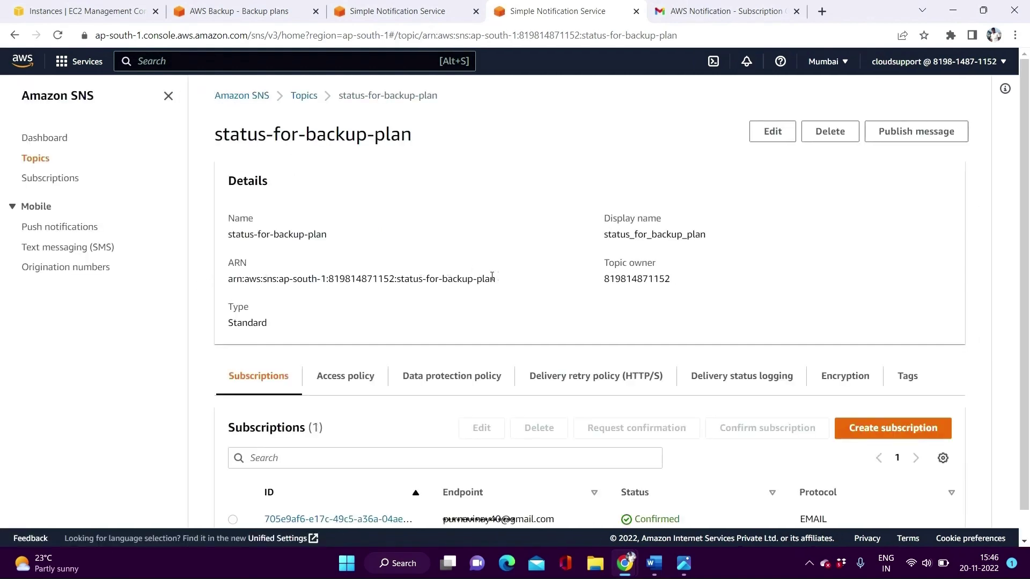
drag(499, 280, 229, 283)
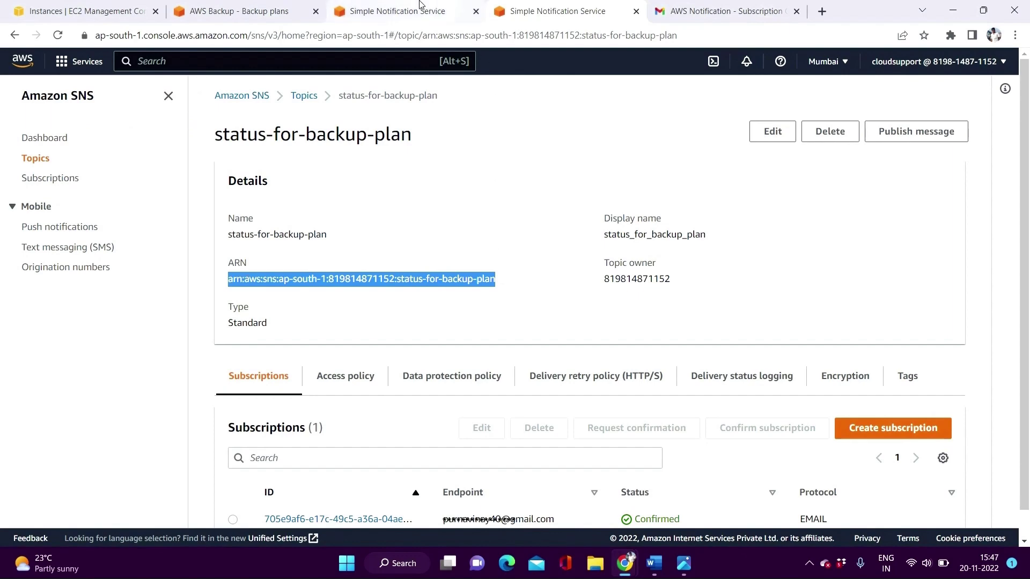
click(399, 11)
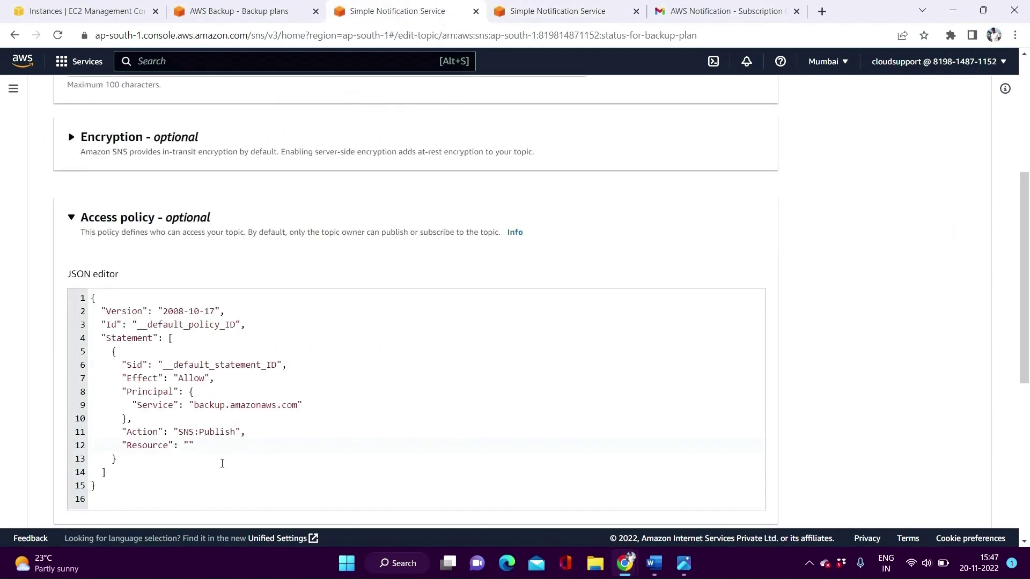
key(ctrl+v)
Step: Save the edited status-for-backup-plan topic with its new access policy
scroll(462, 372, down, 1)
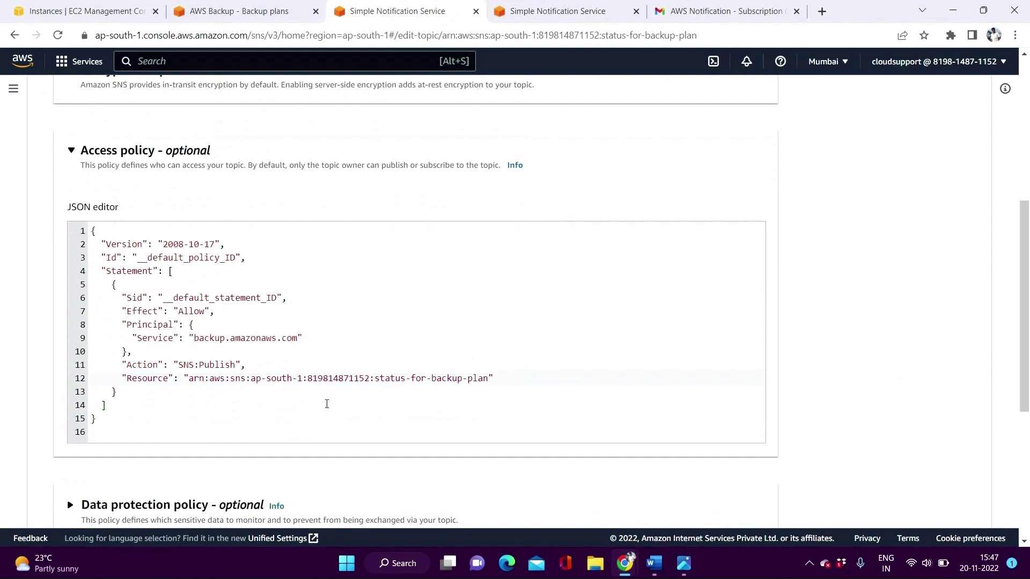
scroll(327, 403, down, 2)
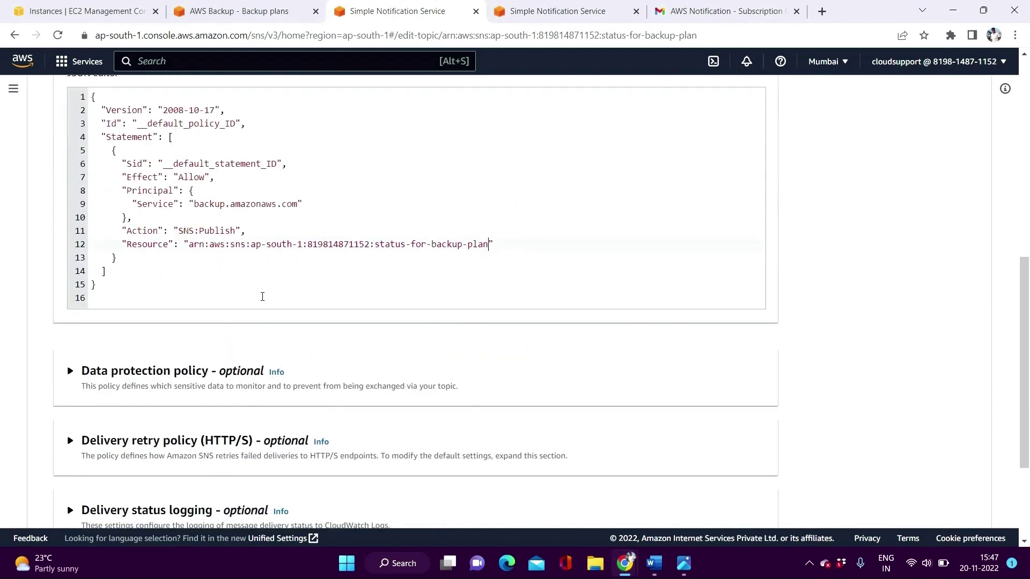
scroll(262, 296, down, 2)
scroll(263, 300, up, 1)
scroll(265, 304, down, 2)
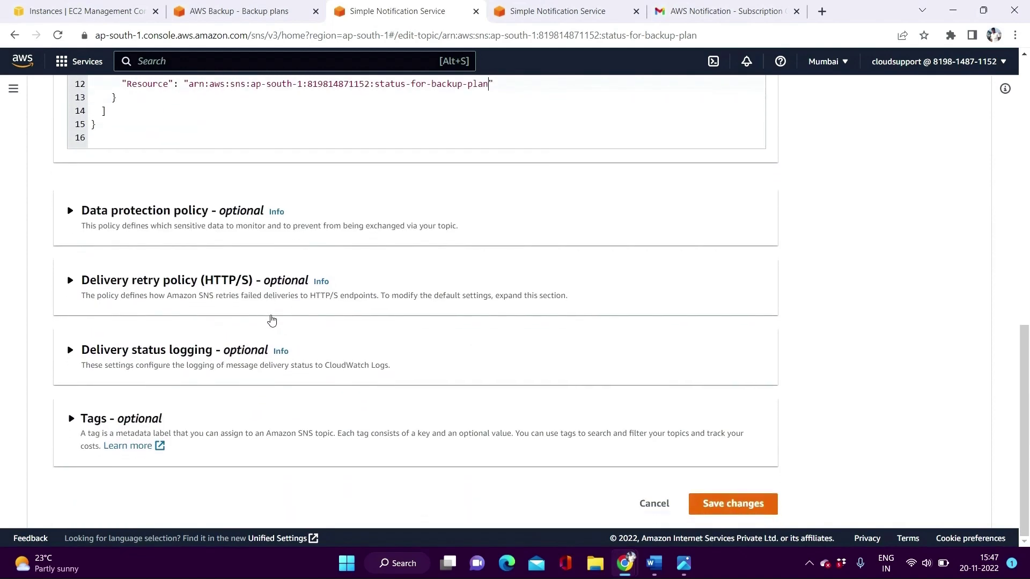
click(733, 504)
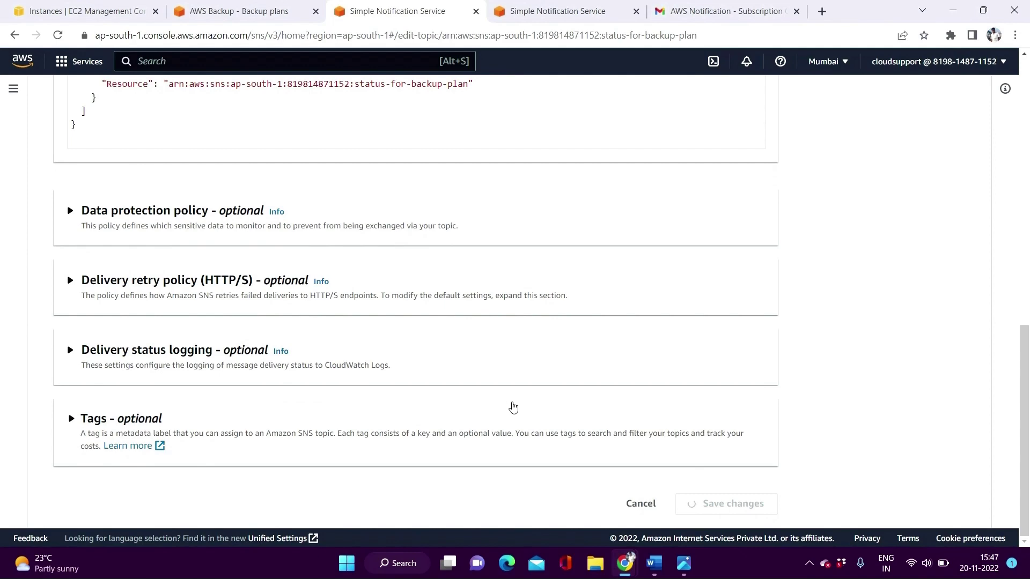
scroll(513, 408, up, 5)
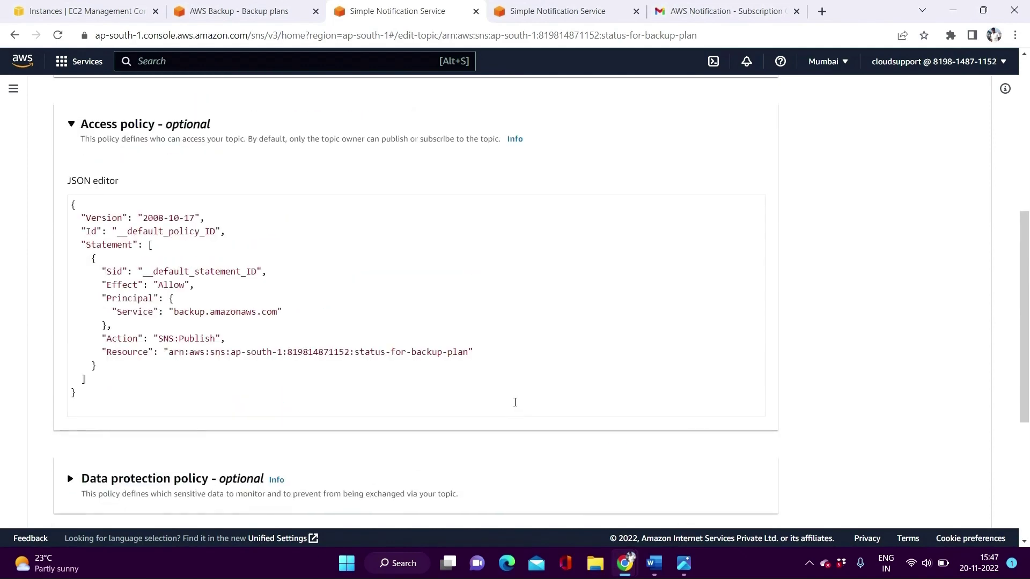
scroll(513, 406, down, 2)
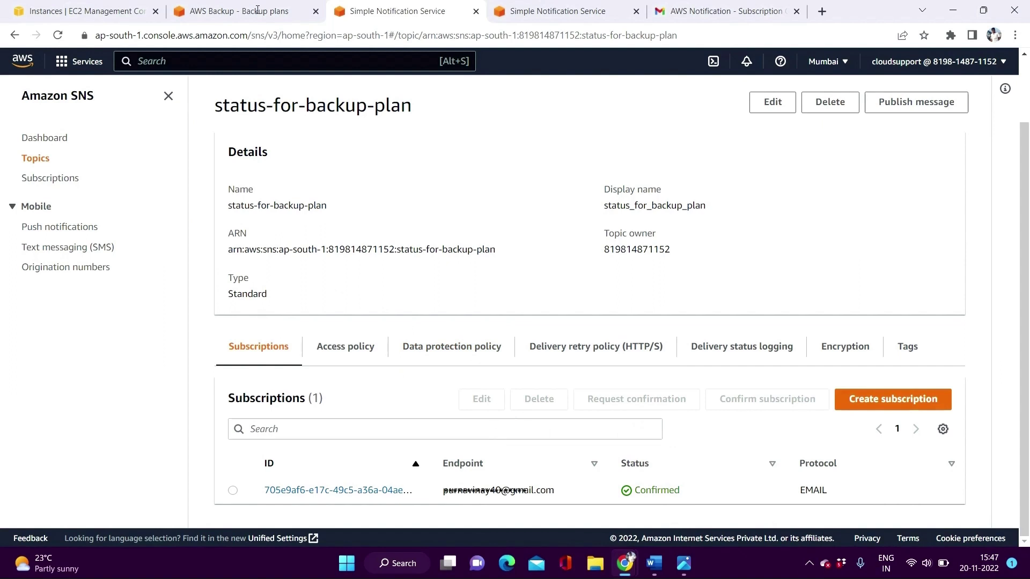
Step: Search the AWS console for IAM and open the service's list of users
click(278, 78)
text(IAM)
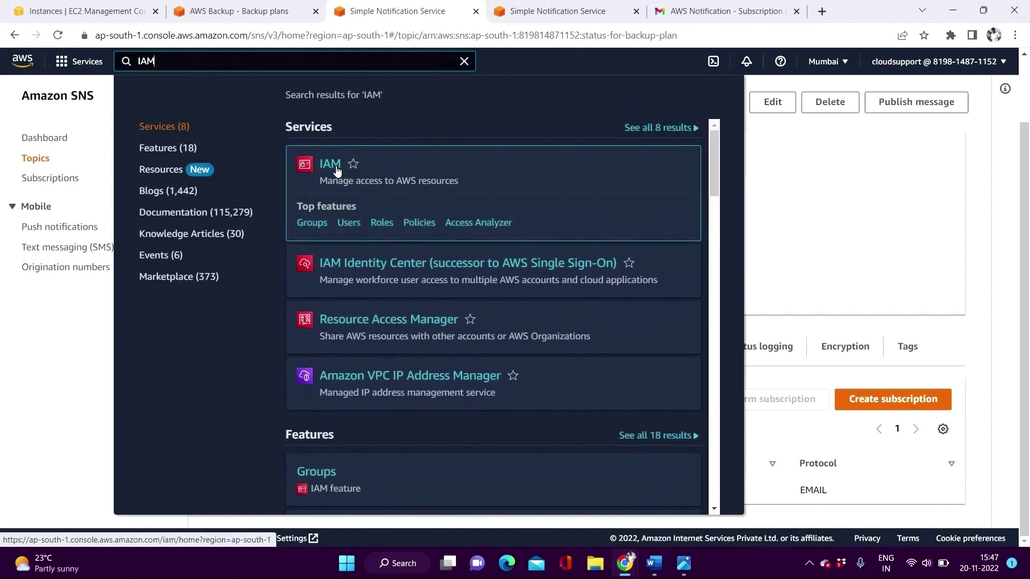
click(336, 166)
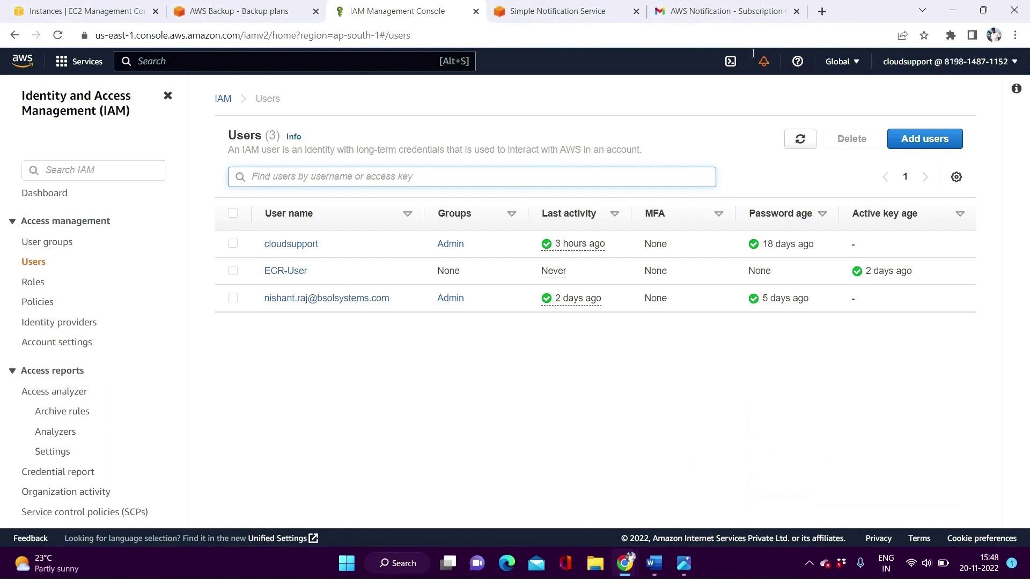
Step: Start adding an IAM user named testuser with Access key - Programmatic access and continue to its permissions
click(895, 140)
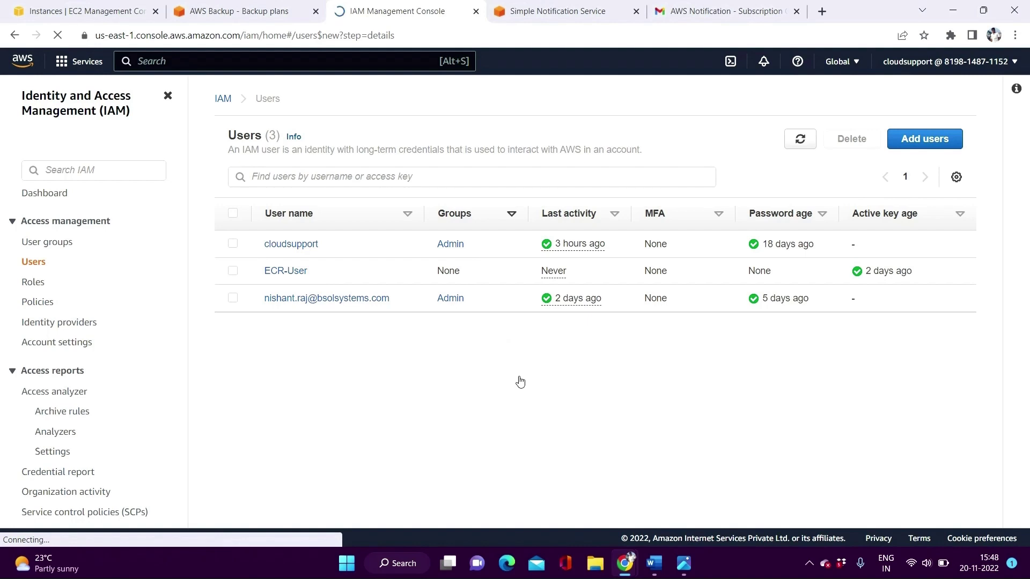
click(412, 200)
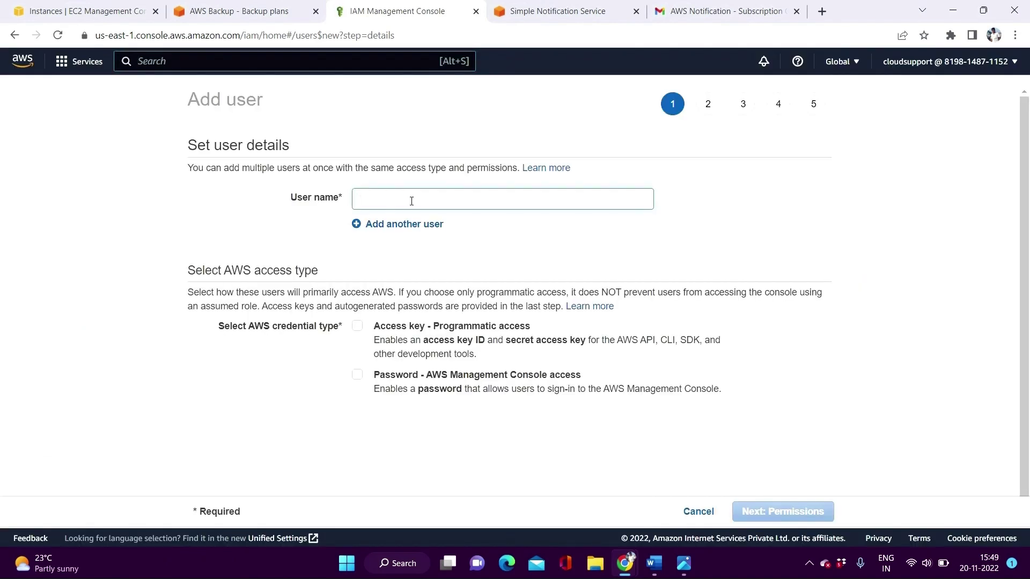
text(testuser)
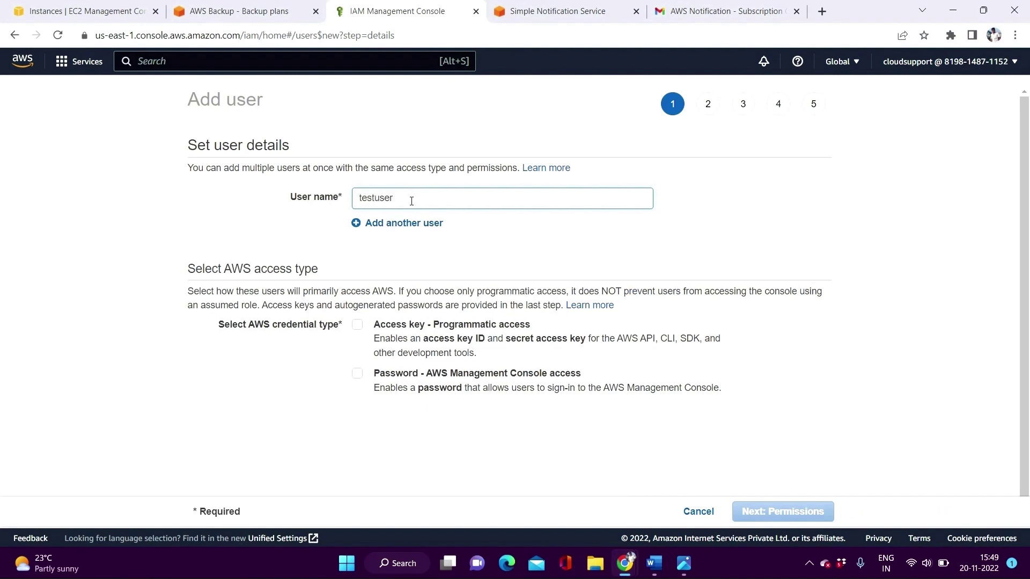
click(357, 325)
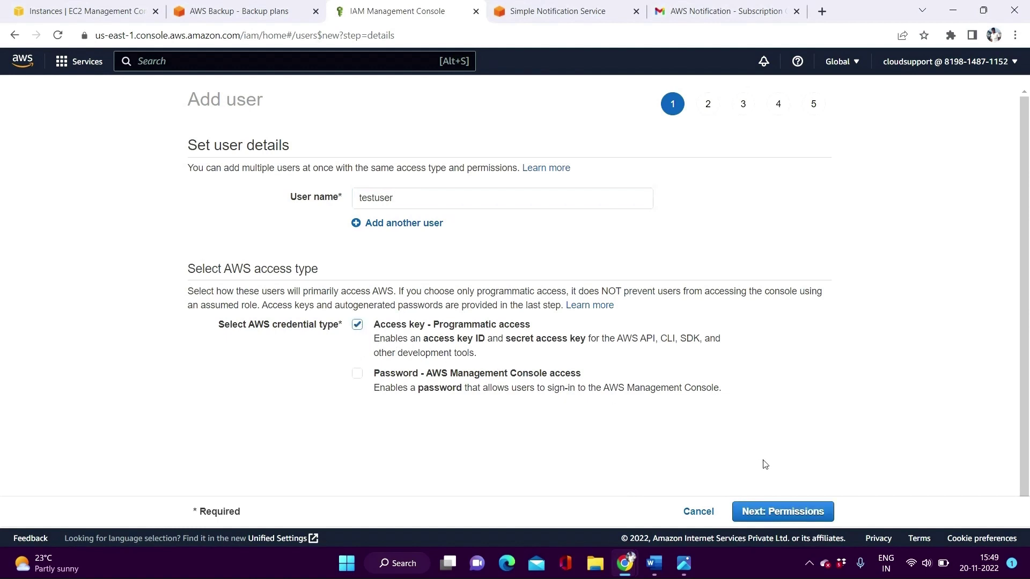
click(779, 513)
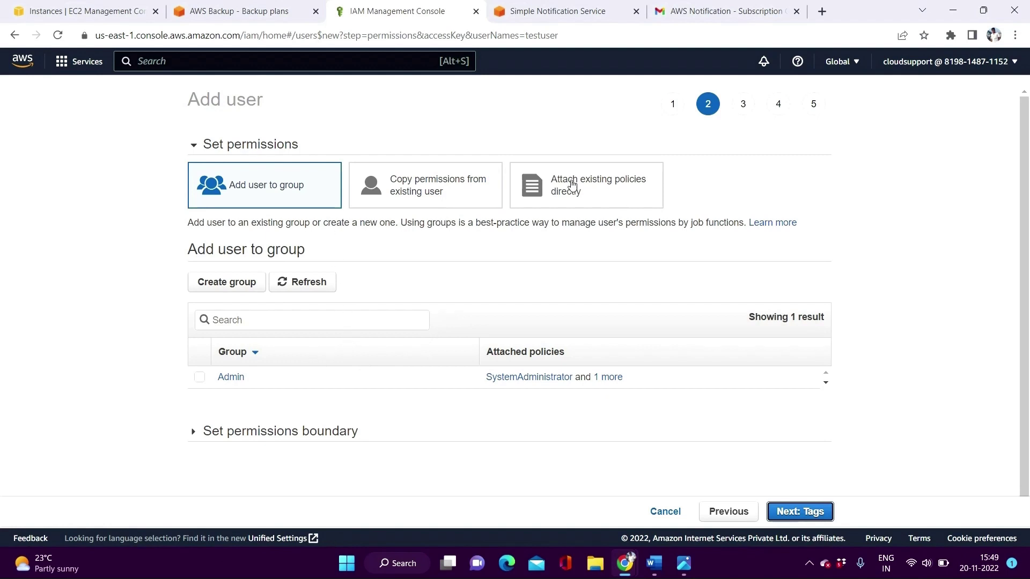
Step: Attach the existing AdministratorAccess policy directly to testuser and create the user without tags
click(567, 182)
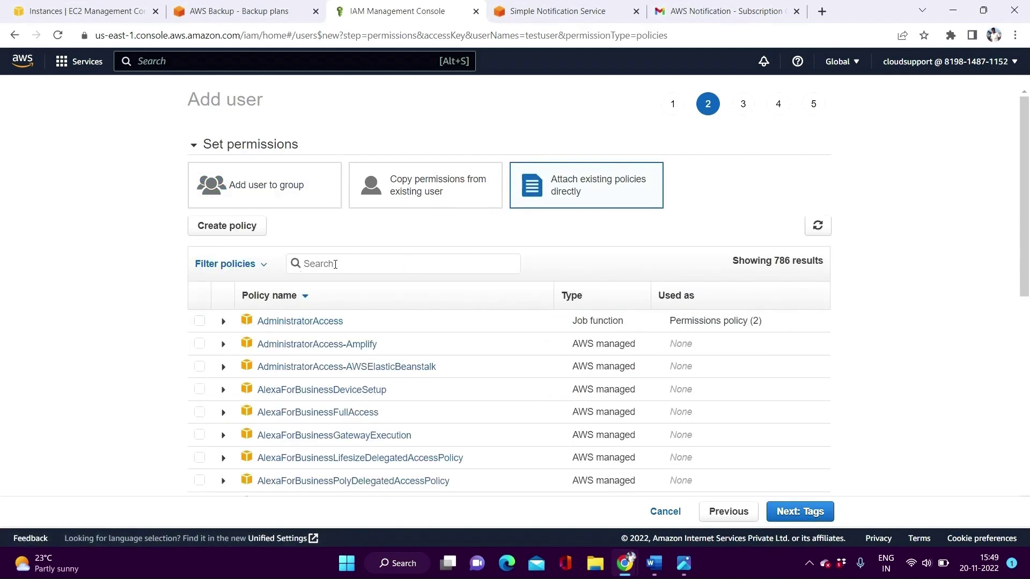
click(202, 321)
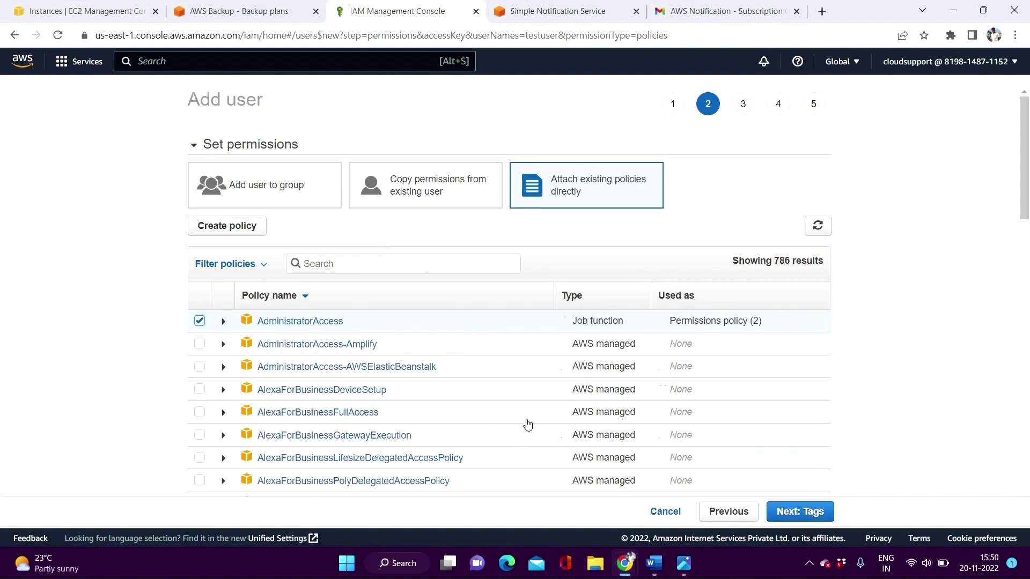
click(813, 515)
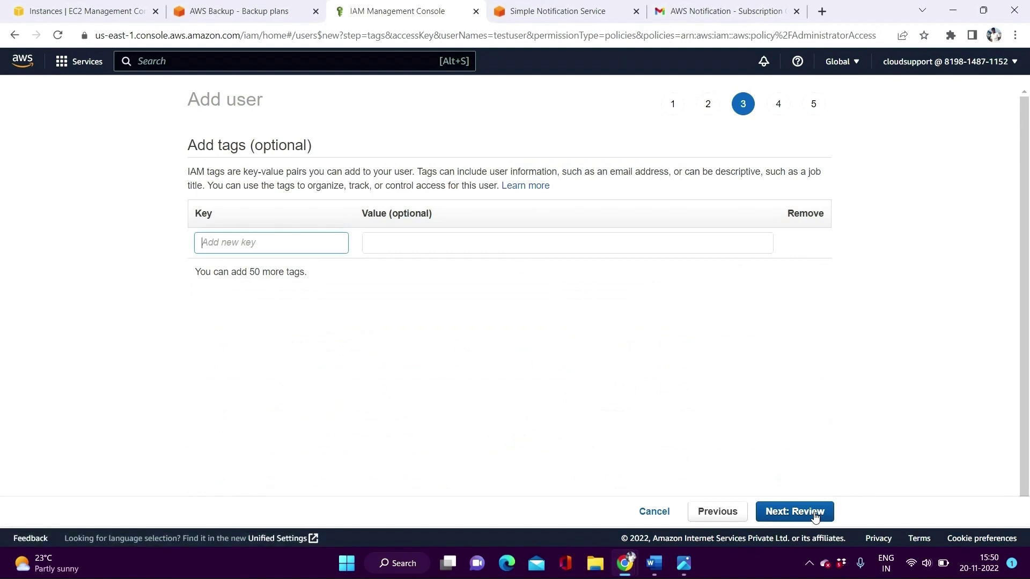
click(813, 515)
click(815, 516)
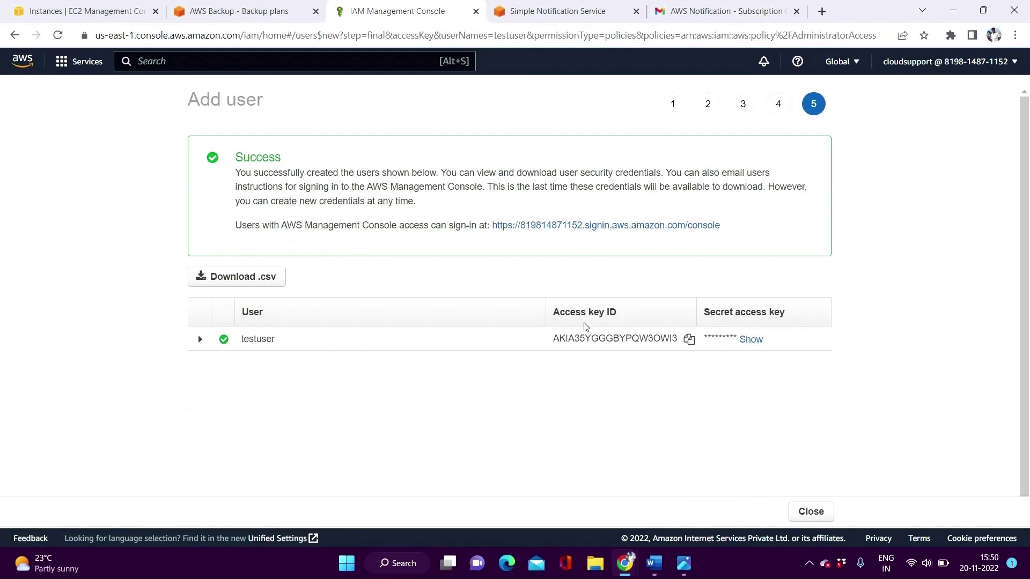
Step: Download the new user's credentials as a CSV file and open it in Excel
click(239, 276)
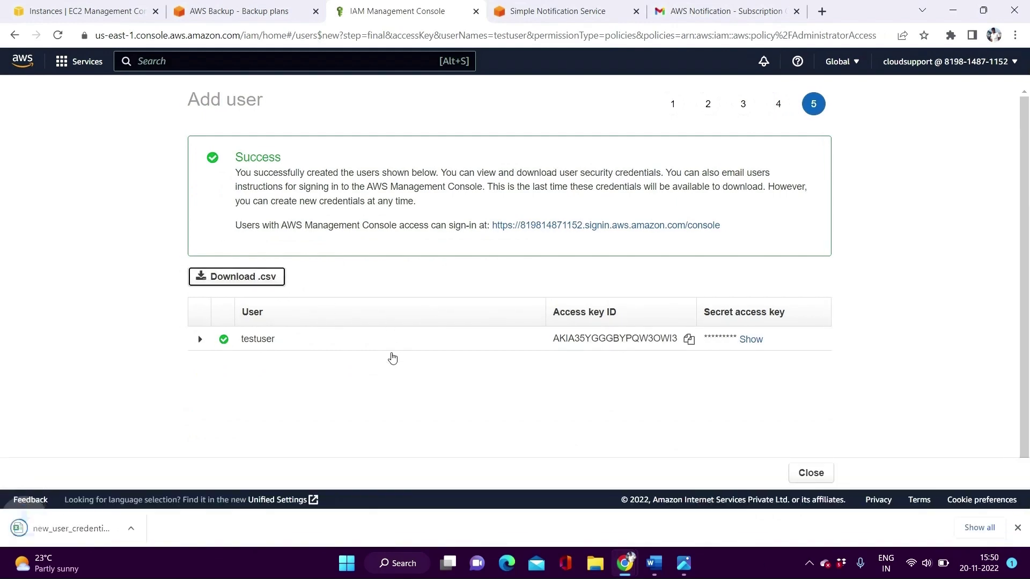
click(89, 528)
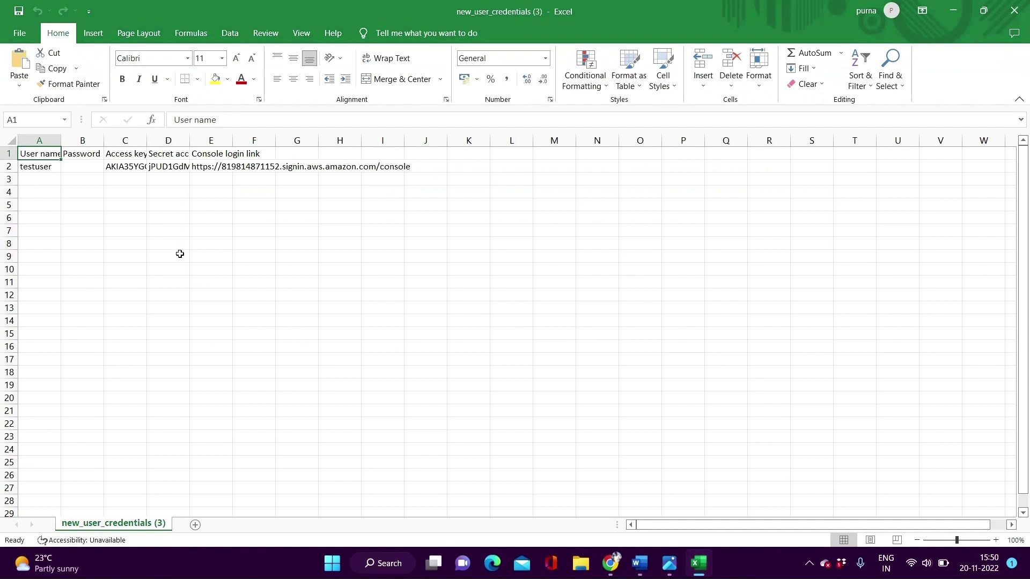
Step: Open Command Prompt and run the AWS configure command
key(super)
text(cmd)
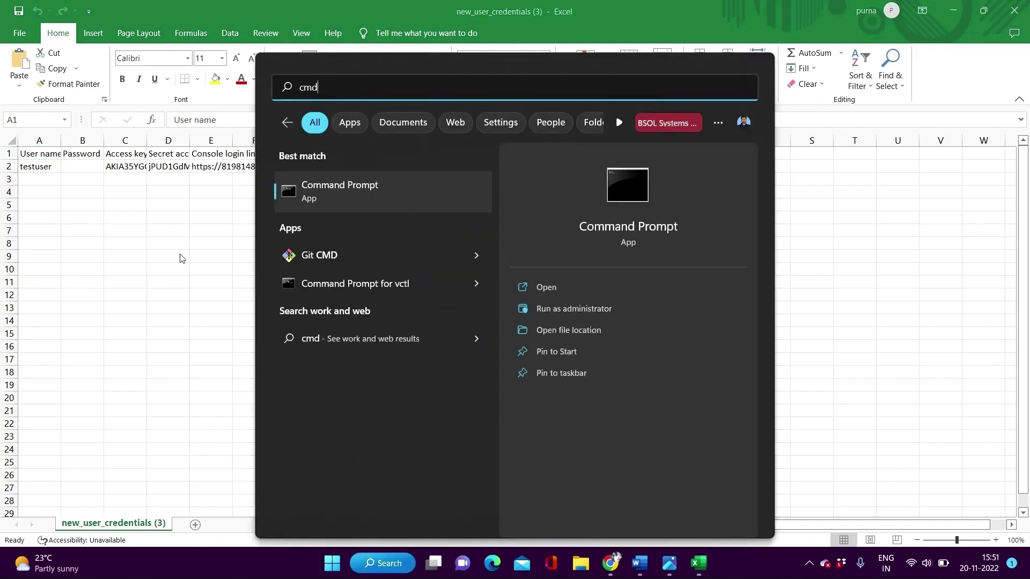
click(381, 187)
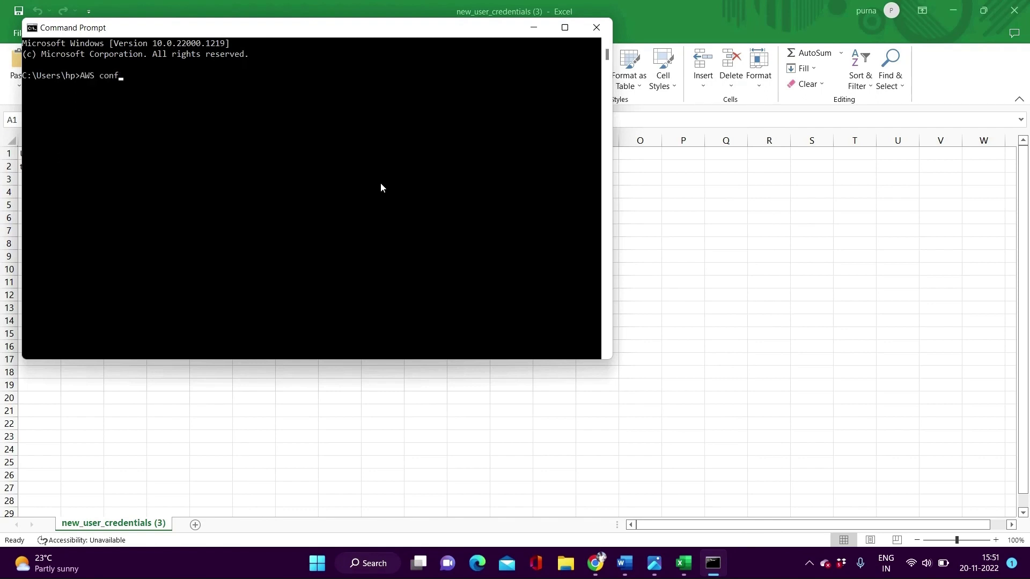
key(Return)
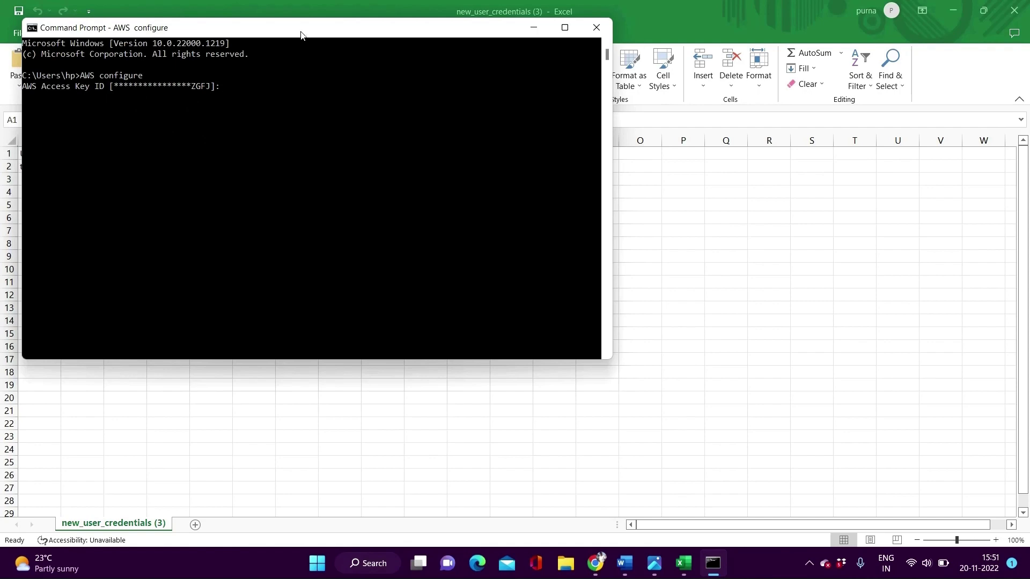
Step: Copy testuser's access key ID from the credentials spreadsheet and submit it at the AWS Access Key ID prompt
drag(300, 33, 395, 230)
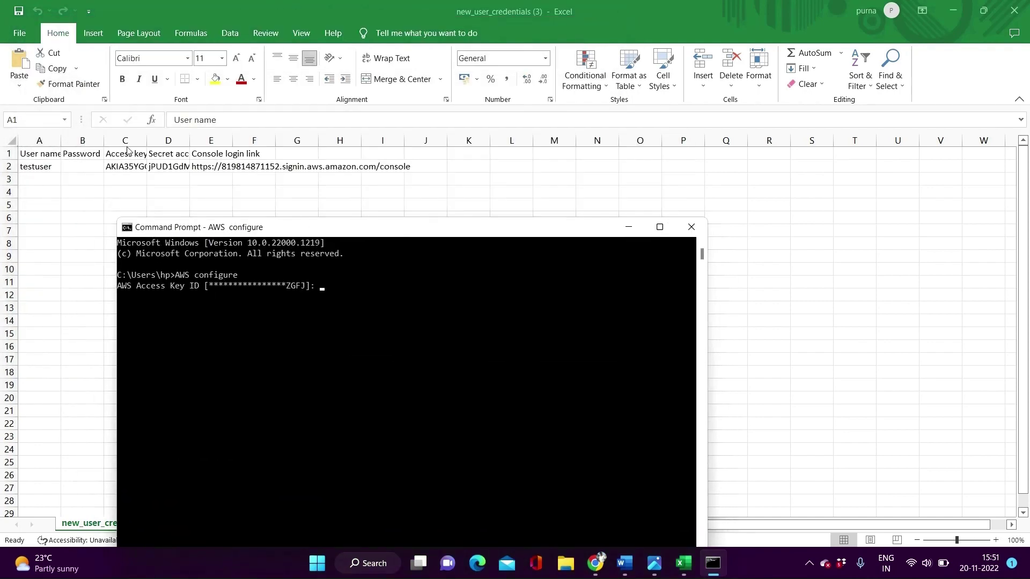
click(129, 167)
click(130, 168)
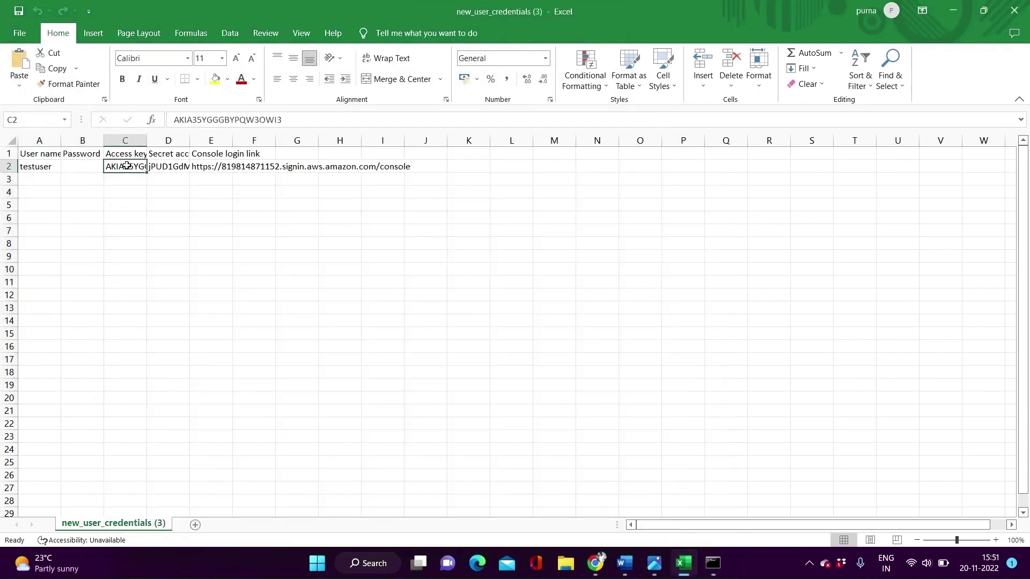
click(249, 120)
key(ctrl+a)
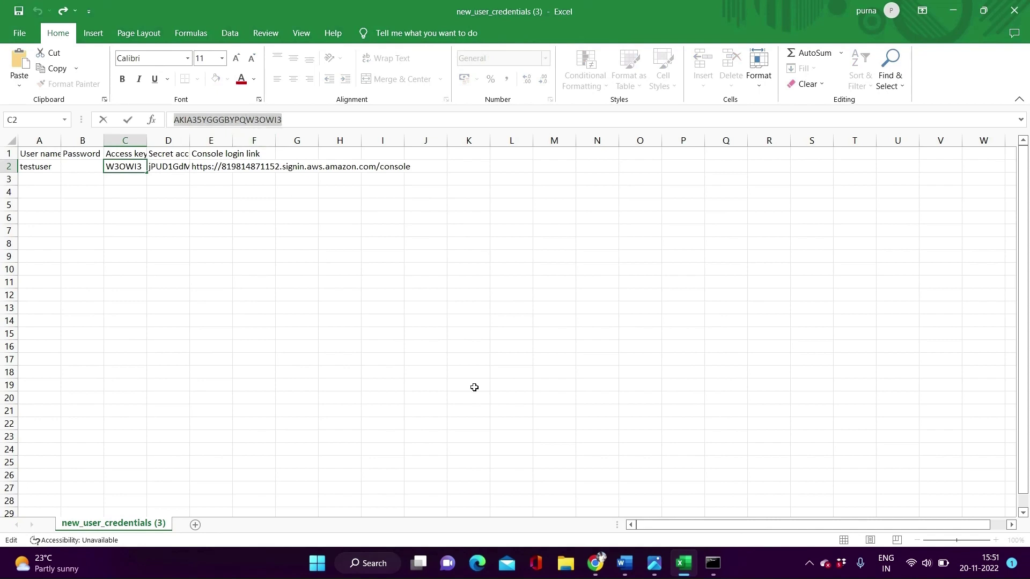
click(719, 571)
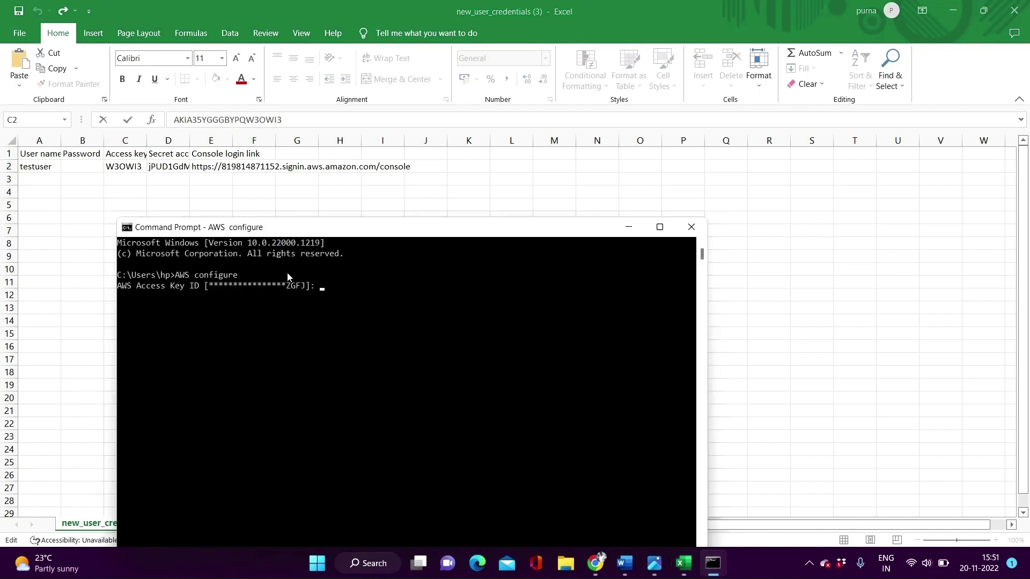
key(ctrl+v)
key(Return)
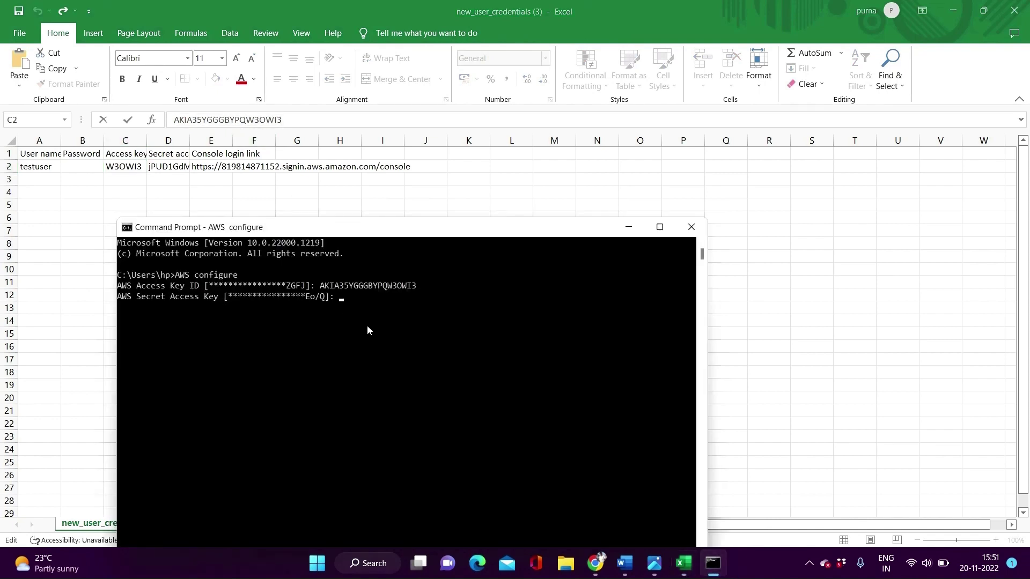
Step: Copy testuser's secret access key from the spreadsheet and paste it at the AWS Secret Access Key prompt in a maximized Command Prompt
key(alt+Tab)
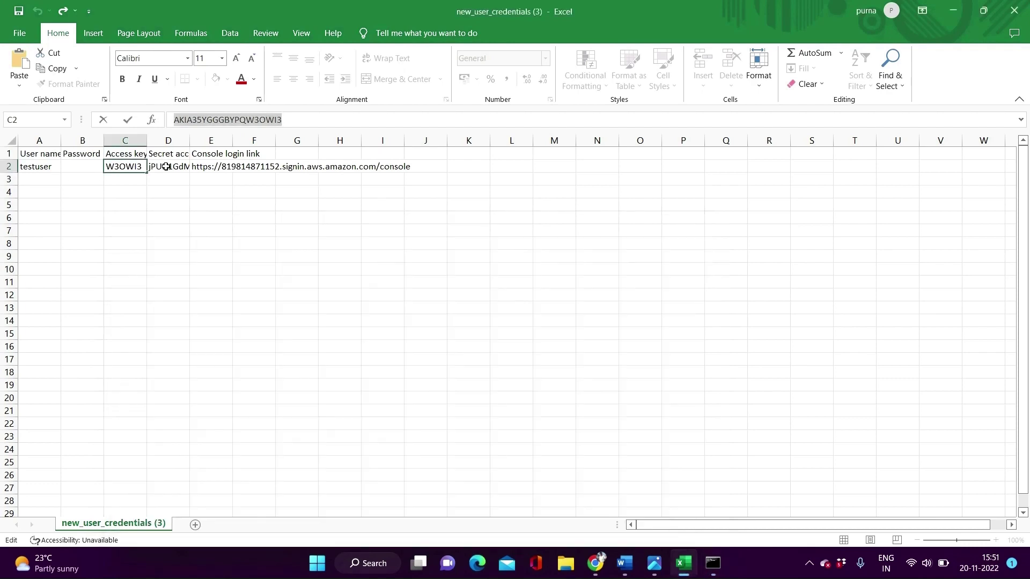
click(164, 166)
drag(217, 121, 220, 123)
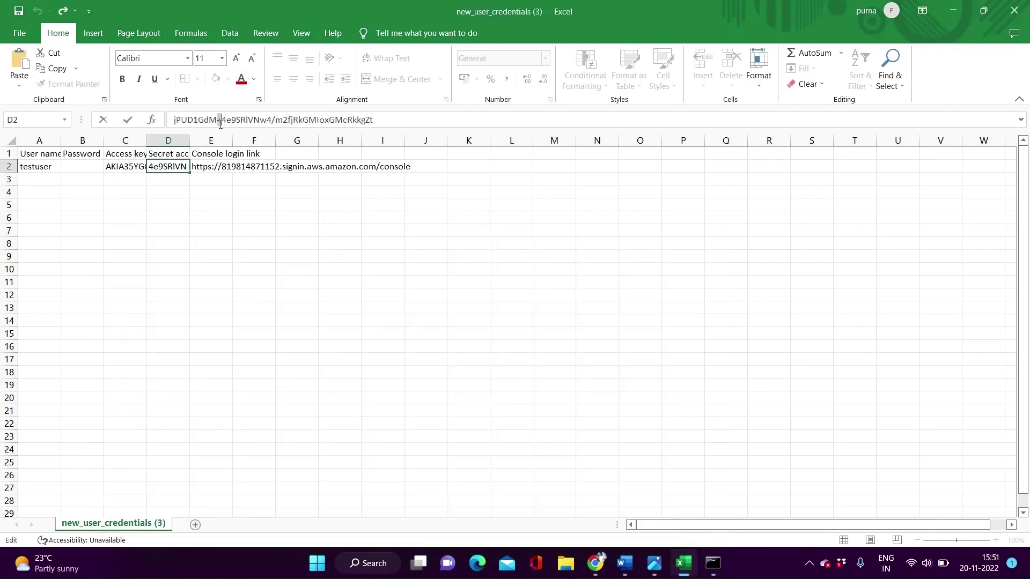
triple_click(220, 121)
key(ctrl+c)
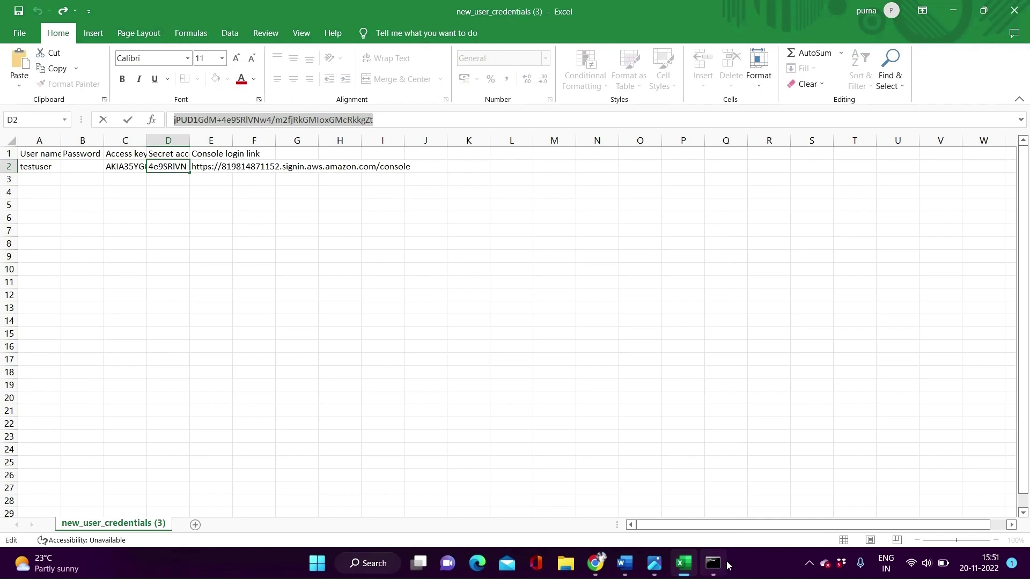
key(alt+Tab)
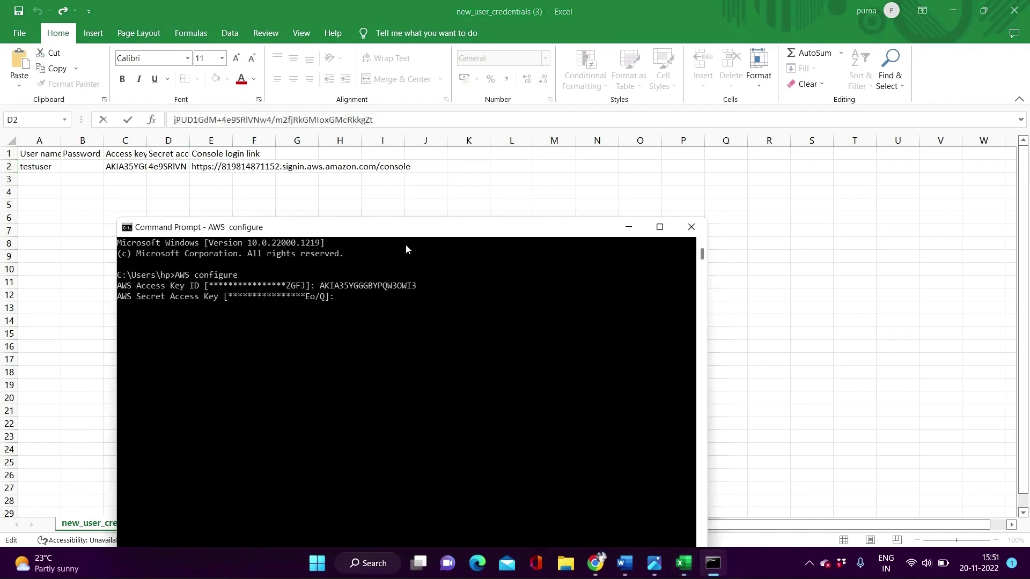
click(659, 227)
key(ctrl+v)
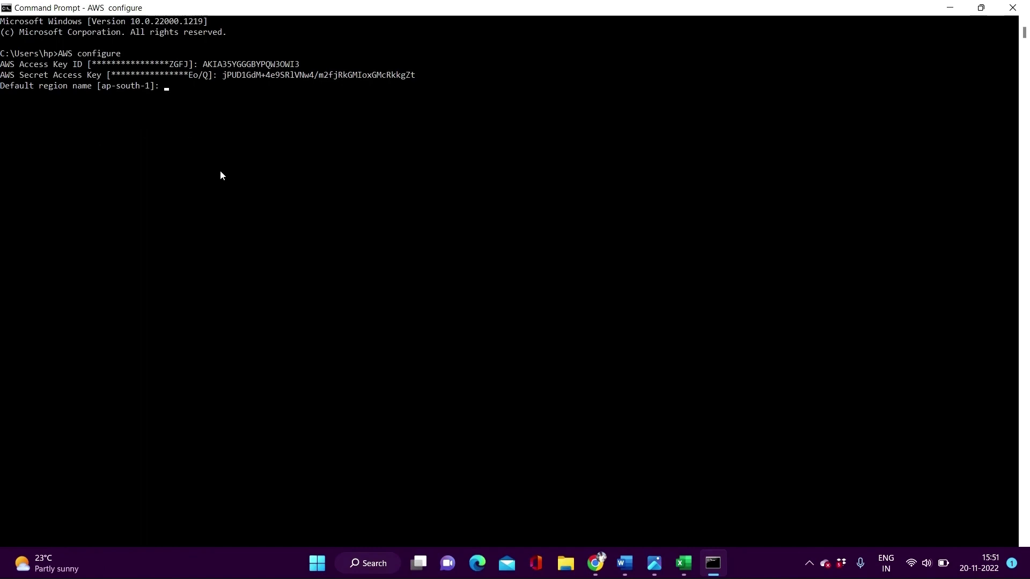
Step: Accept the default region name ap-south-1 and the default output format to finish the AWS CLI configuration
key(Return)
key(Return)
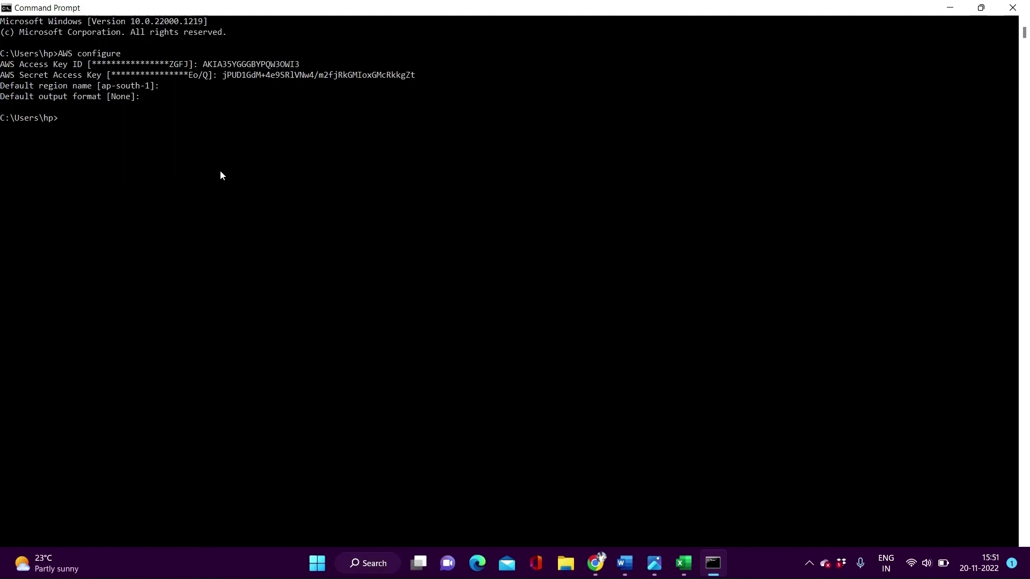
key(Return)
Step: Copy the aws backup put-backup-vault-notifications command from step 6 of the Word document into Command Prompt
click(631, 570)
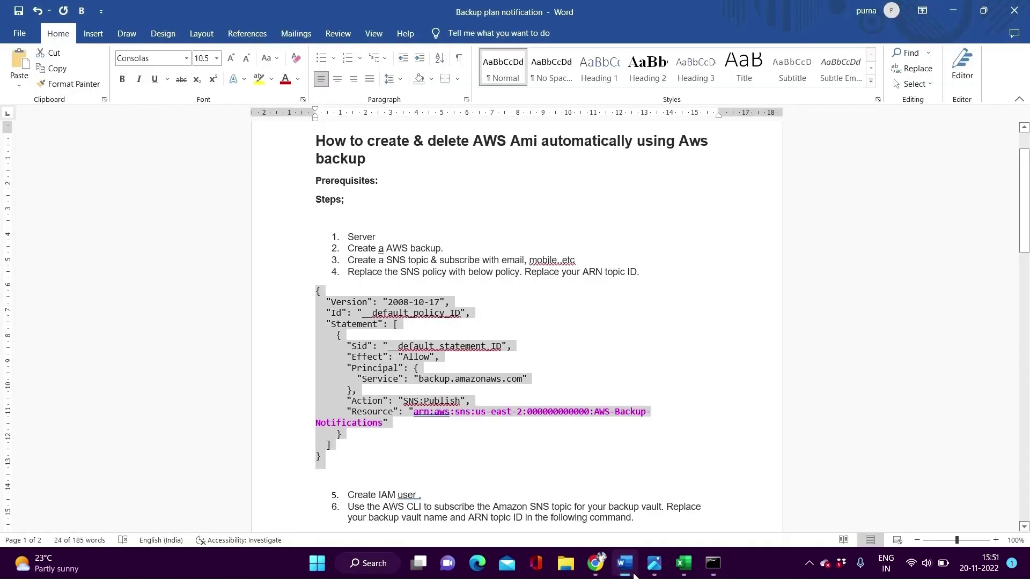
click(574, 304)
scroll(378, 411, down, 3)
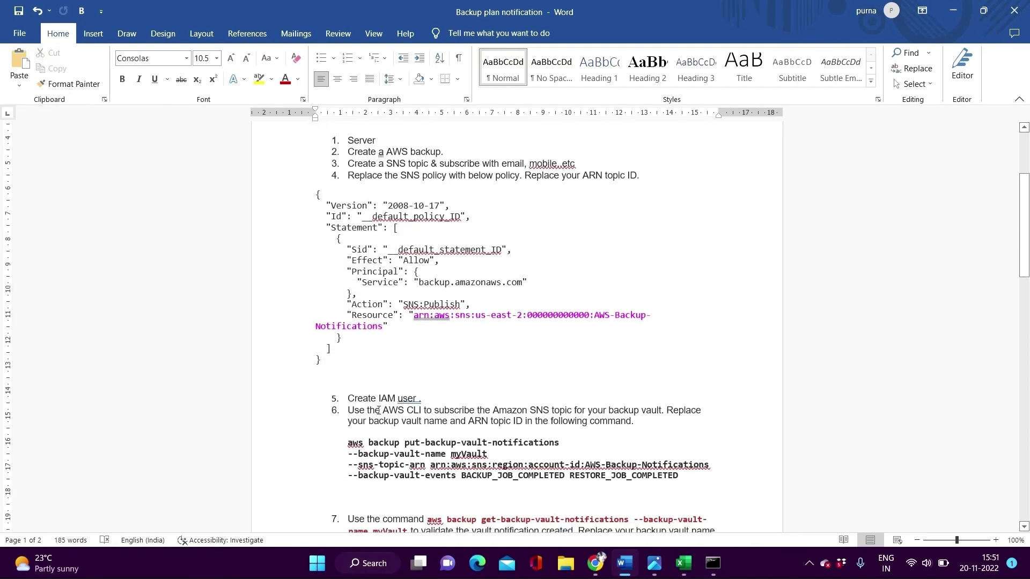
scroll(418, 399, down, 3)
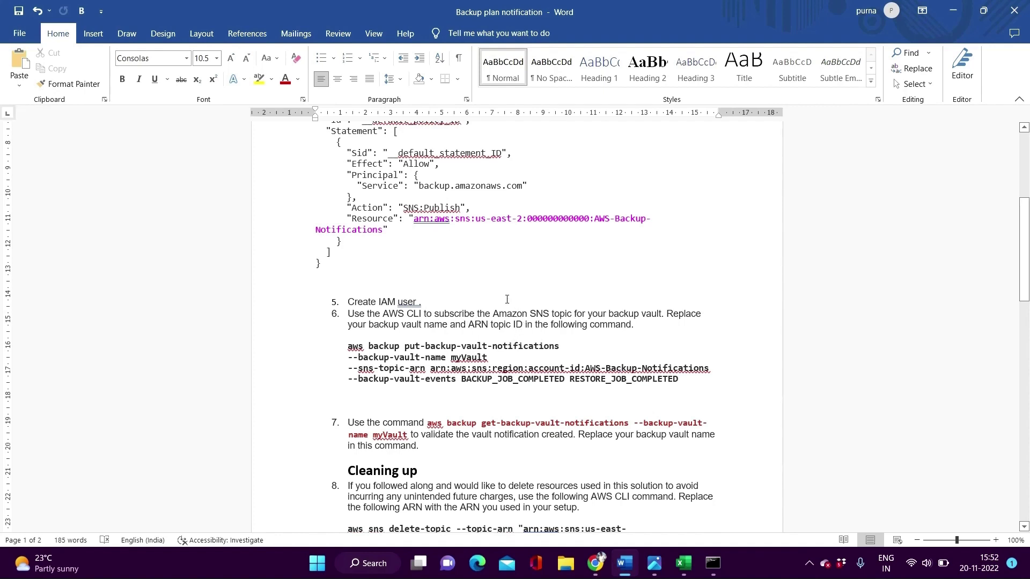
triple_click(486, 343)
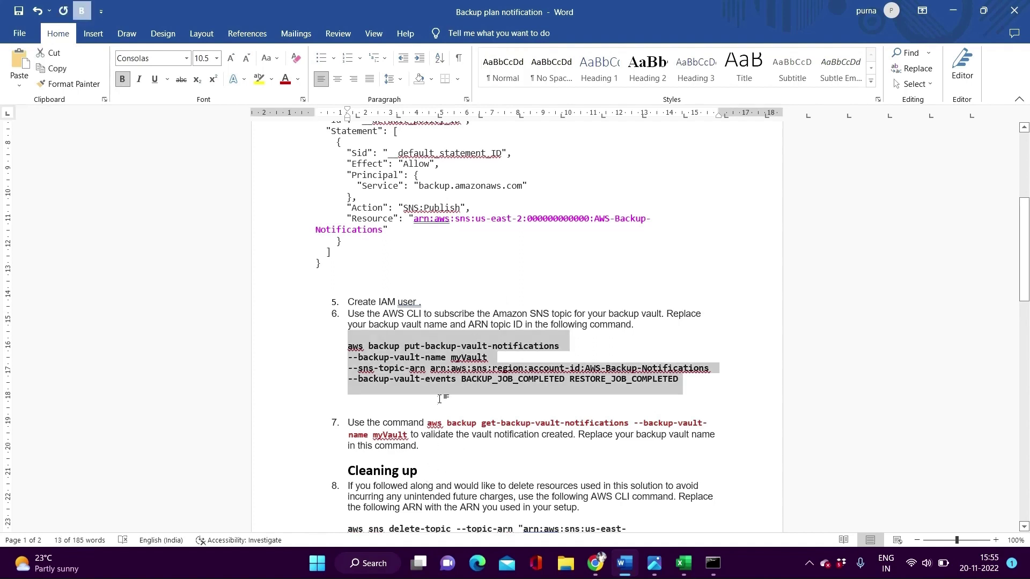
click(719, 567)
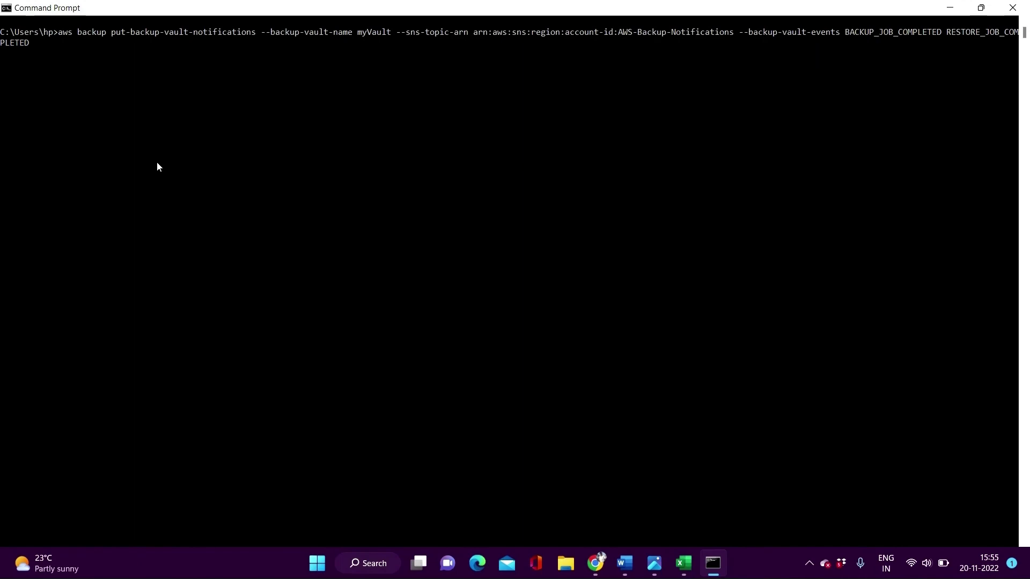
Step: Replace the command's placeholders with vault name My-backup_valut and the status-for-backup-plan topic's ARN in ap-south-1
key(BackSpace)
key(BackSpace)
key(BackSpace)
key(BackSpace)
key(BackSpace)
key(BackSpace)
key(BackSpace)
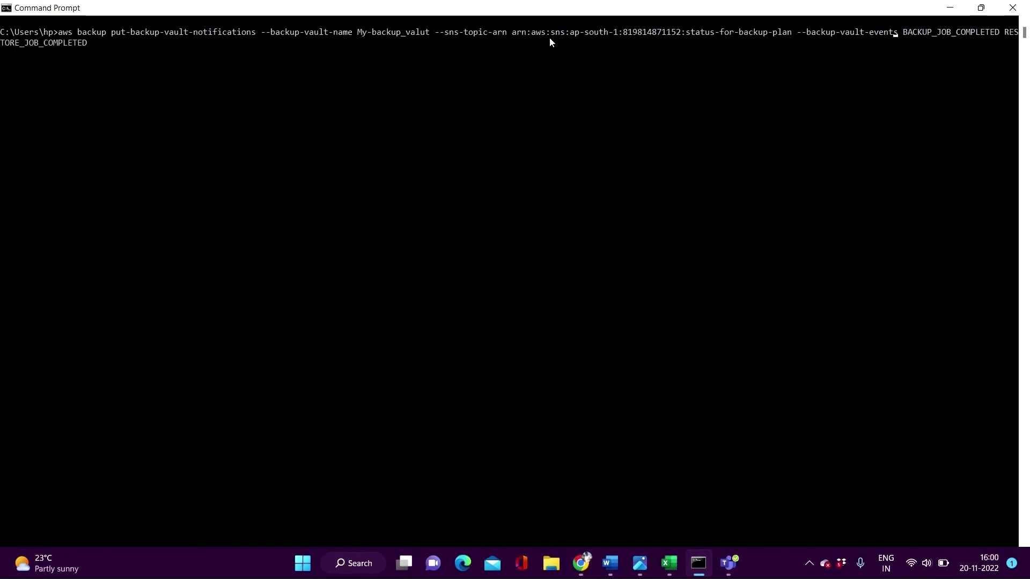
Step: Review the command's vault events against the table of job types and events on the Word document's second page
drag(489, 23, 749, 37)
click(773, 99)
click(952, 11)
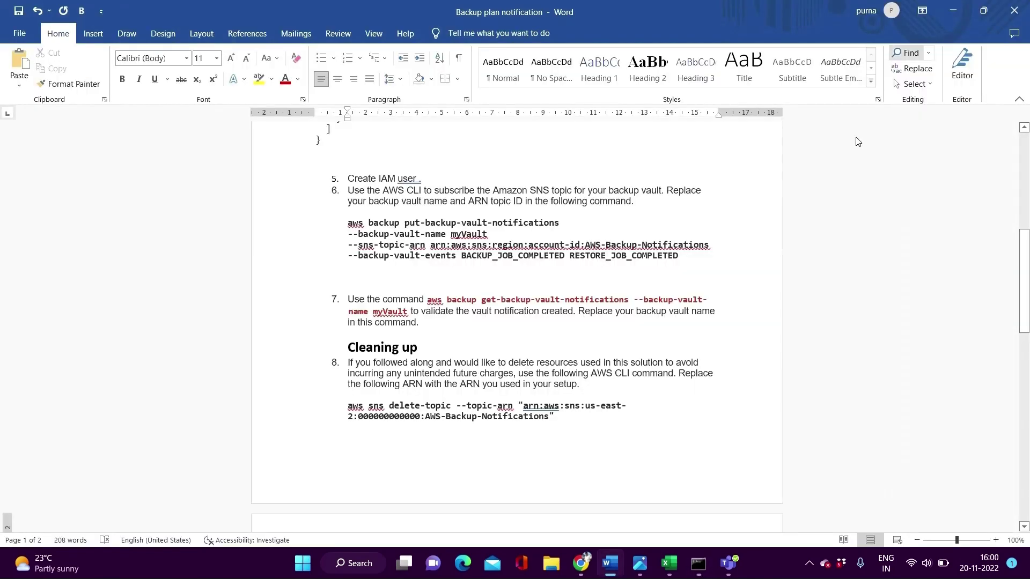
scroll(601, 339, down, 5)
scroll(601, 338, down, 3)
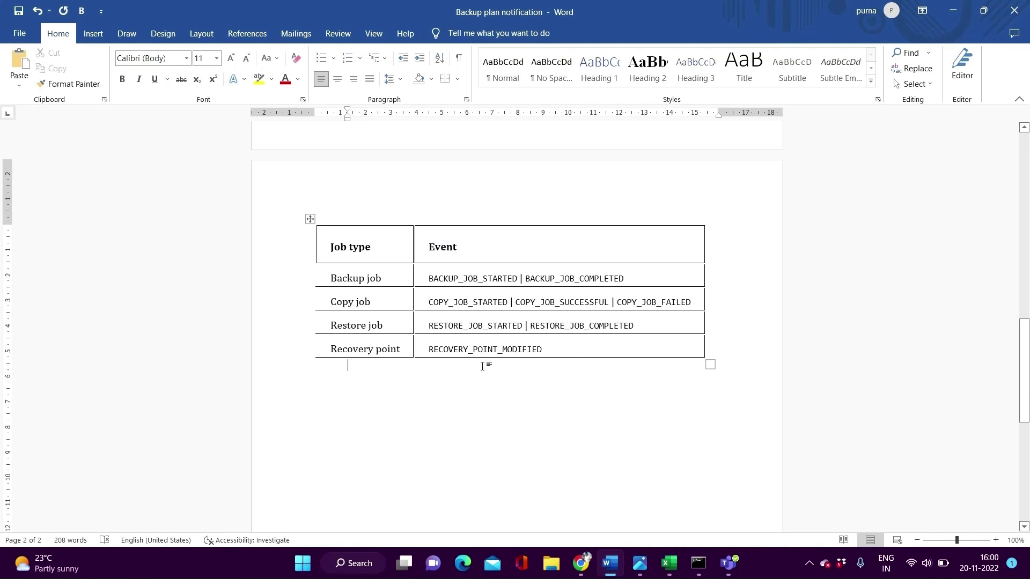
Step: Run the put-backup-vault-notifications command for My-backup_valut with the BACKUP_JOB_COMPLETED and RESTORE_JOB_COMPLETED events in Command Prompt
key(alt+Tab)
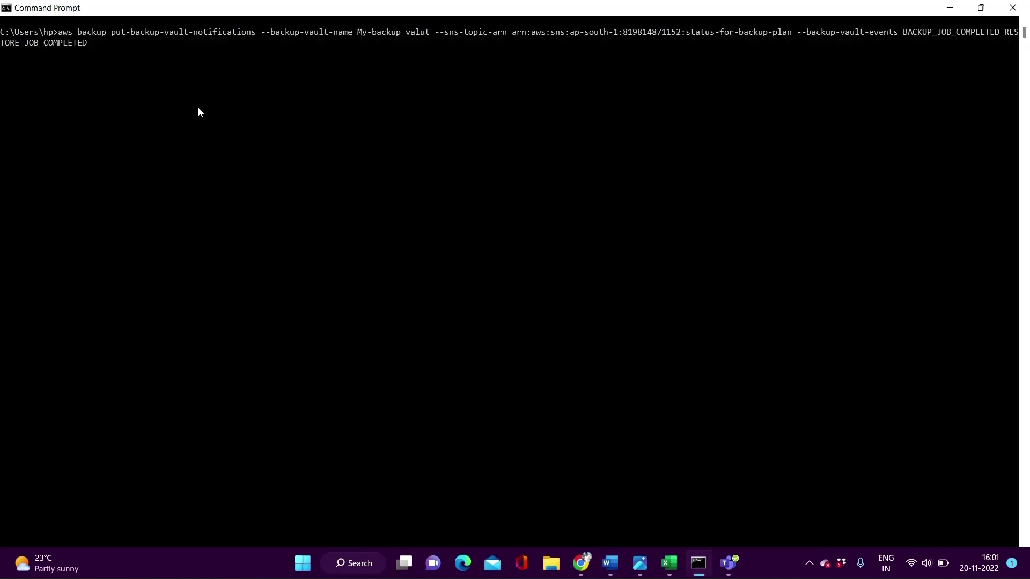
key(Return)
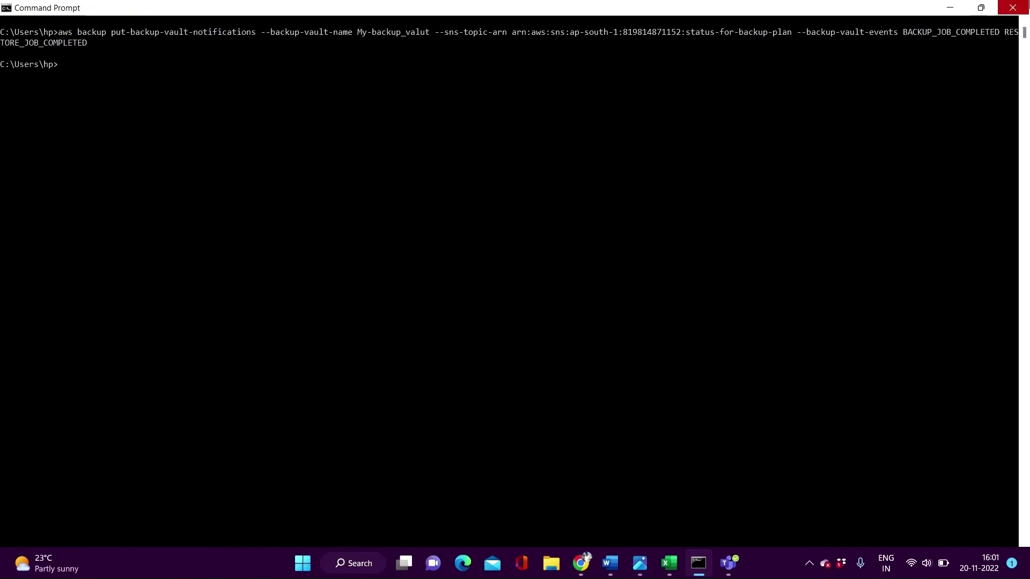
Step: Copy the aws backup get-backup-vault-notifications command from step 7 of the Word document into Command Prompt
click(612, 570)
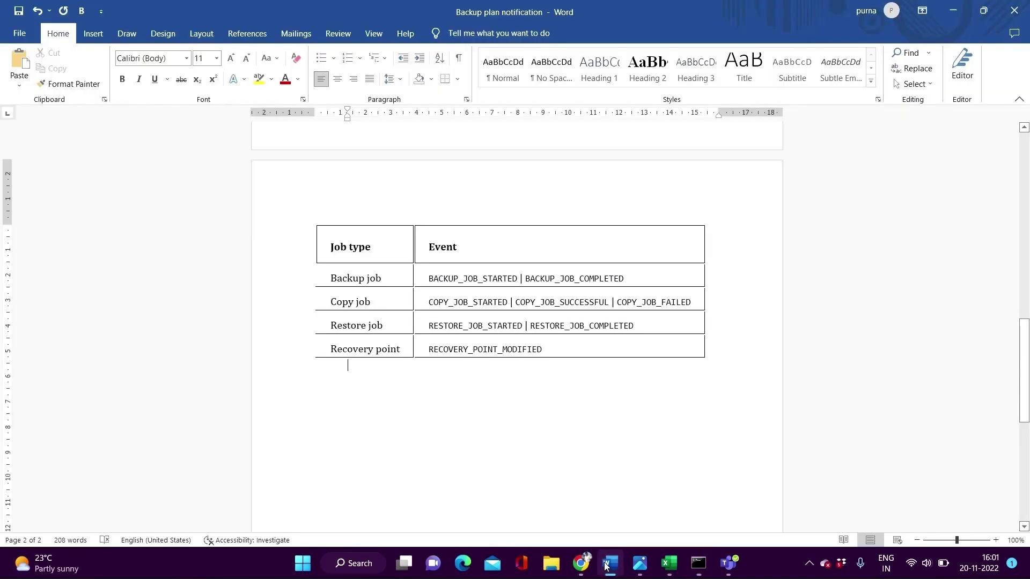
scroll(526, 350, up, 10)
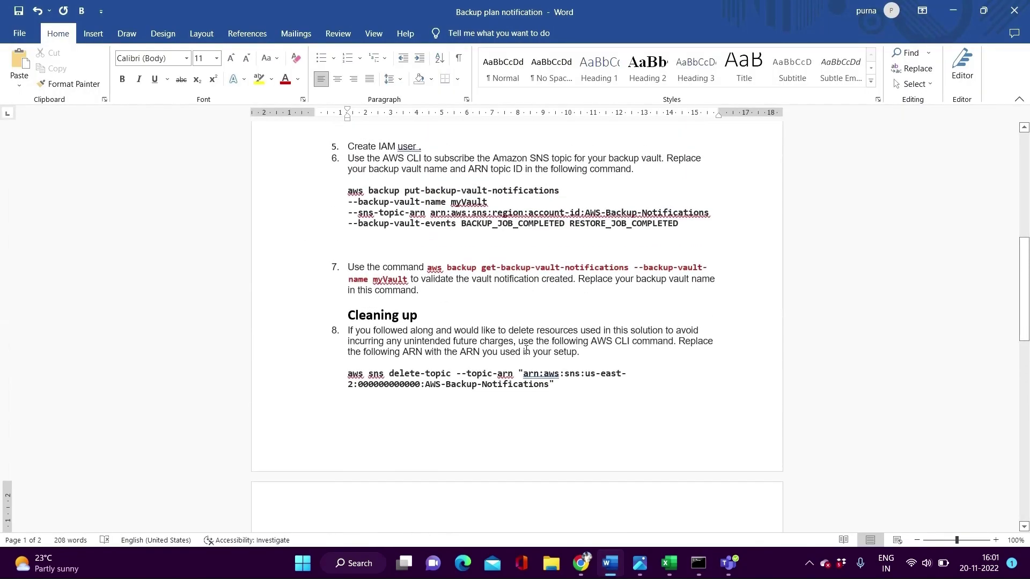
drag(427, 267, 571, 294)
mouse_move(424, 291)
mouse_down()
mouse_move(397, 280)
mouse_move(408, 279)
mouse_up()
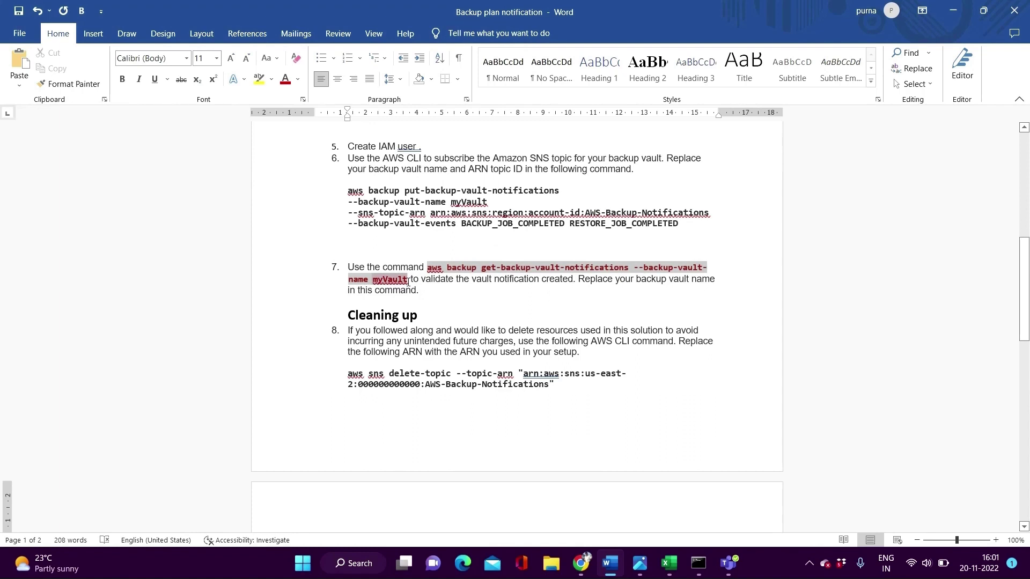
right_click(369, 283)
click(391, 301)
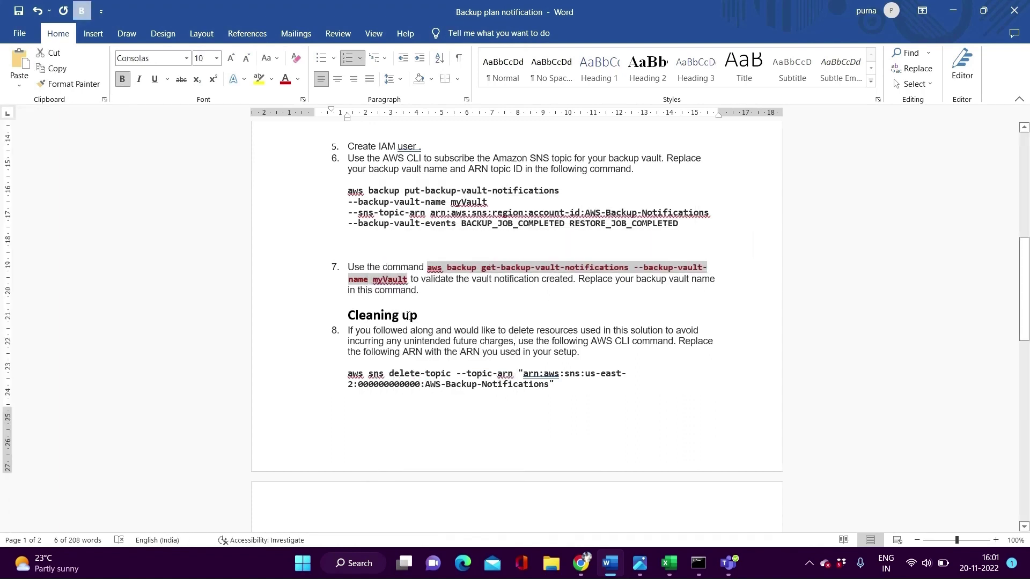
click(698, 563)
key(ctrl+v)
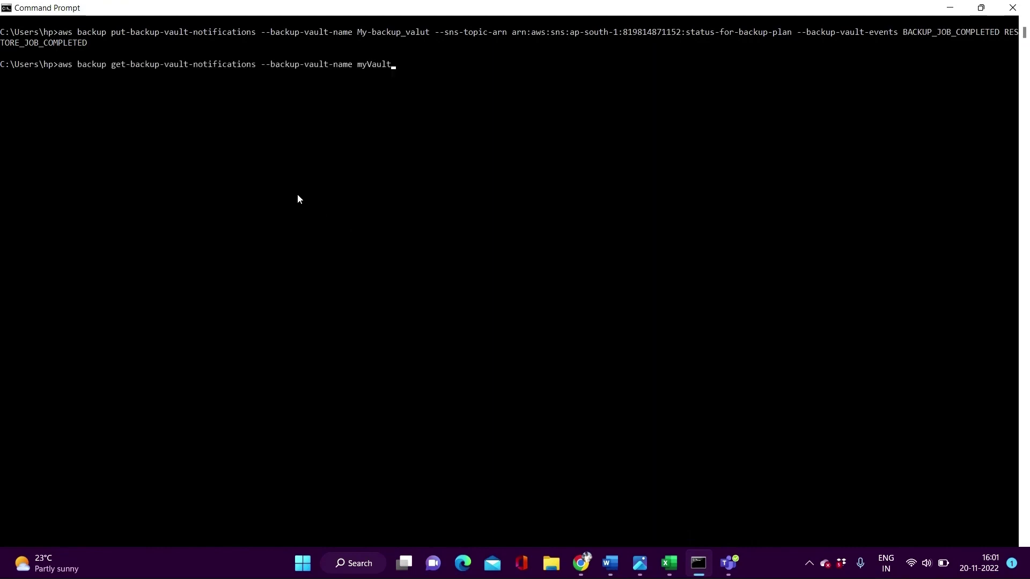
Step: Replace myVault in the command with My-backup_valut, run it and check the listed backup vault events
key(BackSpace)
key(BackSpace)
key(BackSpace)
key(BackSpace)
key(BackSpace)
key(BackSpace)
key(BackSpace)
click(429, 35)
drag(374, 34, 362, 35)
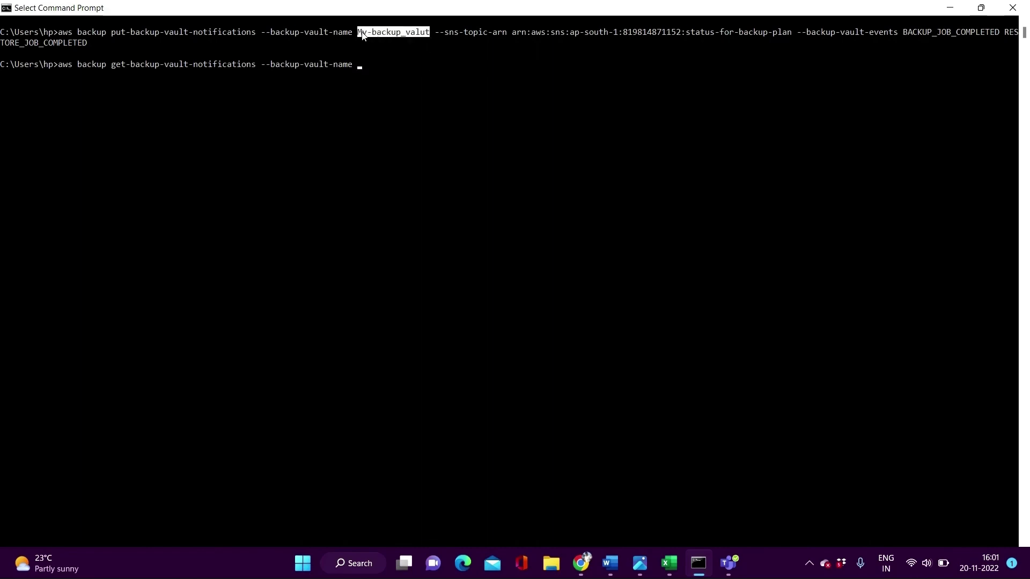
key(ctrl+c)
key(ctrl+v)
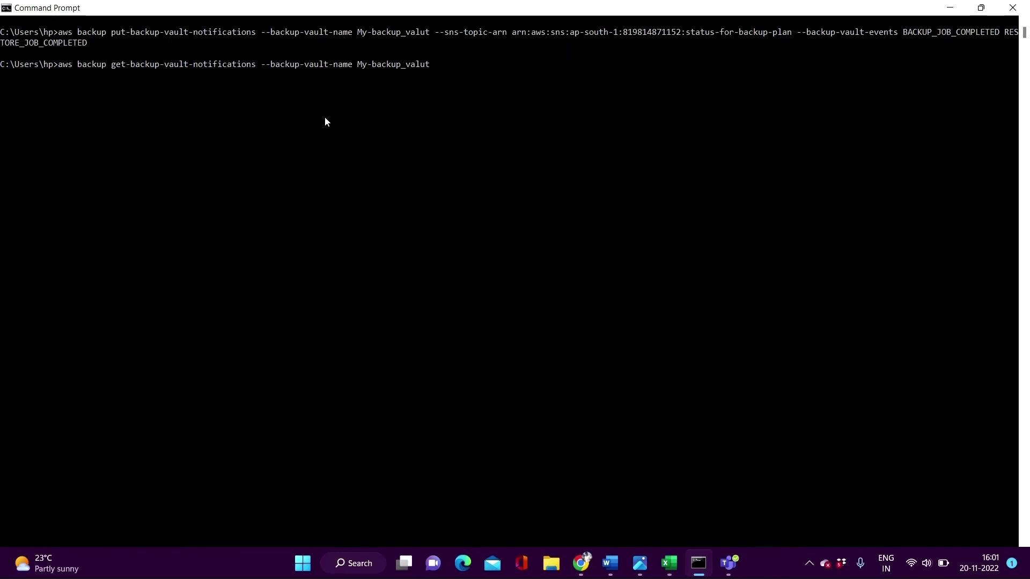
key(Return)
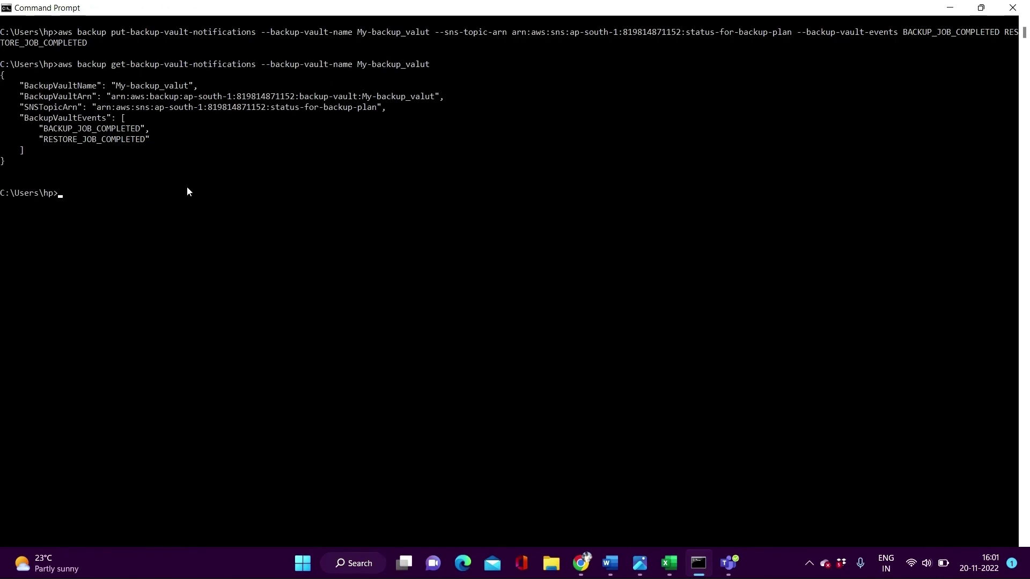
drag(40, 128, 154, 141)
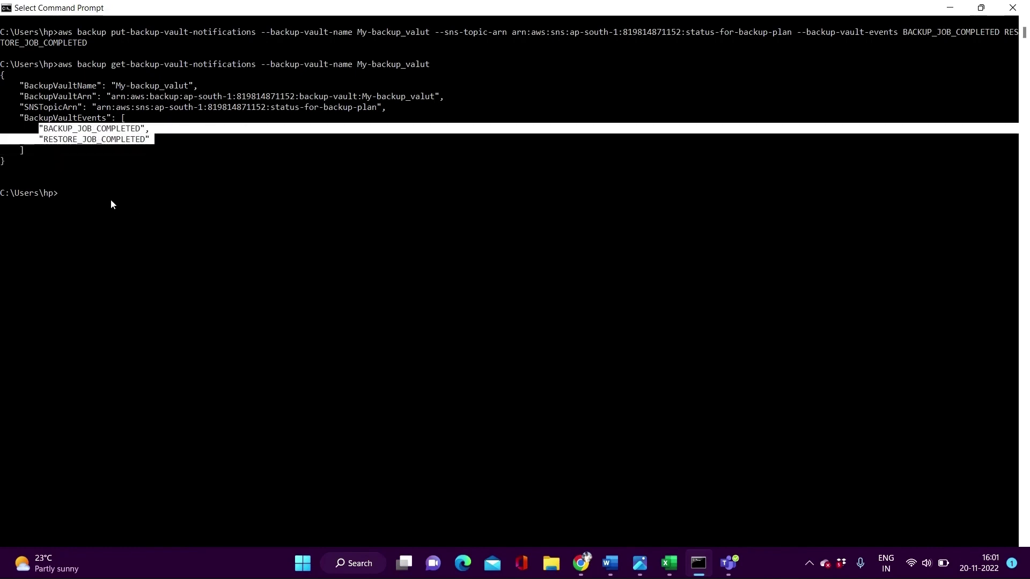
Step: Rerun the put-backup-vault-notifications command with COPY_JOB_STARTED from the Word document's event table added to its vault events
key(Up)
key(Up)
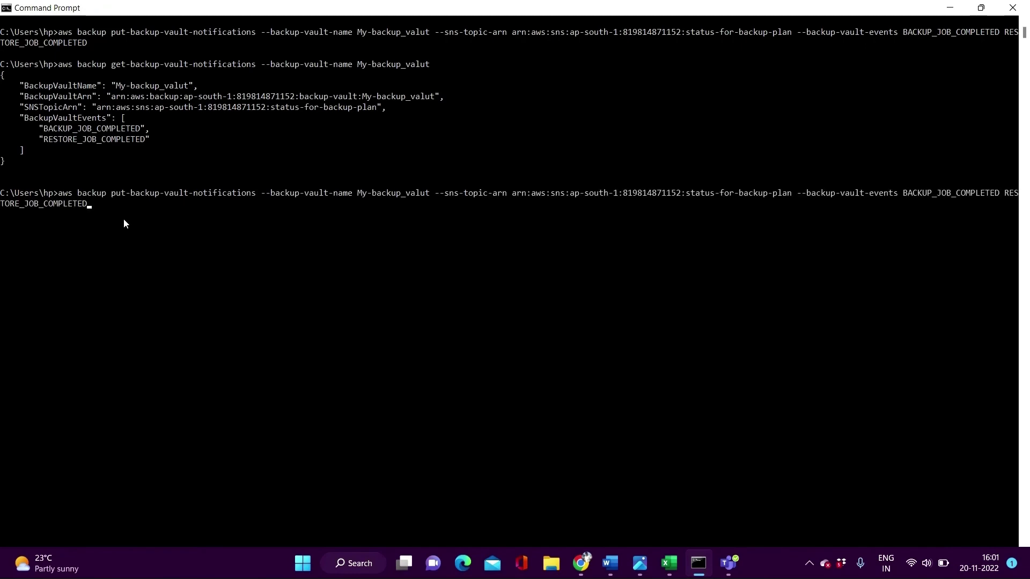
click(610, 563)
scroll(512, 440, down, 5)
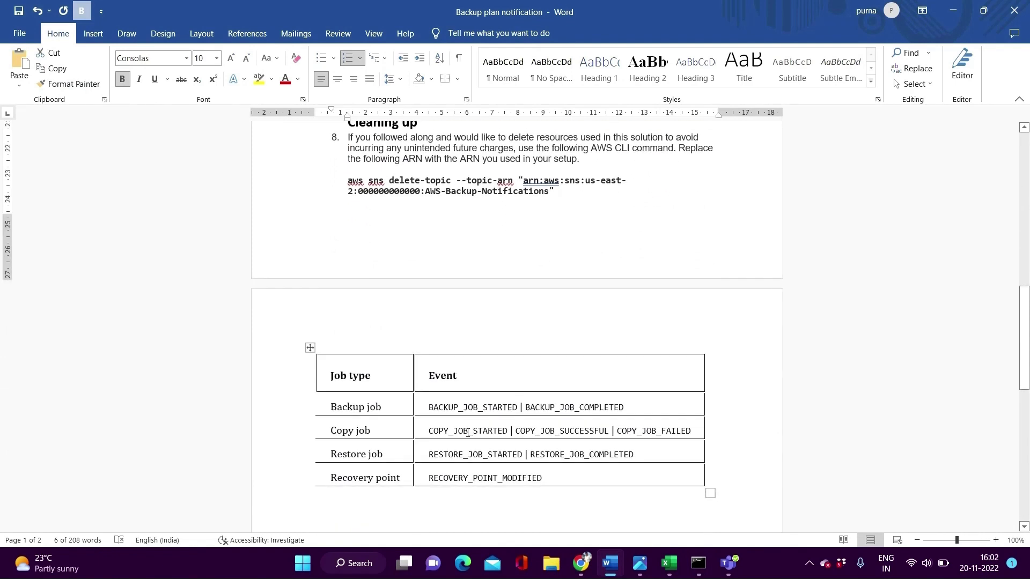
drag(507, 430, 429, 432)
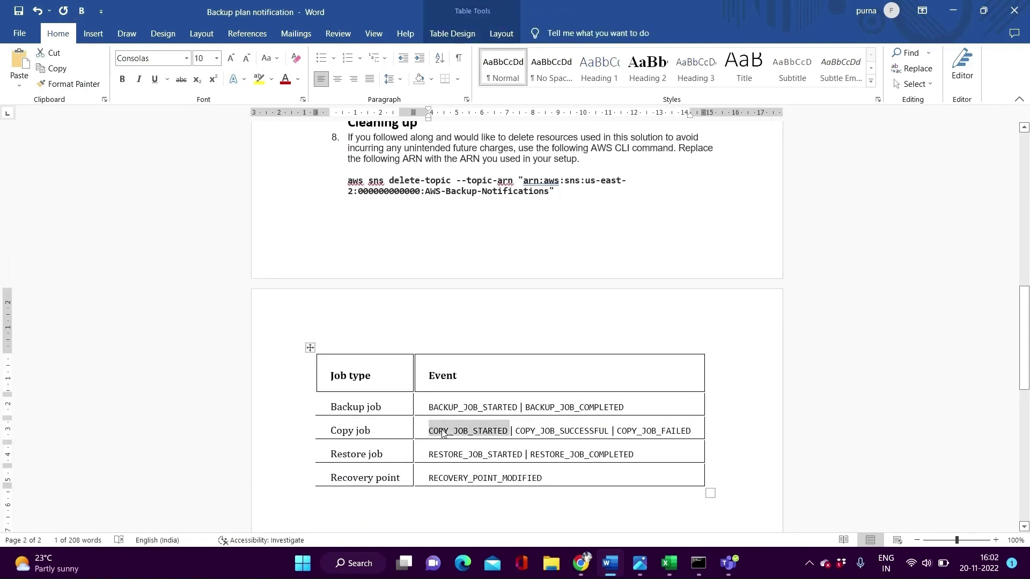
click(697, 563)
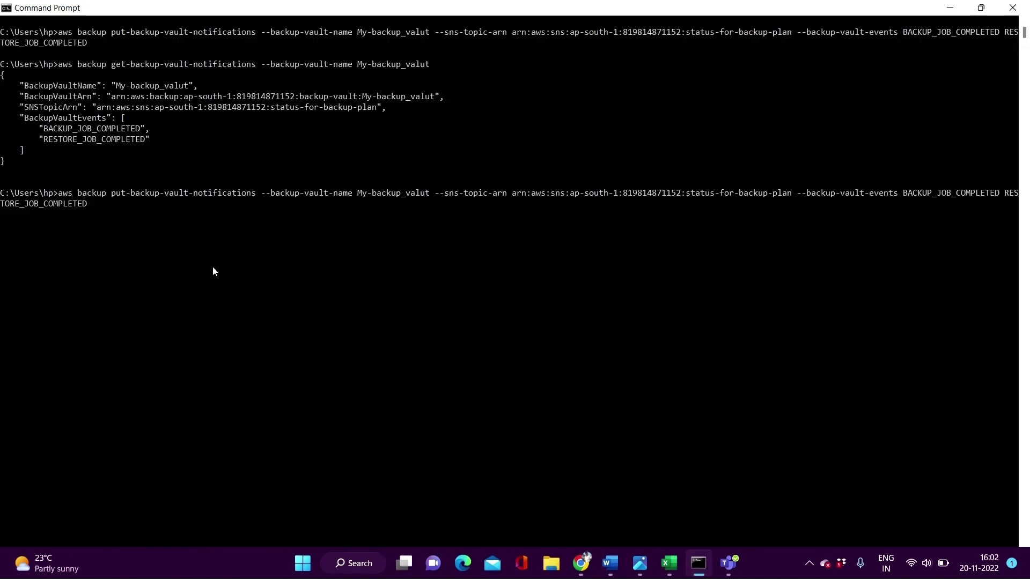
key(ctrl+v)
key(Return)
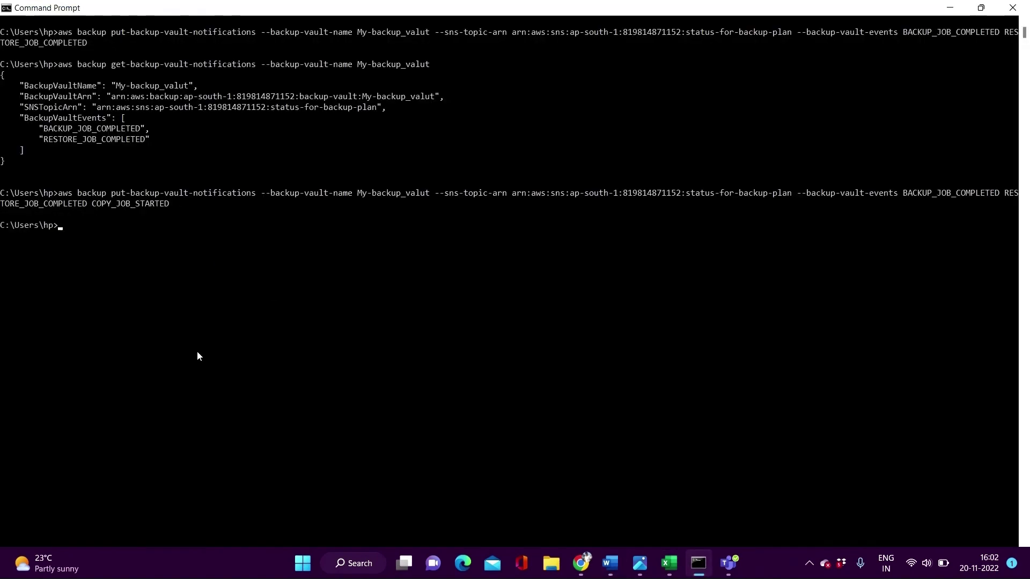
Step: Run get-backup-vault-notifications for My-backup_valut again and check the returned list of vault events
key(Up)
key(Up)
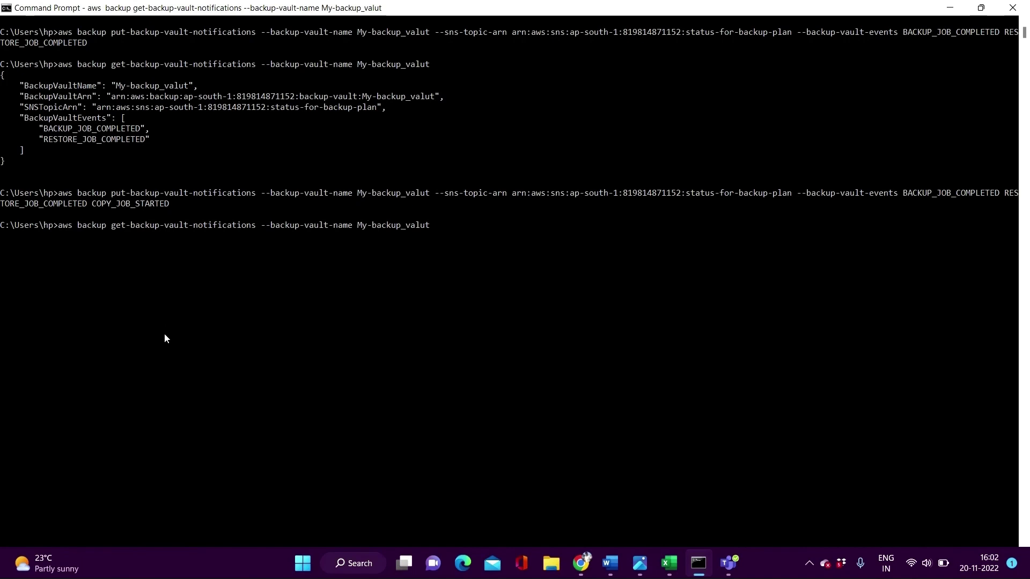
drag(133, 319, 38, 291)
mouse_move(126, 311)
mouse_down()
mouse_move(42, 313)
mouse_move(128, 314)
mouse_up()
click(148, 343)
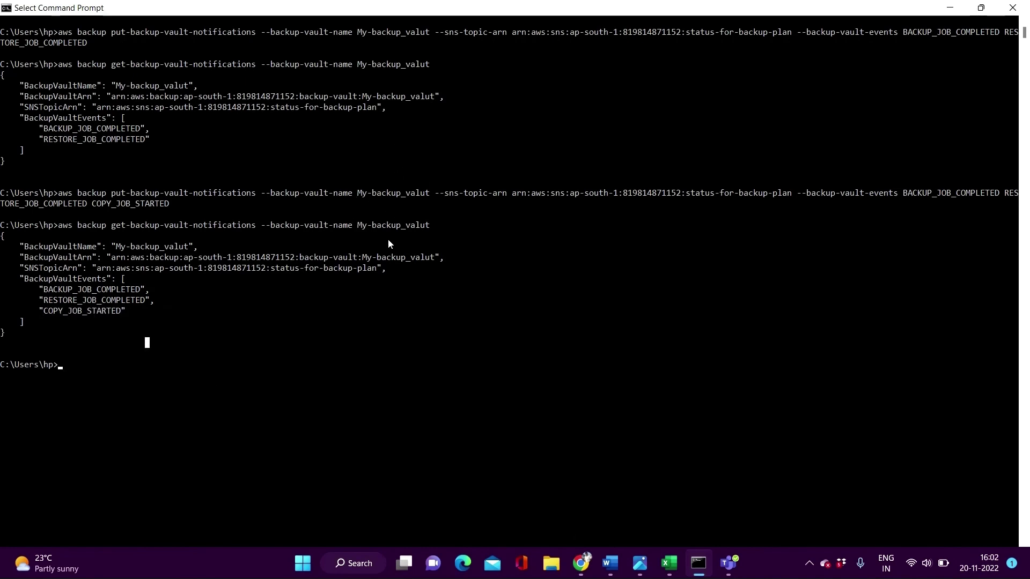
key(Escape)
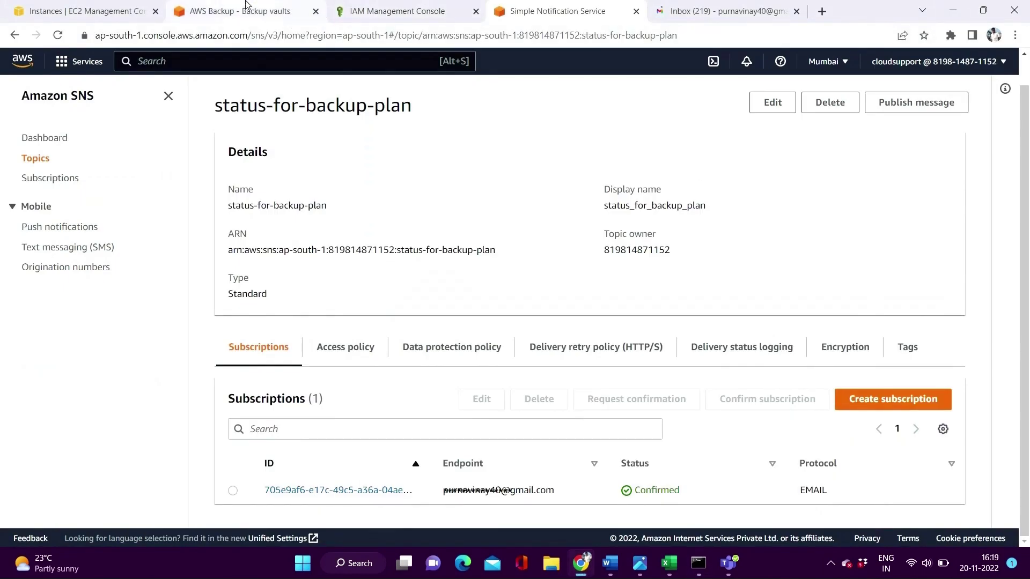
Step: Switch to AWS Backup in the browser, open the My-backup_valut vault and examine its recovery points
click(249, 8)
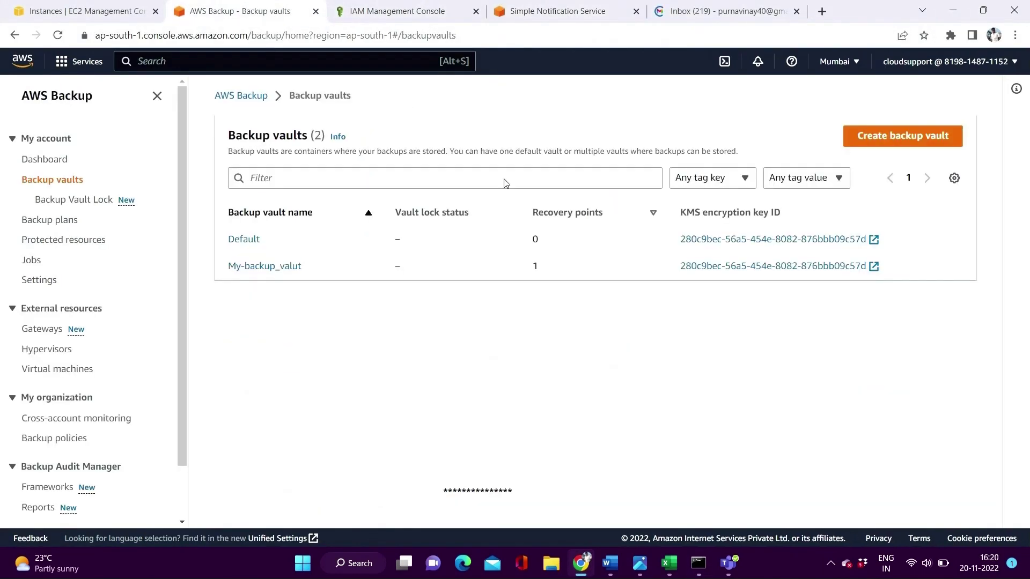
click(280, 272)
scroll(381, 331, down, 4)
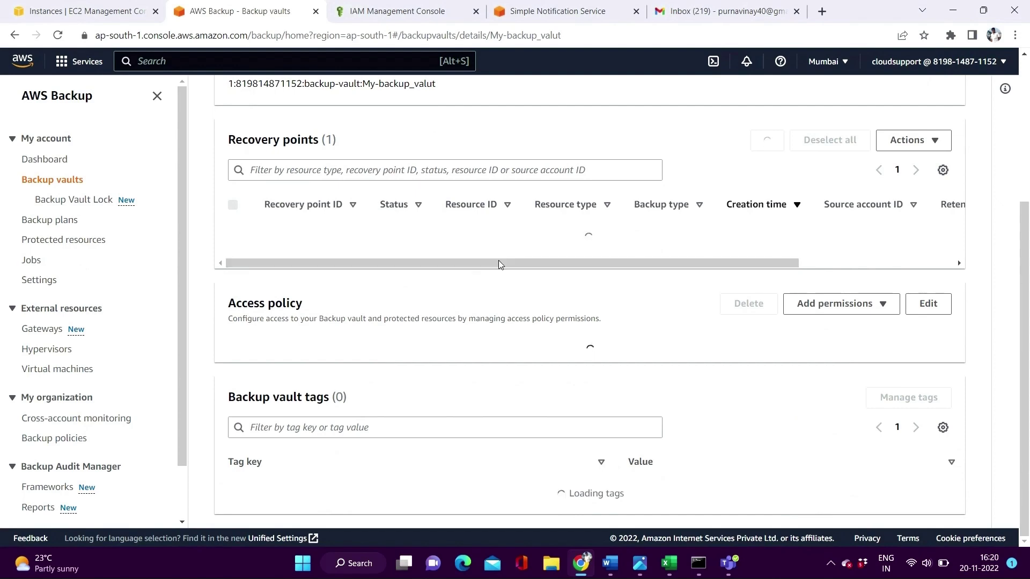
scroll(505, 250, up, 3)
scroll(483, 257, down, 3)
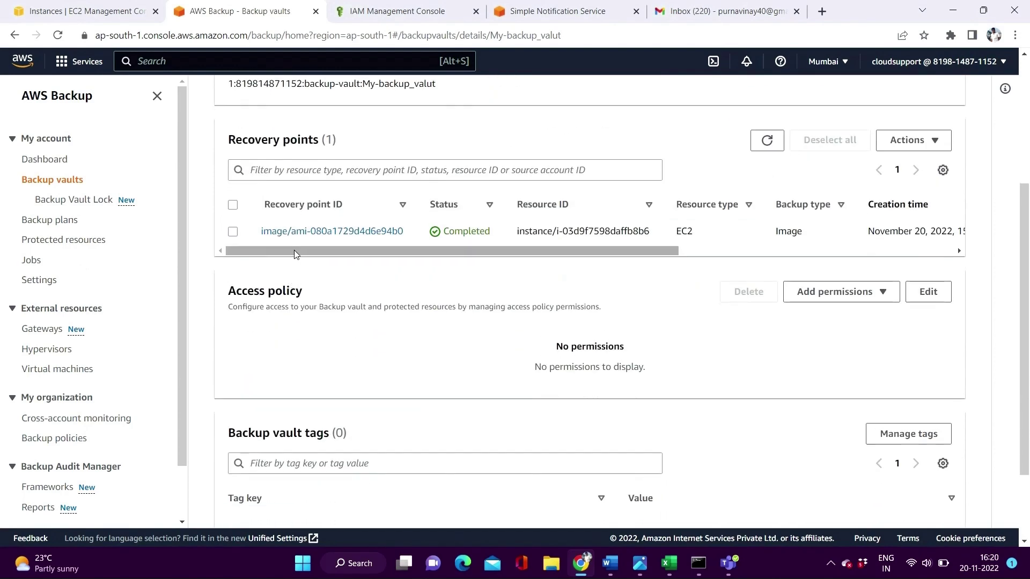
scroll(294, 236, right, 3)
scroll(289, 241, left, 3)
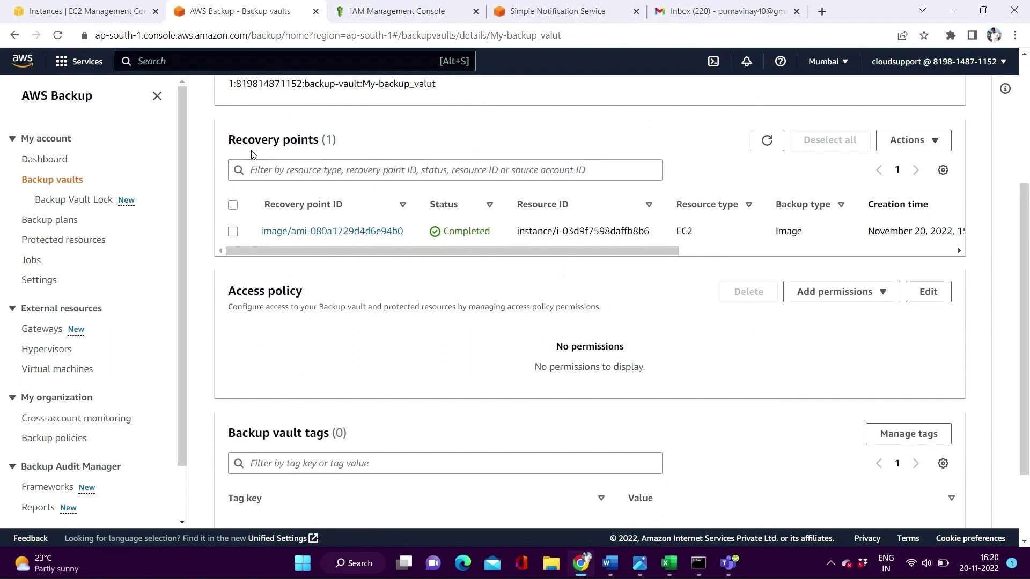
Step: Open the AMIs list in the EC2 console and examine the name and details of the Testing-server backup image
click(100, 10)
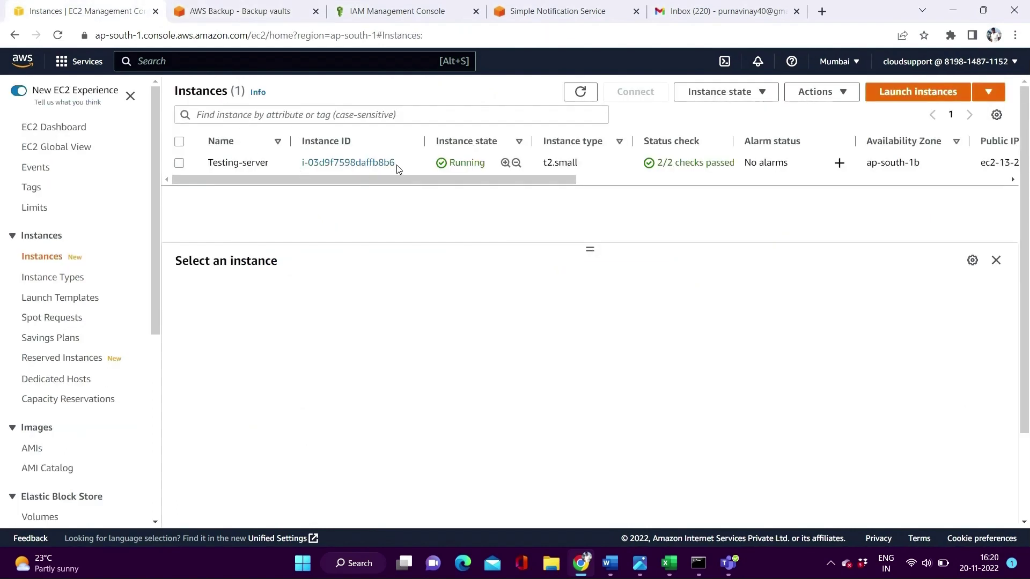
scroll(92, 432, down, 1)
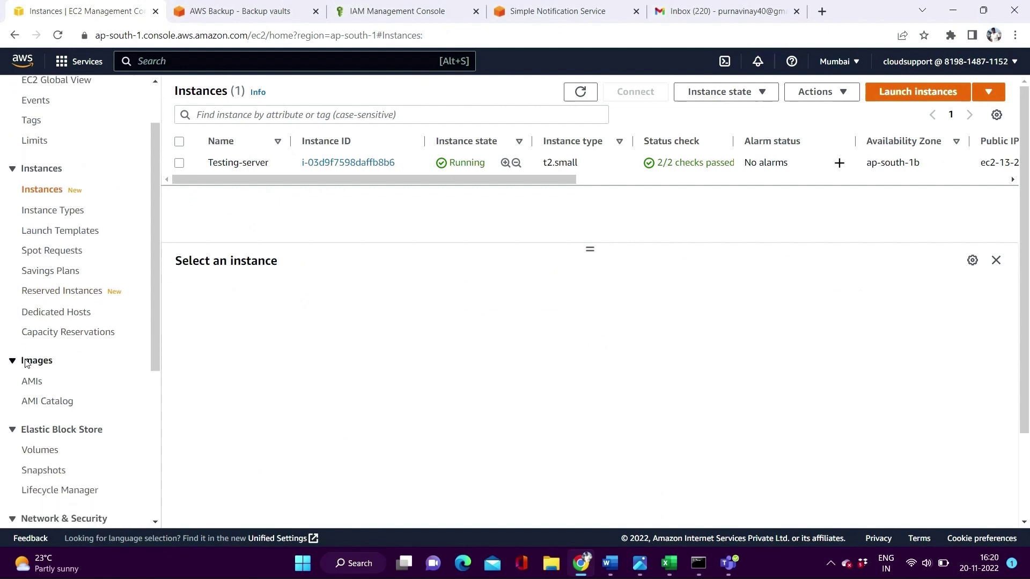
click(32, 383)
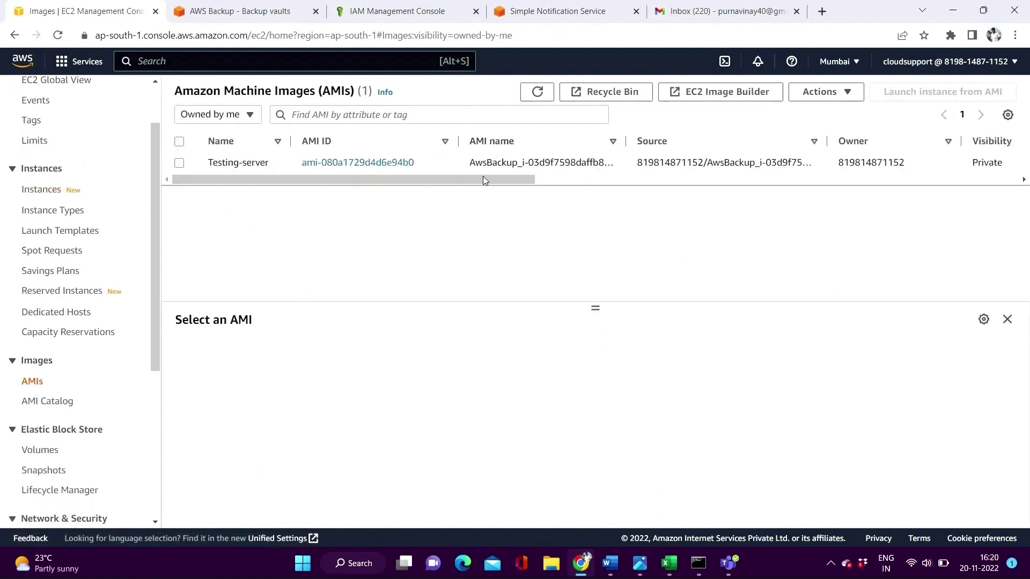
drag(469, 162, 578, 160)
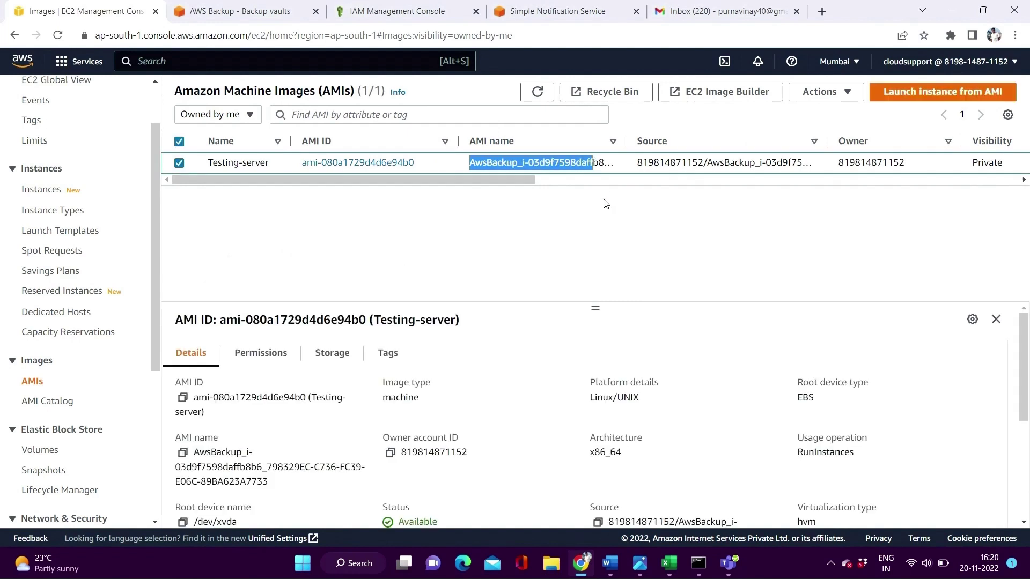
click(563, 216)
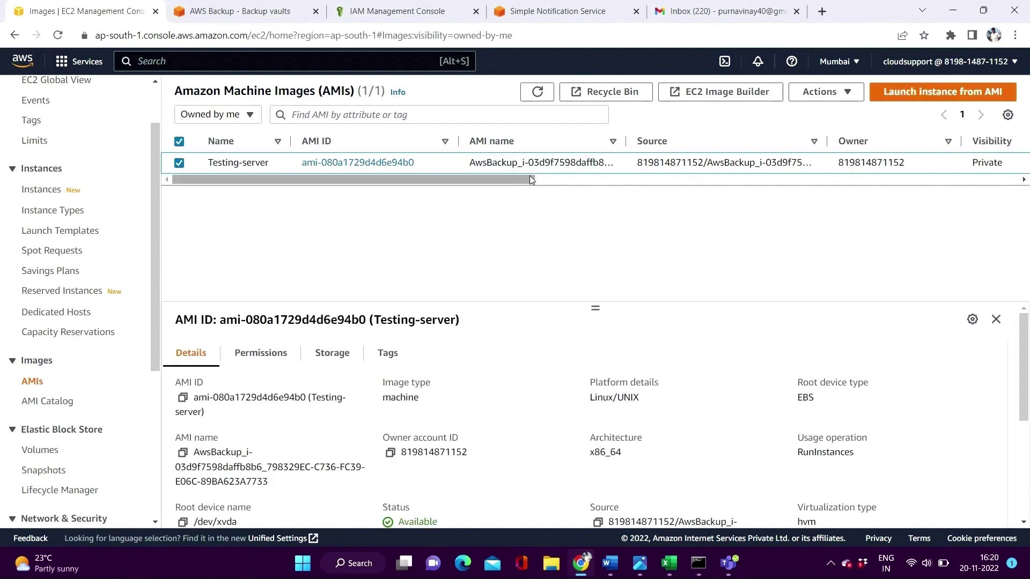
drag(529, 175, 483, 200)
click(547, 162)
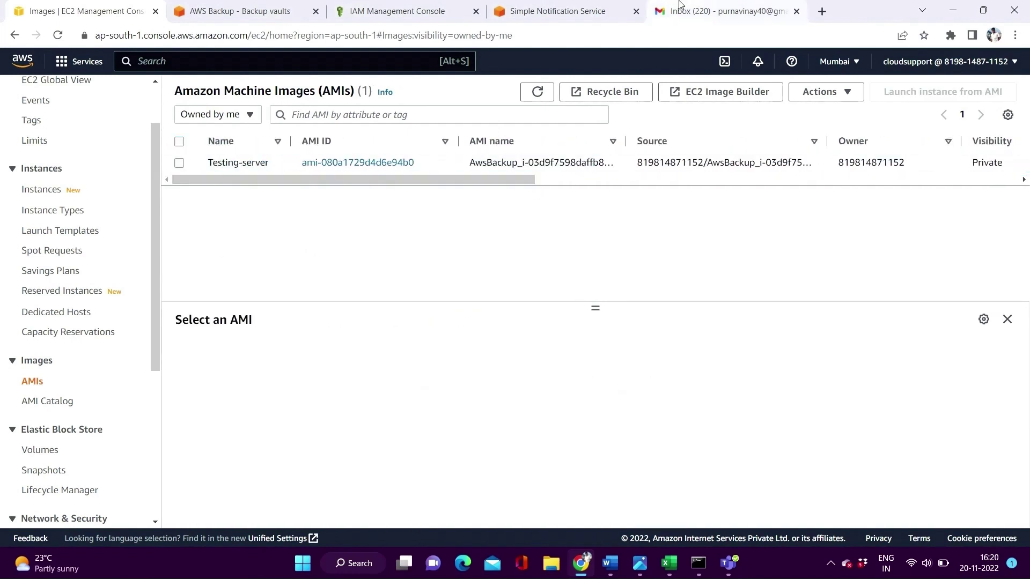
Step: Switch to Gmail, open the "Notification from AWS Backup" email and check its sender name
click(716, 11)
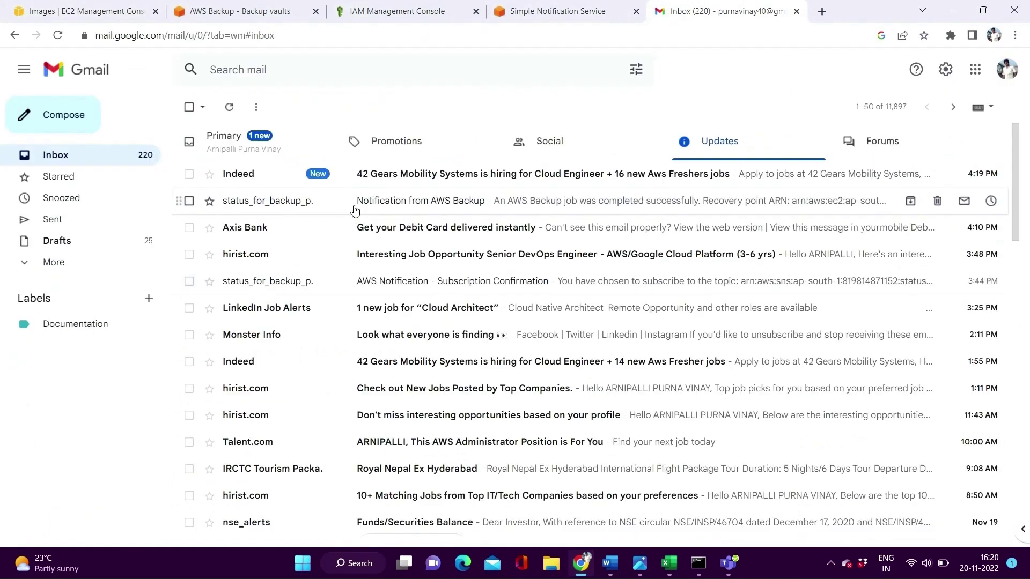
click(356, 203)
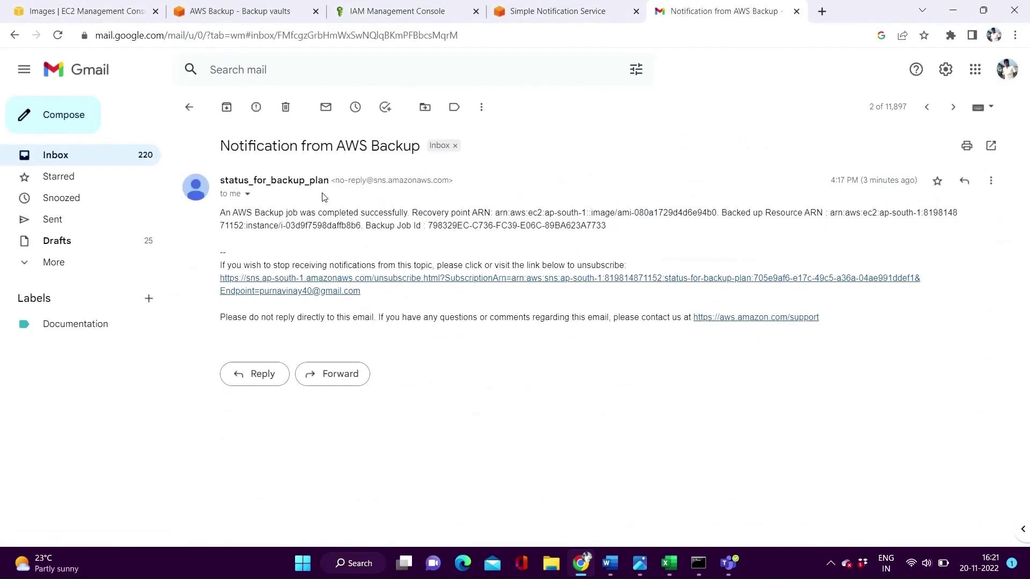
drag(331, 182, 207, 183)
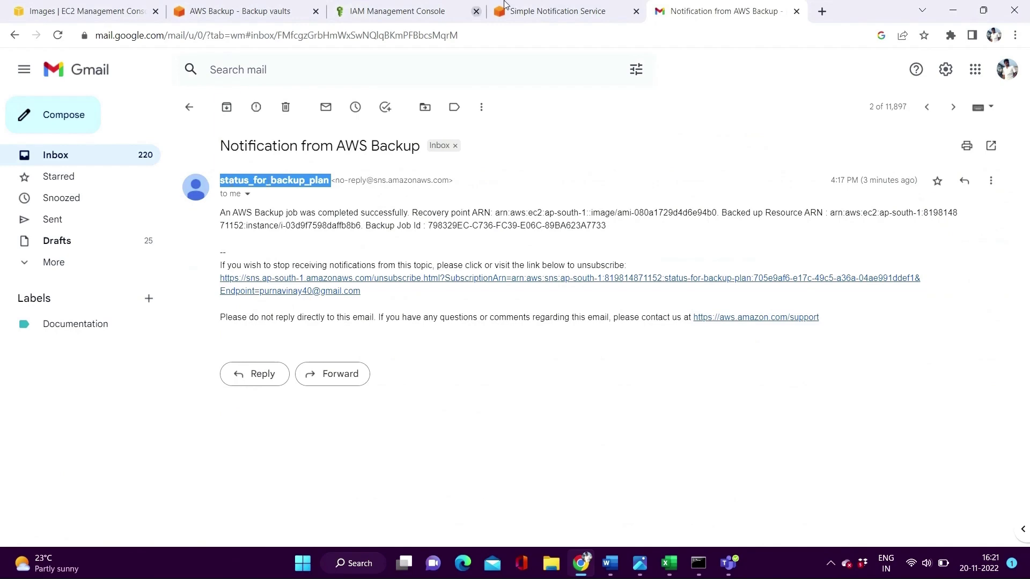